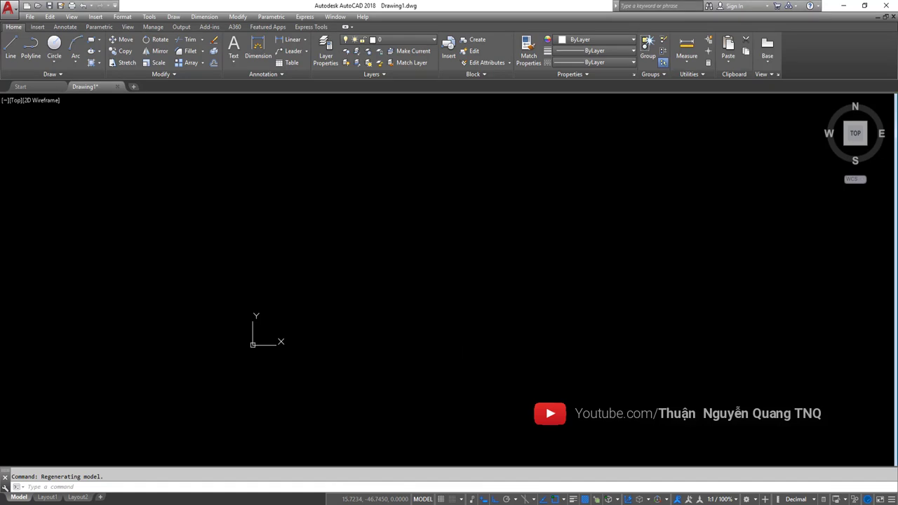
# - Pan the empty drawing slightly, then bring up the reference image of parts g/ and h/
pyautogui.moveTo(439, 332); pyautogui.dragTo(431, 348, button='middle')
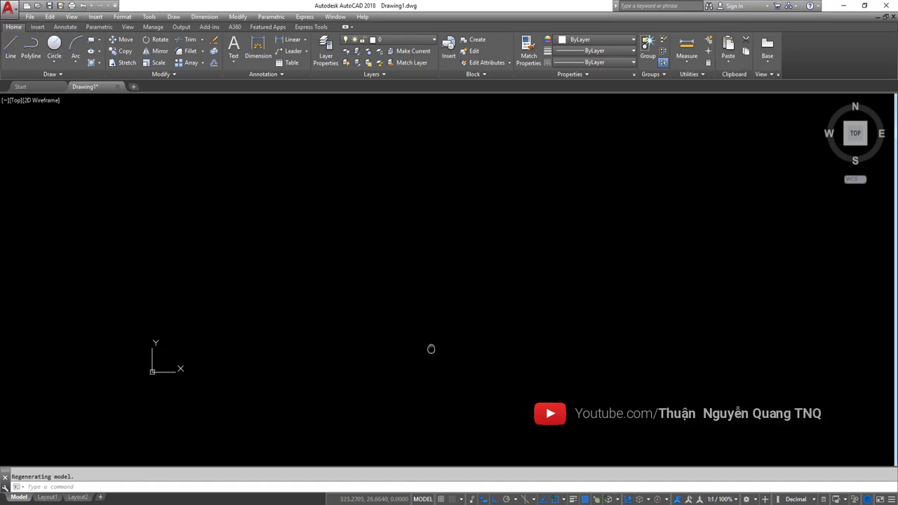
pyautogui.hotkey('alt', 'Tab')
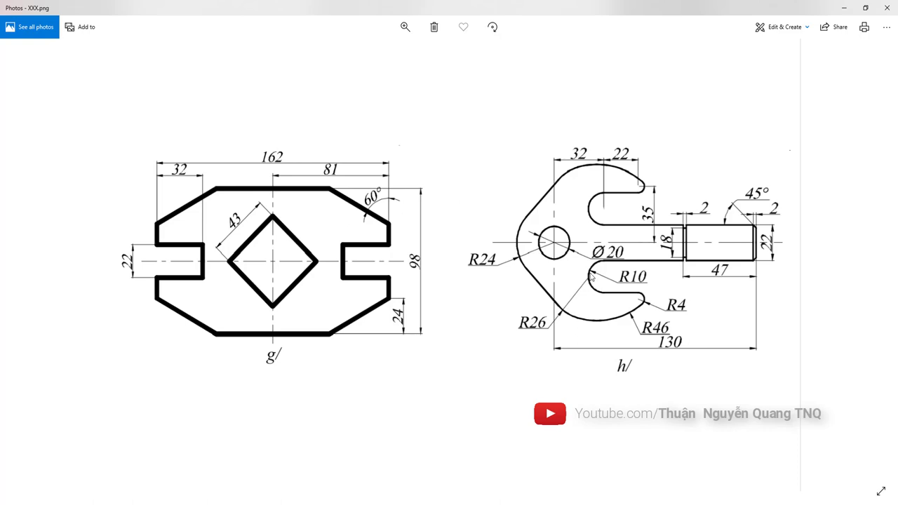
pyautogui.scroll(1, 570, 276)
pyautogui.scroll(-1, 571, 276)
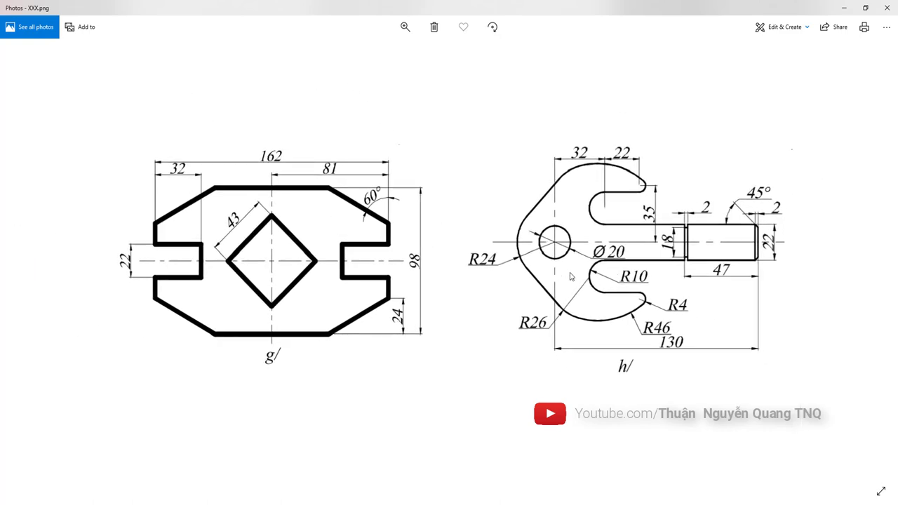
pyautogui.scroll(1, 571, 277)
pyautogui.scroll(-1, 570, 277)
pyautogui.scroll(1, 574, 282)
pyautogui.scroll(-1, 577, 288)
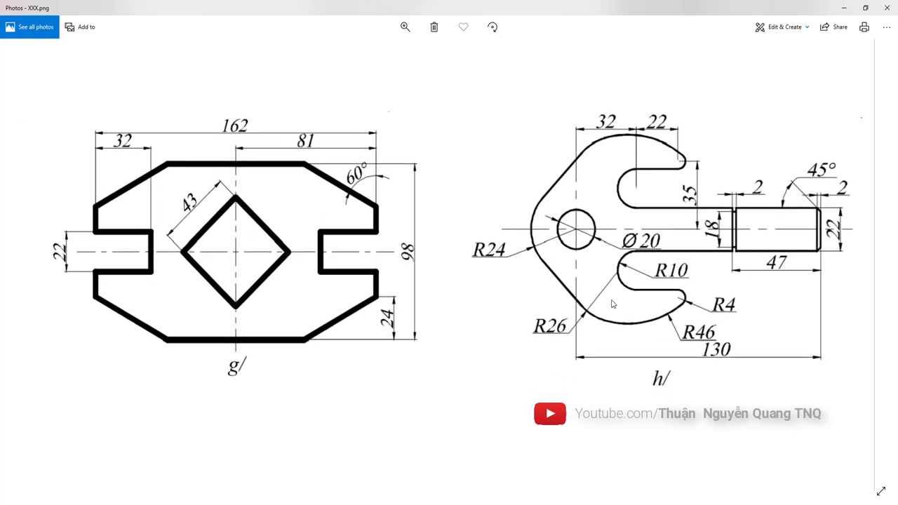
pyautogui.scroll(-1, 578, 287)
pyautogui.scroll(1, 516, 276)
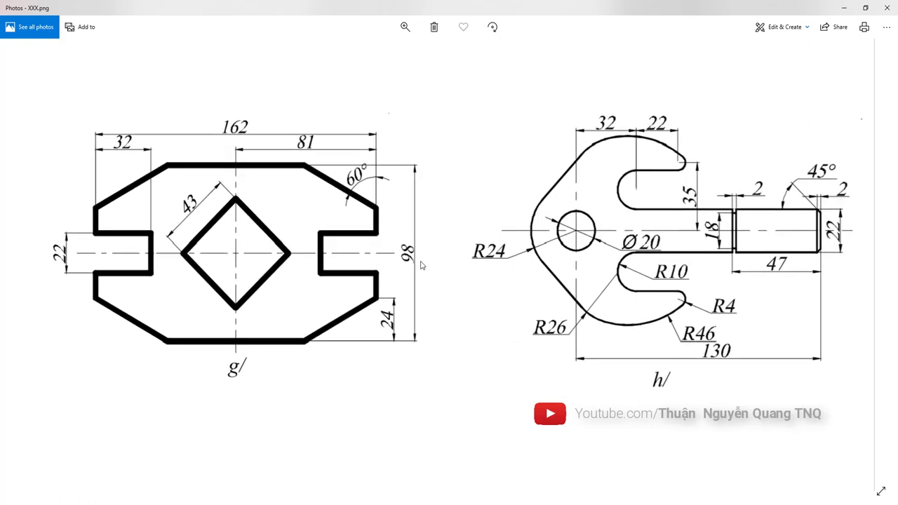
pyautogui.scroll(-1, 455, 264)
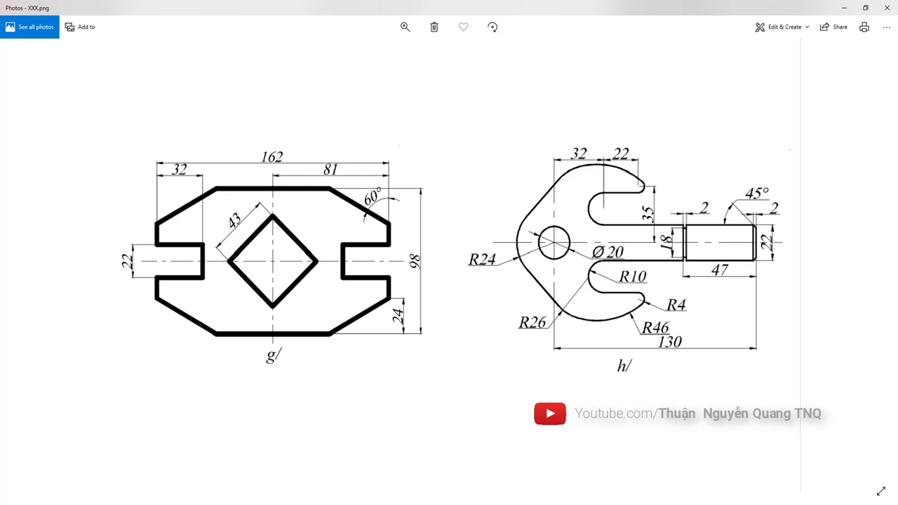
pyautogui.click(510, 293)
pyautogui.click(518, 177)
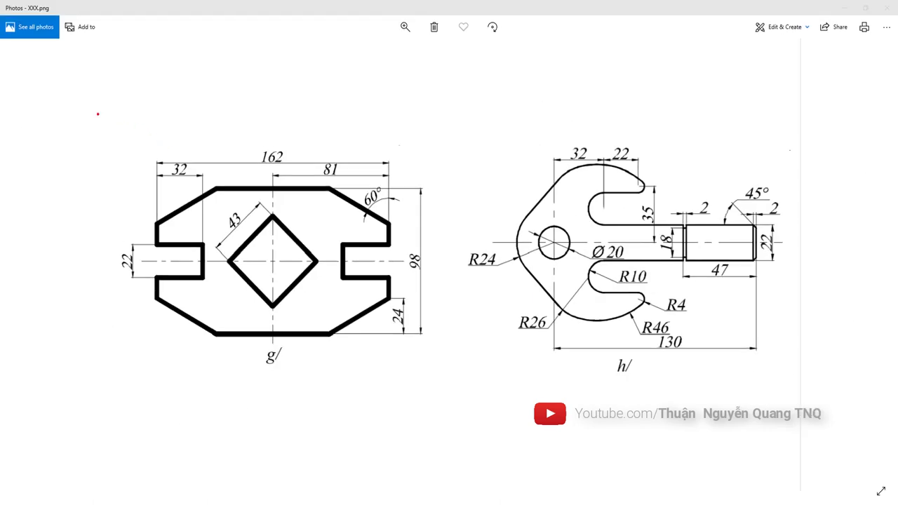
pyautogui.moveTo(97, 114); pyautogui.dragTo(443, 381)
pyautogui.moveTo(442, 79); pyautogui.dragTo(394, 141)
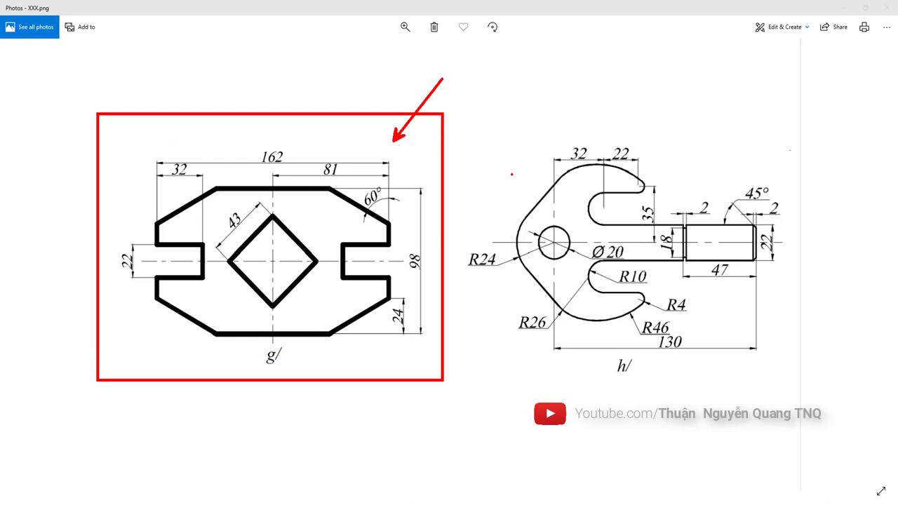
pyautogui.moveTo(473, 114); pyautogui.dragTo(798, 394)
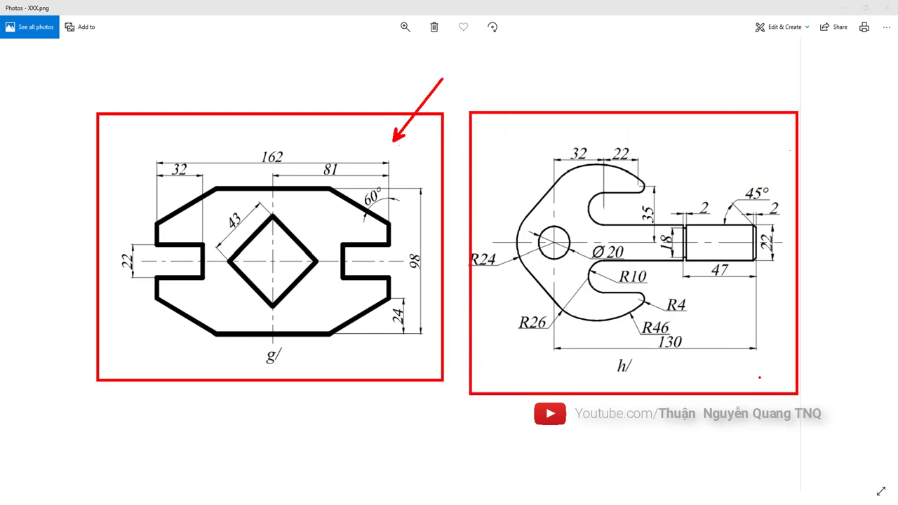
pyautogui.moveTo(778, 447); pyautogui.dragTo(744, 370)
pyautogui.moveTo(618, 377); pyautogui.dragTo(640, 375)
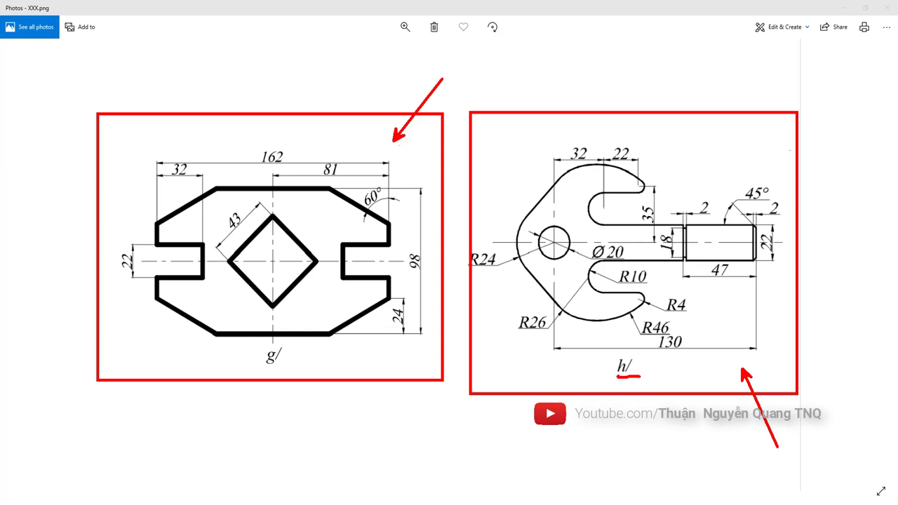
pyautogui.moveTo(267, 367); pyautogui.dragTo(283, 363)
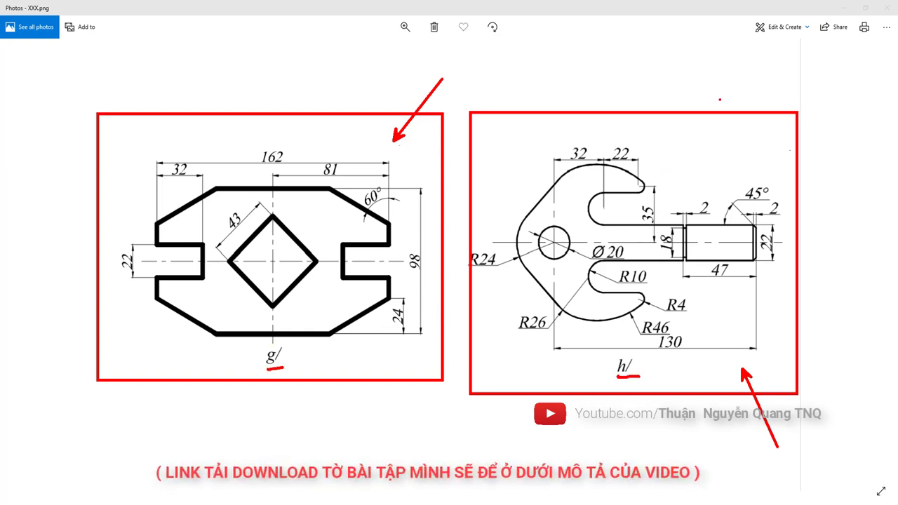
pyautogui.press('Escape')
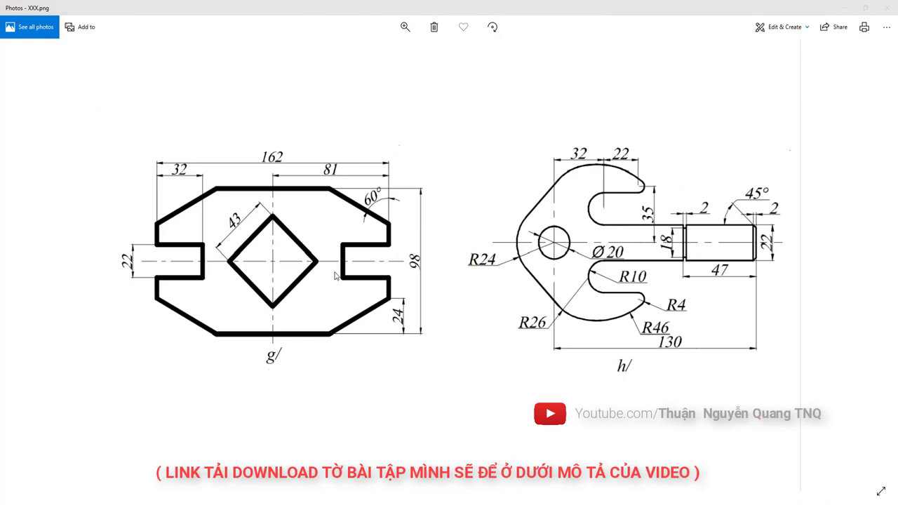
# - Mark the parts' centrelines, the Ø20 circle's axis and the upper hook outline in red, then clear them
pyautogui.moveTo(131, 260); pyautogui.dragTo(466, 259)
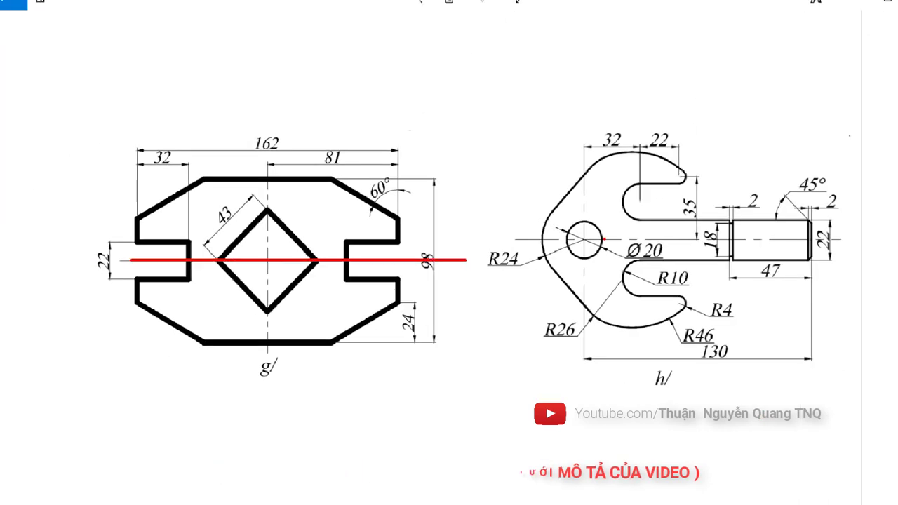
pyautogui.moveTo(539, 237); pyautogui.dragTo(834, 237)
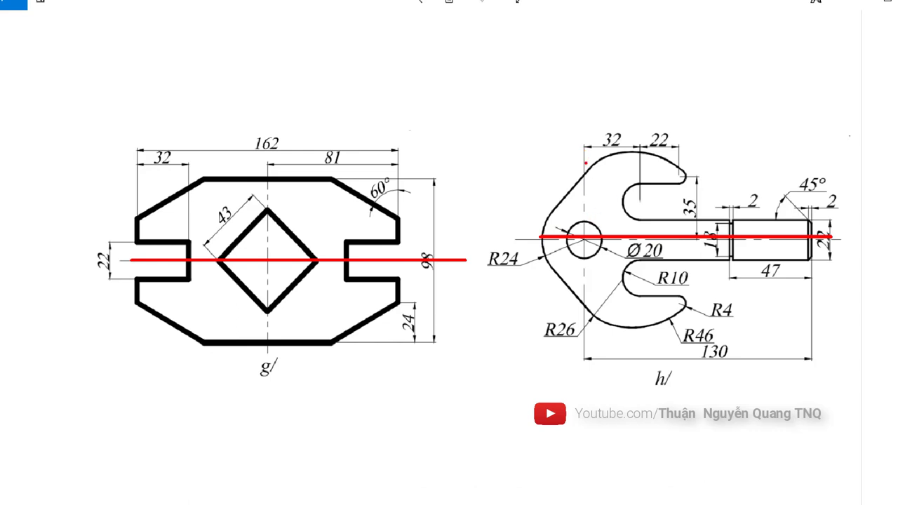
pyautogui.moveTo(587, 162); pyautogui.dragTo(586, 342)
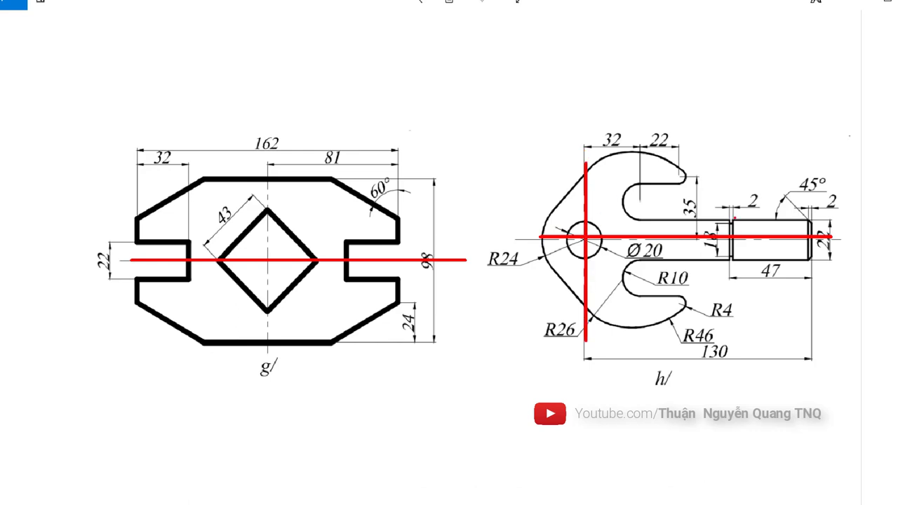
pyautogui.moveTo(646, 186)
pyautogui.mouseDown()
pyautogui.moveTo(687, 183)
pyautogui.moveTo(657, 154)
pyautogui.moveTo(594, 168)
pyautogui.moveTo(555, 216)
pyautogui.mouseUp()
pyautogui.press('Escape')
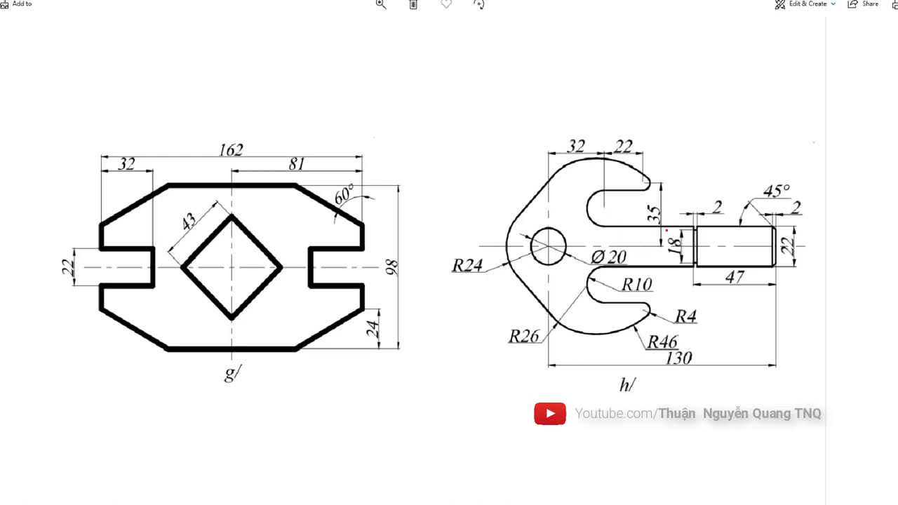
# - Mark the chamfered edge and the area above the 162 dimension in red, then clear the annotations
pyautogui.moveTo(312, 195); pyautogui.dragTo(331, 206)
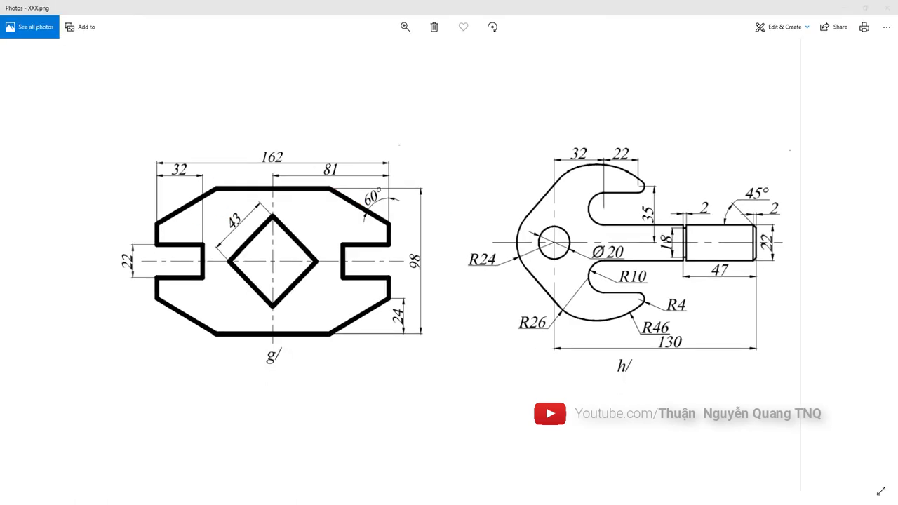
pyautogui.moveTo(174, 126)
pyautogui.mouseDown()
pyautogui.moveTo(223, 127)
pyautogui.moveTo(203, 501)
pyautogui.moveTo(225, 79)
pyautogui.mouseUp()
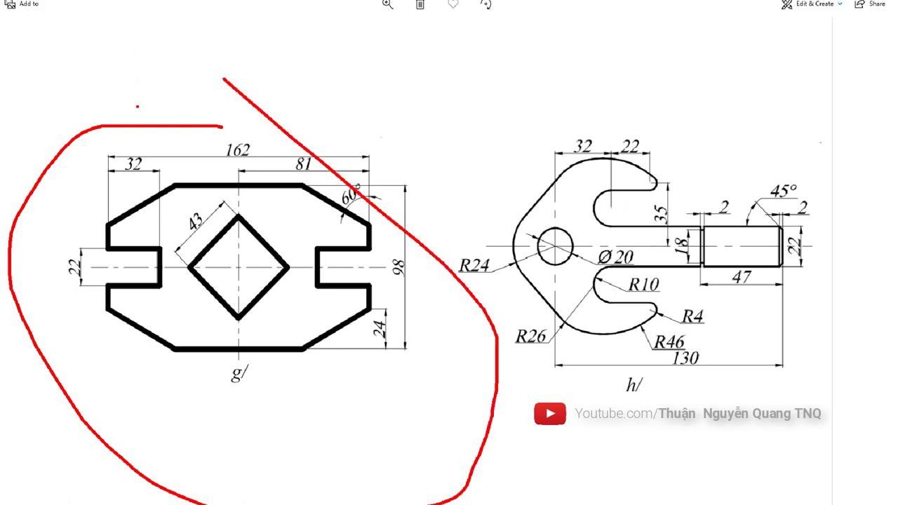
pyautogui.press('Escape')
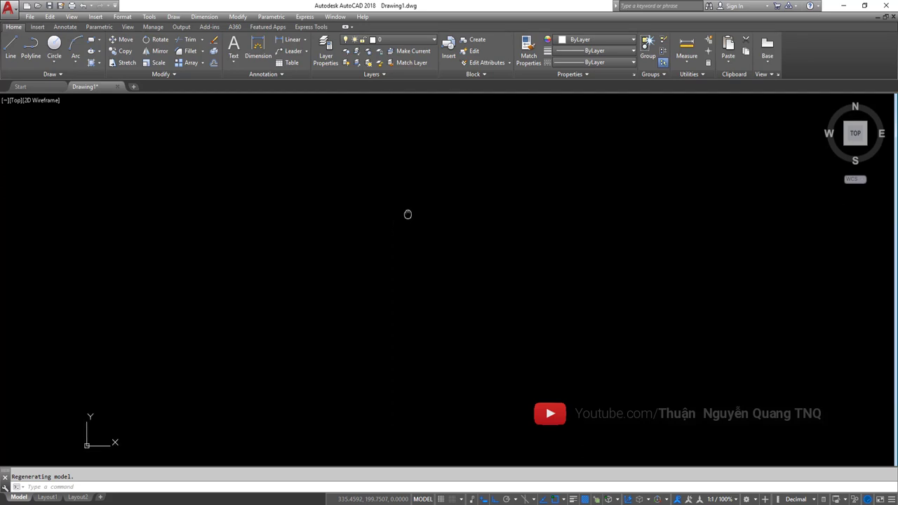
# - Turn off the UCS icon display at the origin
pyautogui.scroll(-3, 337, 249)
pyautogui.scroll(3, 339, 267)
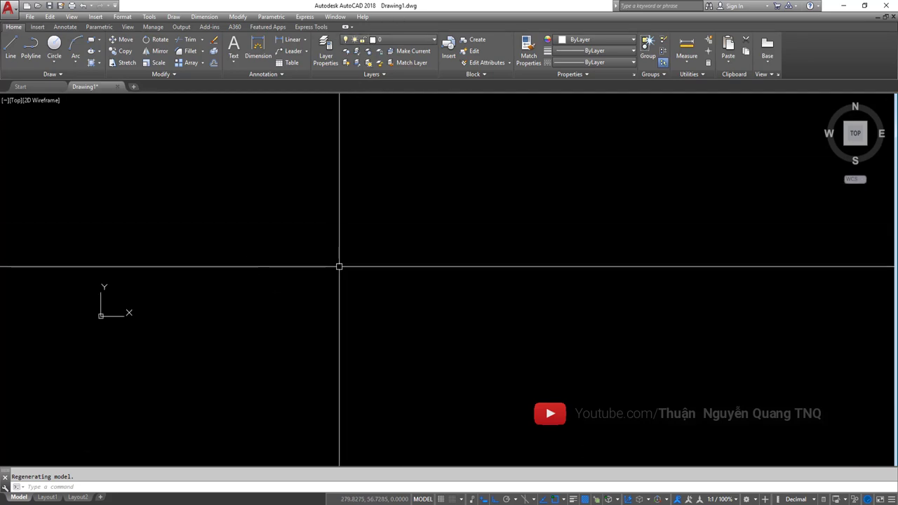
pyautogui.moveTo(344, 256); pyautogui.dragTo(371, 262, button='middle')
pyautogui.write('uv')
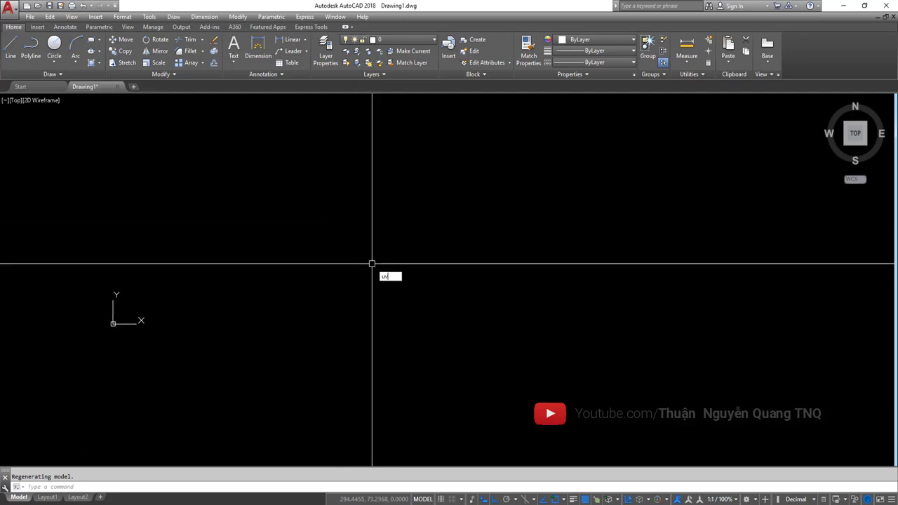
pyautogui.write('c')
pyautogui.press('Return')
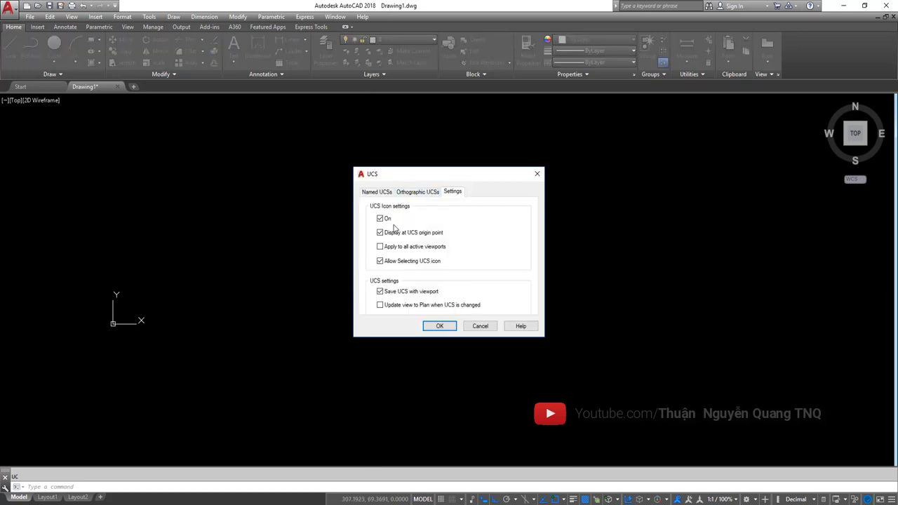
pyautogui.click(409, 233)
pyautogui.click(440, 326)
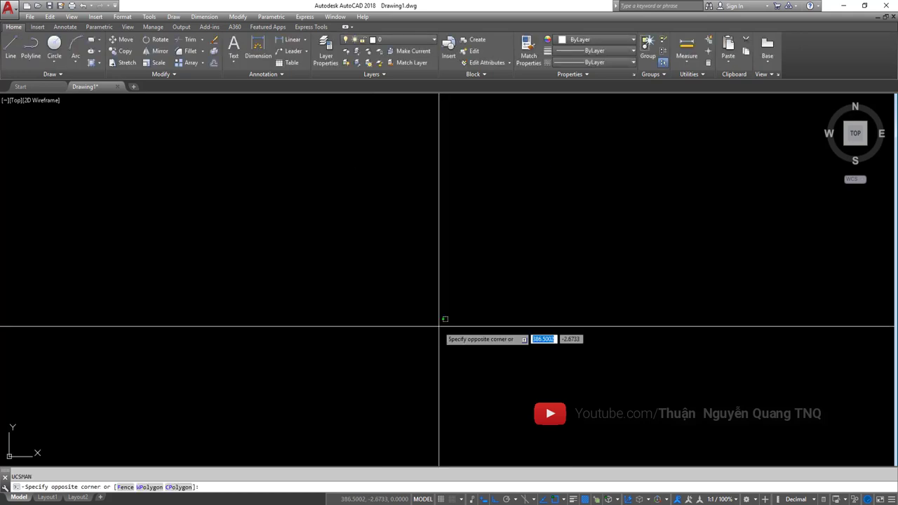
# - Set drawing units to 0.0 length precision with Millimeters insertion scale
pyautogui.write('un')
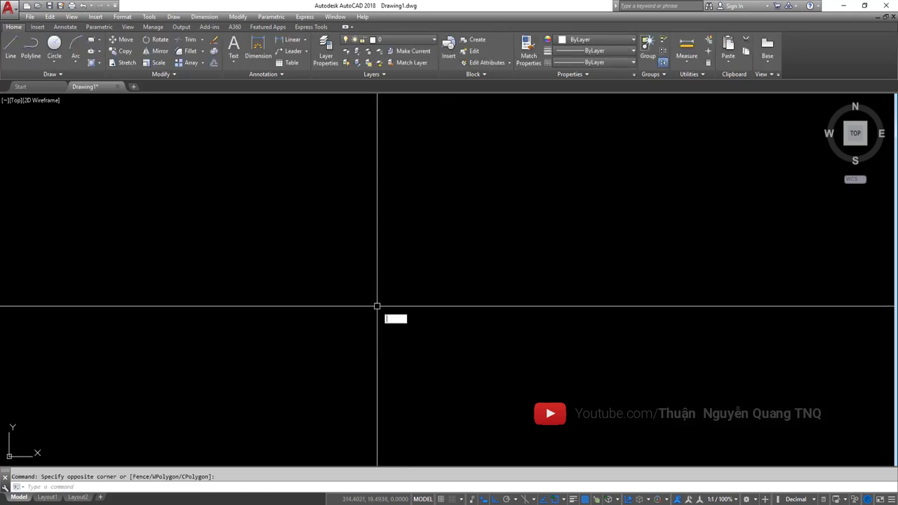
pyautogui.press('Return')
pyautogui.click(393, 210)
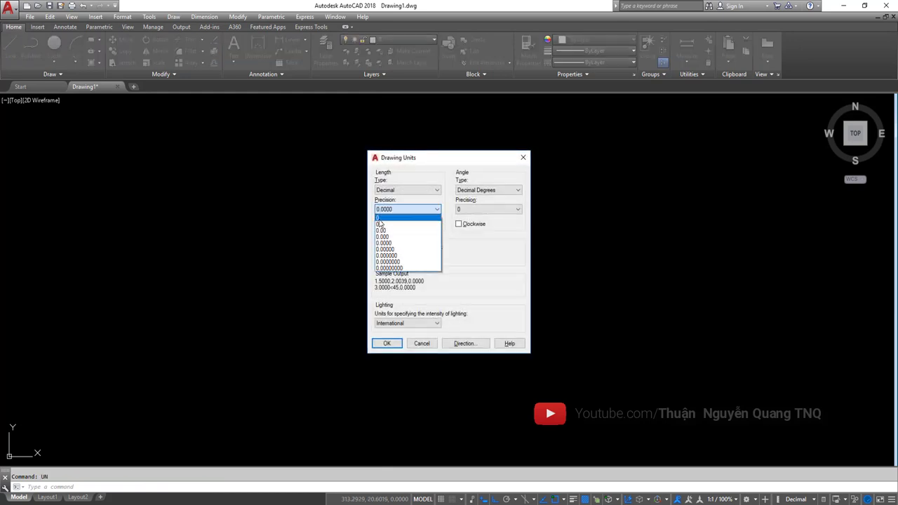
pyautogui.click(381, 224)
pyautogui.click(403, 257)
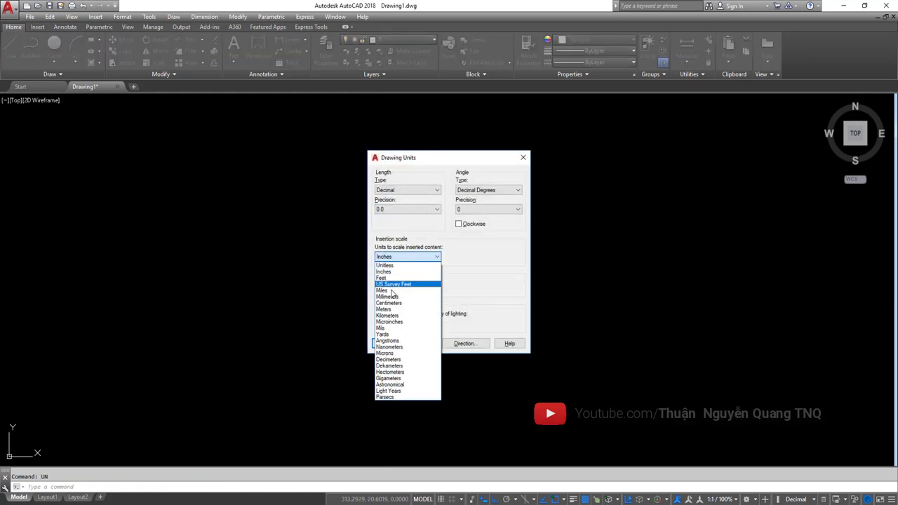
pyautogui.click(392, 293)
pyautogui.click(387, 344)
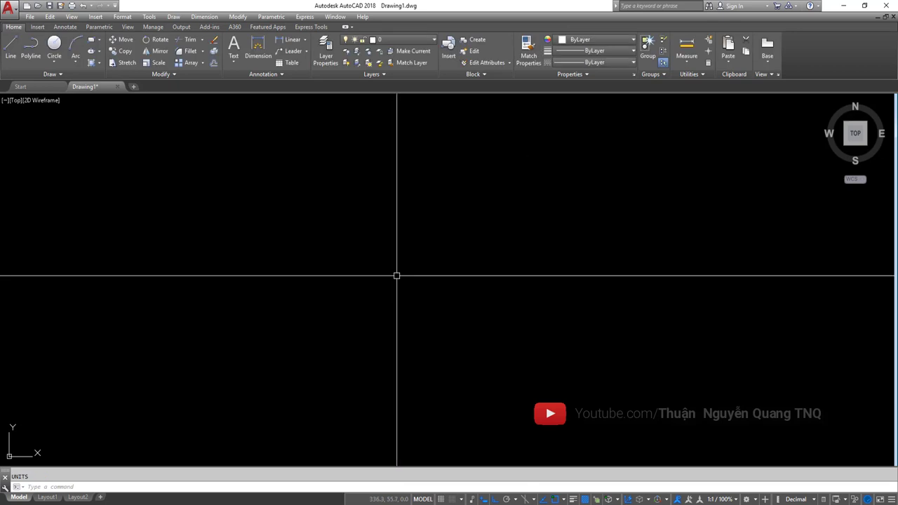
# - Confirm the object snap settings with all snap modes on
pyautogui.write('c')
pyautogui.press('Return')
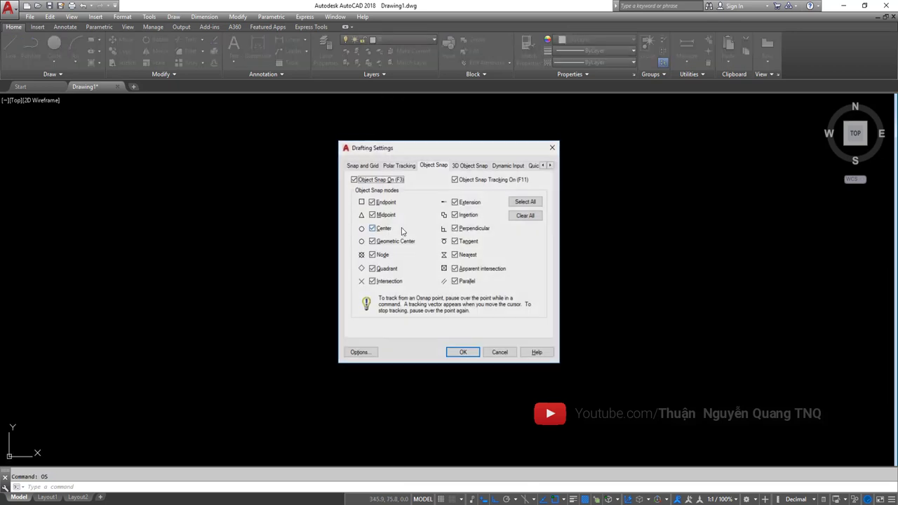
pyautogui.click(462, 348)
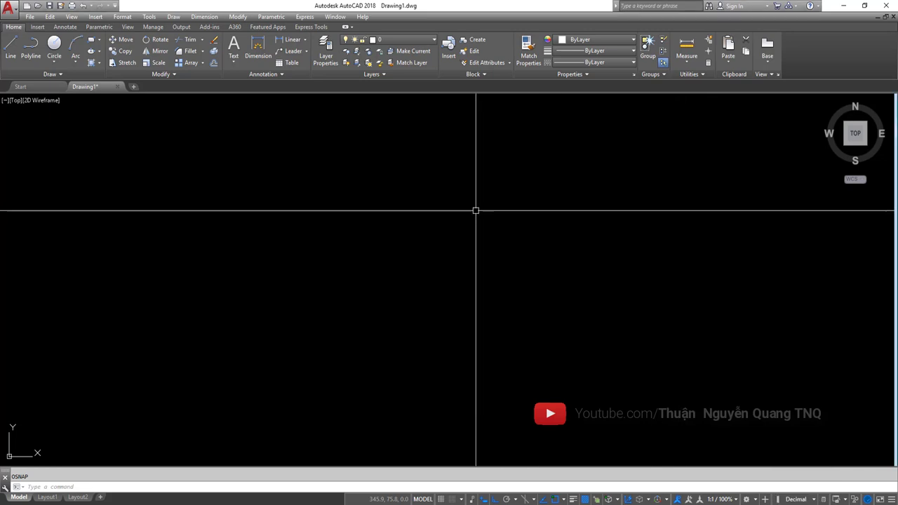
# - Drag a crossing selection window over the canvas to clear it
pyautogui.click(702, 334)
pyautogui.click(298, 189)
pyautogui.click(187, 157)
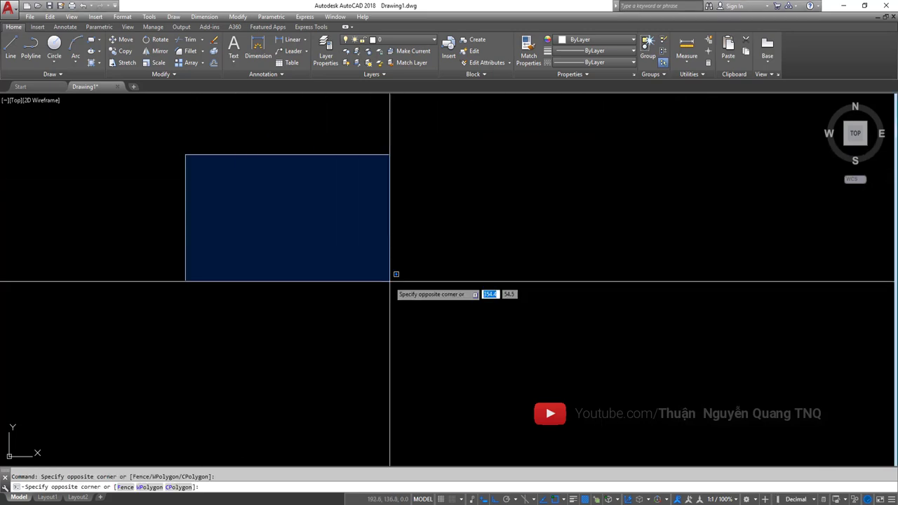
pyautogui.click(389, 280)
# - Switch to XXX.png in Photos and zoom in on part g/
pyautogui.hotkey('alt', 'Tab')
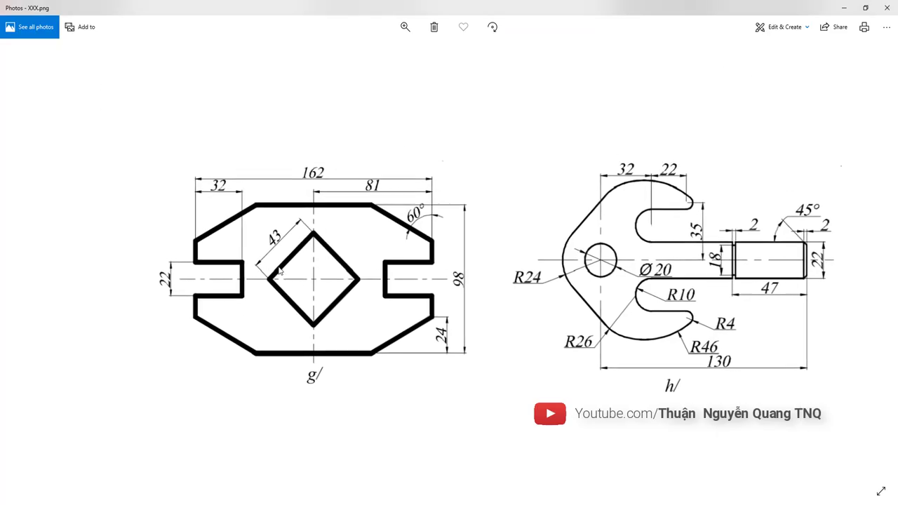
pyautogui.scroll(3, 257, 273)
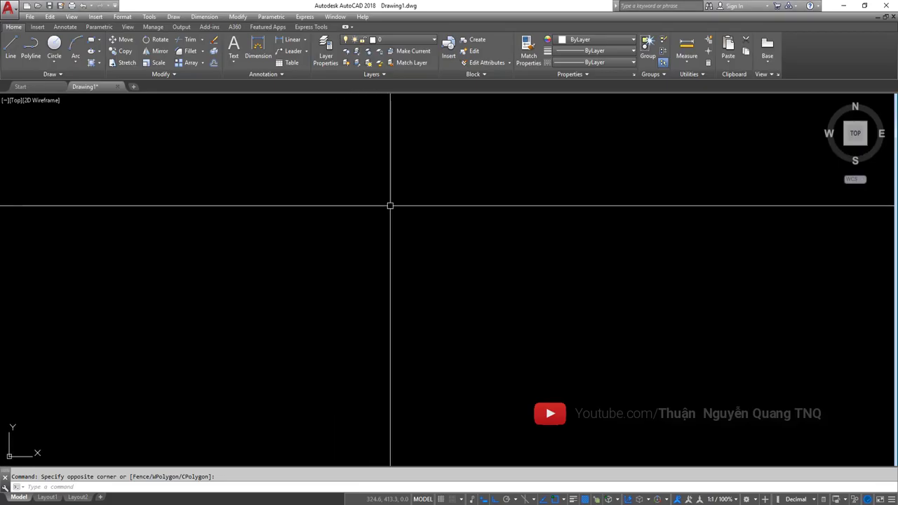
# - Create a new Net tim layer with grey colour 251
pyautogui.write('la')
pyautogui.press('Return')
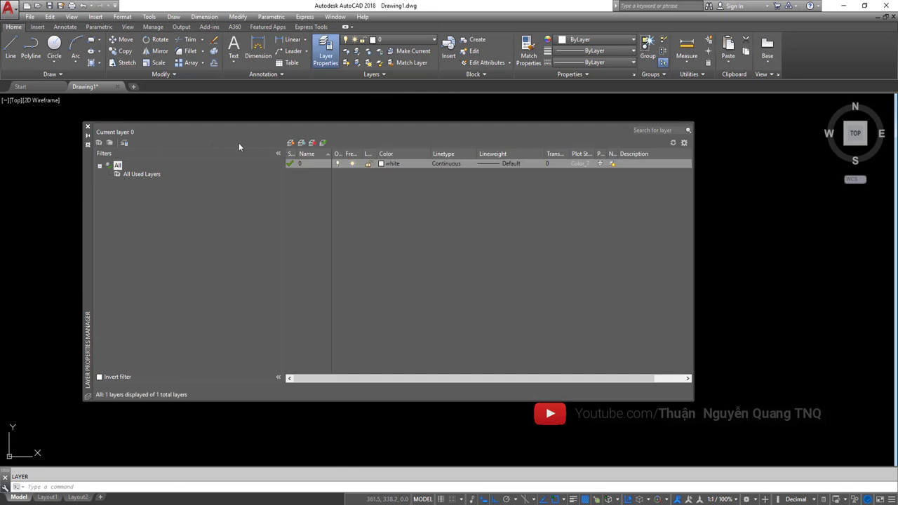
pyautogui.click(291, 144)
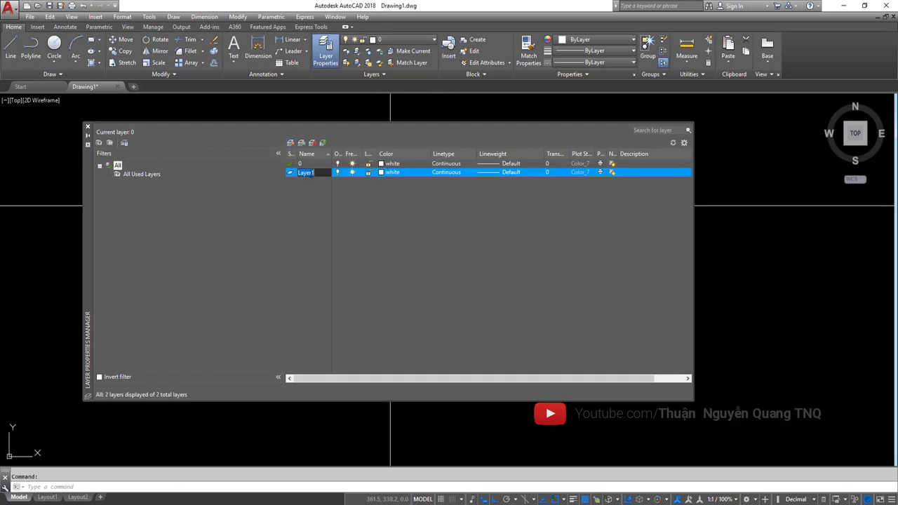
pyautogui.write('Net tim')
pyautogui.click(387, 172)
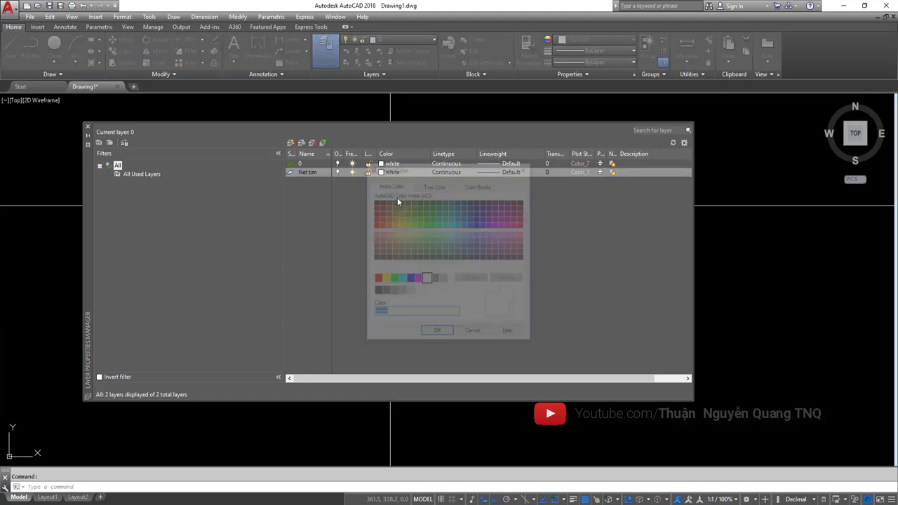
pyautogui.click(384, 292)
pyautogui.click(437, 333)
# - Load the ACAD_ISO04W100 long-dash-dot linetype and assign it to Net tim
pyautogui.click(491, 174)
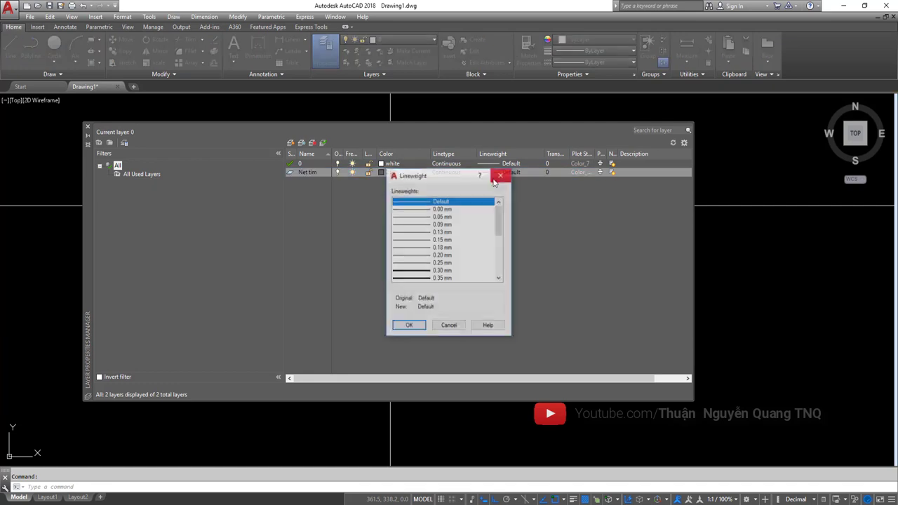
pyautogui.click(497, 176)
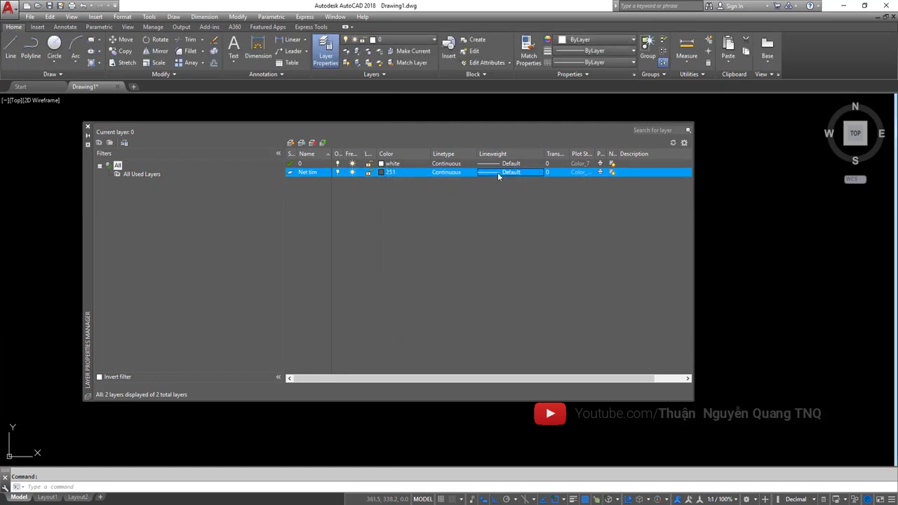
pyautogui.click(445, 174)
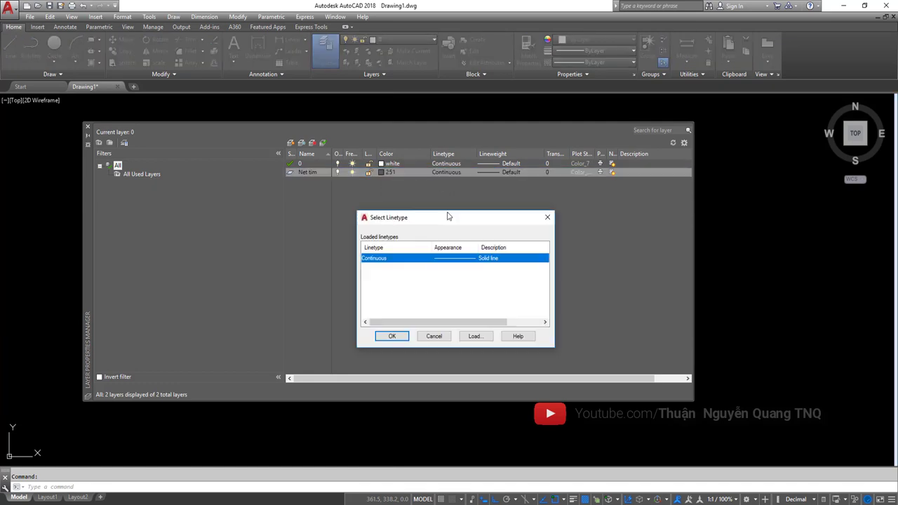
pyautogui.click(477, 335)
pyautogui.click(454, 284)
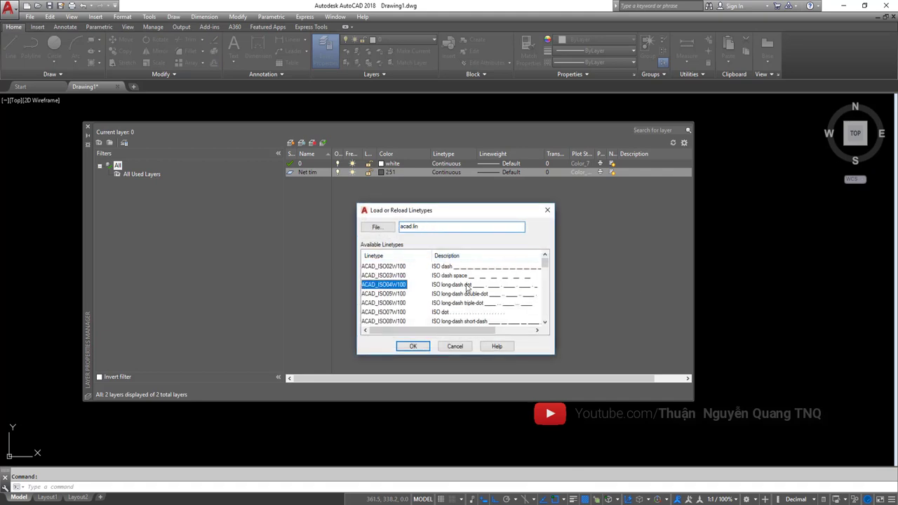
pyautogui.click(413, 346)
pyautogui.click(456, 258)
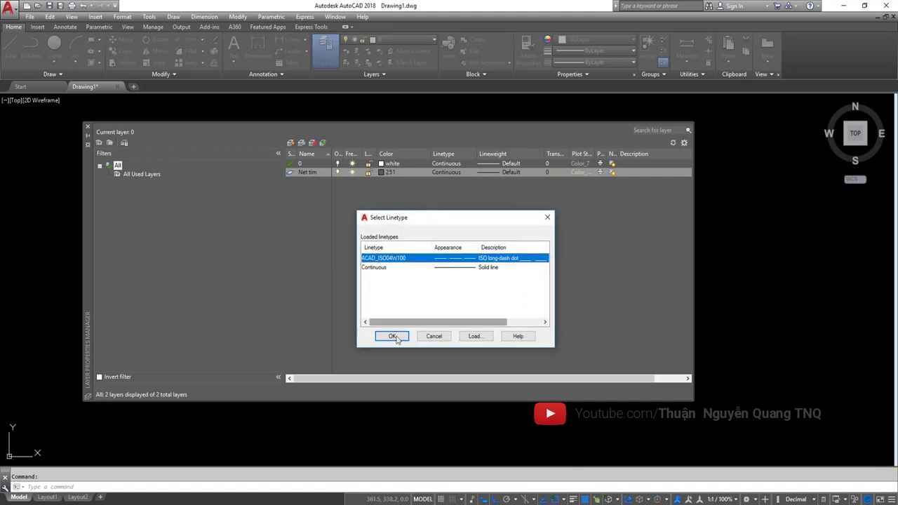
pyautogui.click(392, 337)
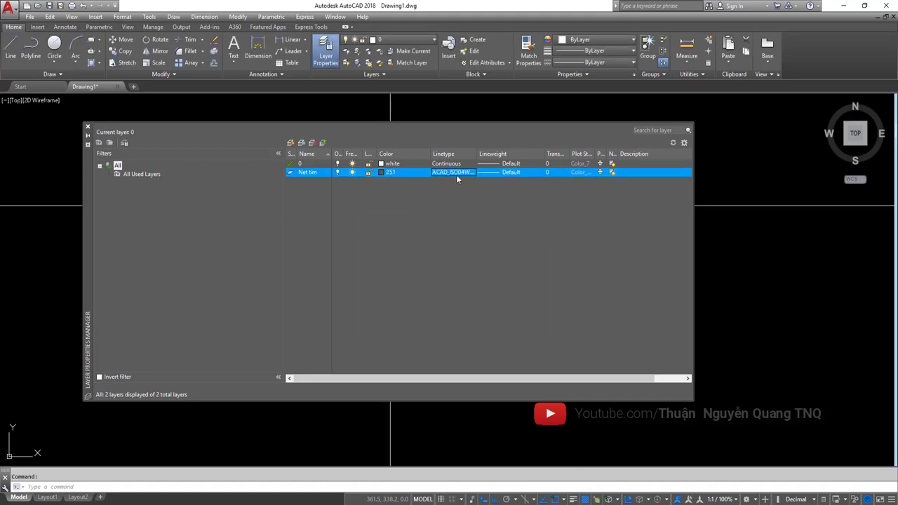
# - Add a Net Cat layer with colour 255 and Continuous linetype
pyautogui.click(291, 144)
pyautogui.write('Net ')
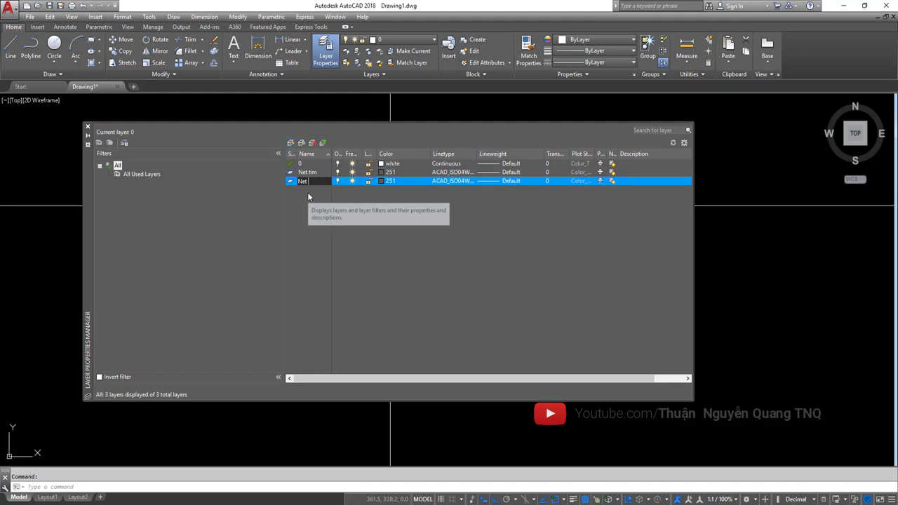
pyautogui.write('Cat')
pyautogui.press('Return')
pyautogui.click(384, 182)
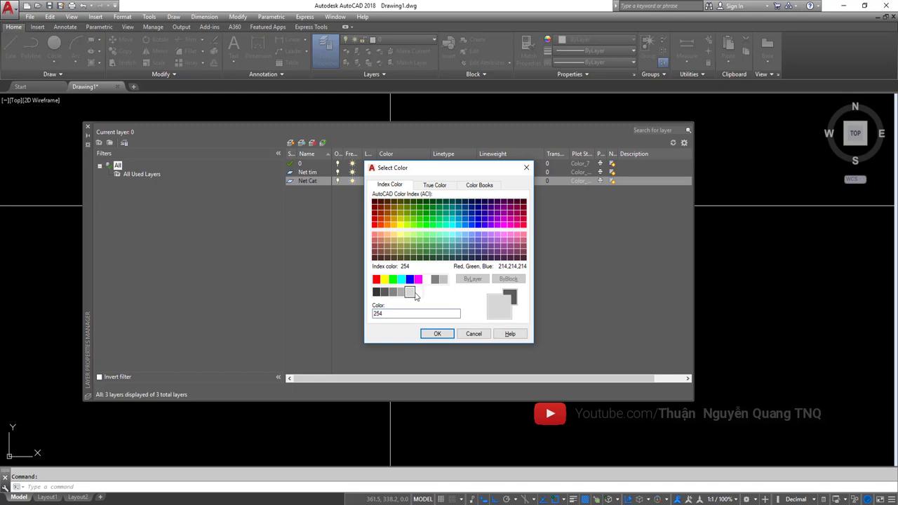
pyautogui.click(419, 292)
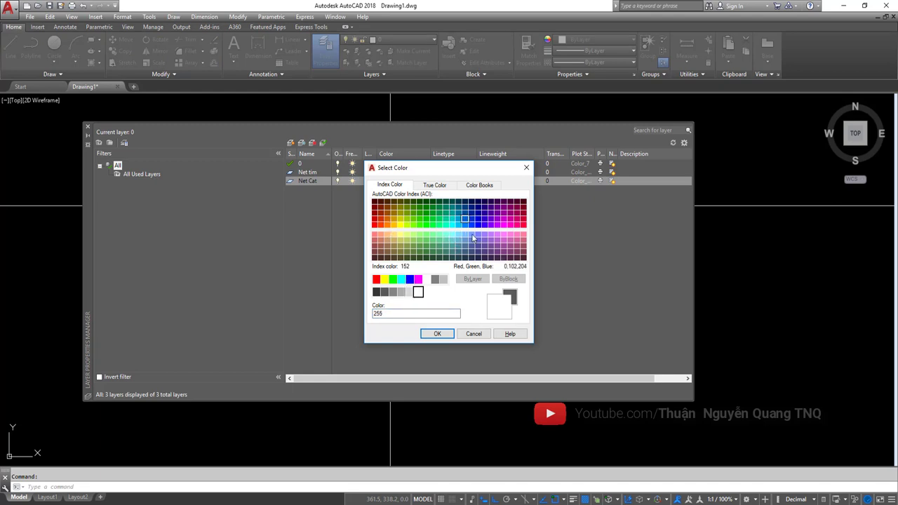
pyautogui.click(438, 334)
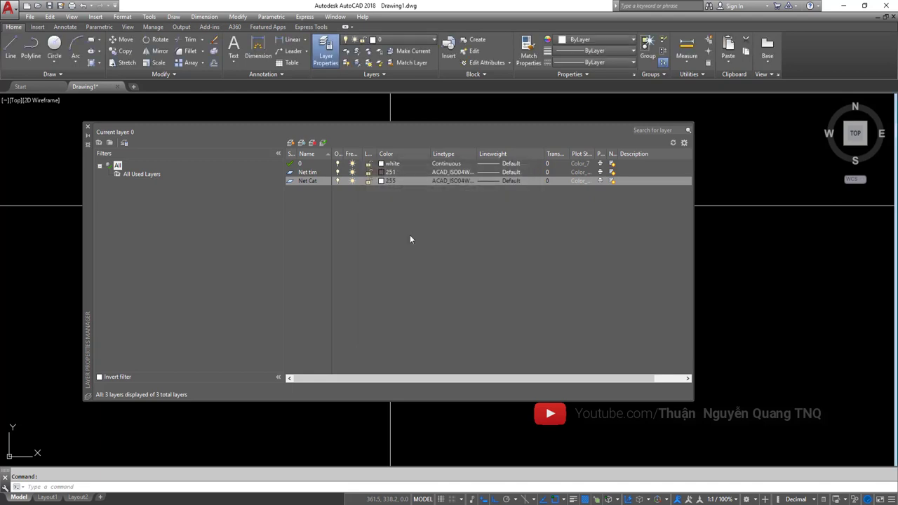
pyautogui.click(493, 181)
pyautogui.click(492, 181)
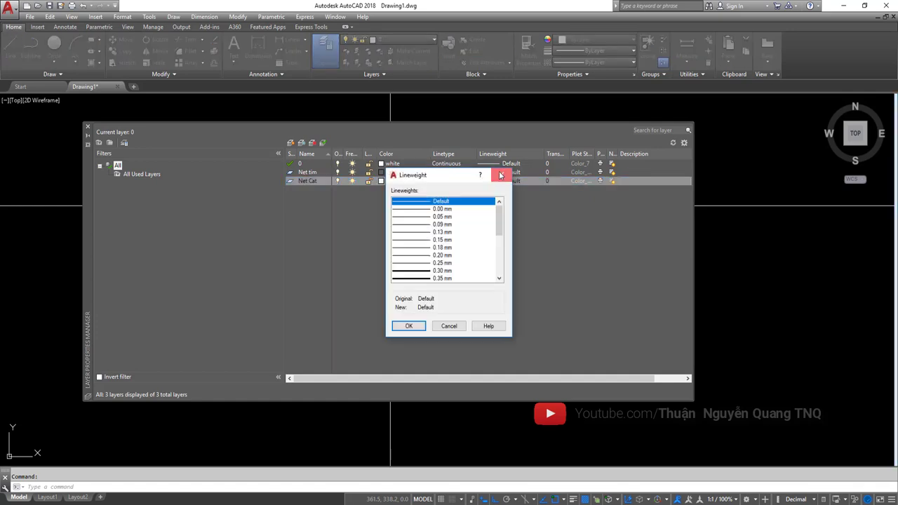
pyautogui.click(508, 174)
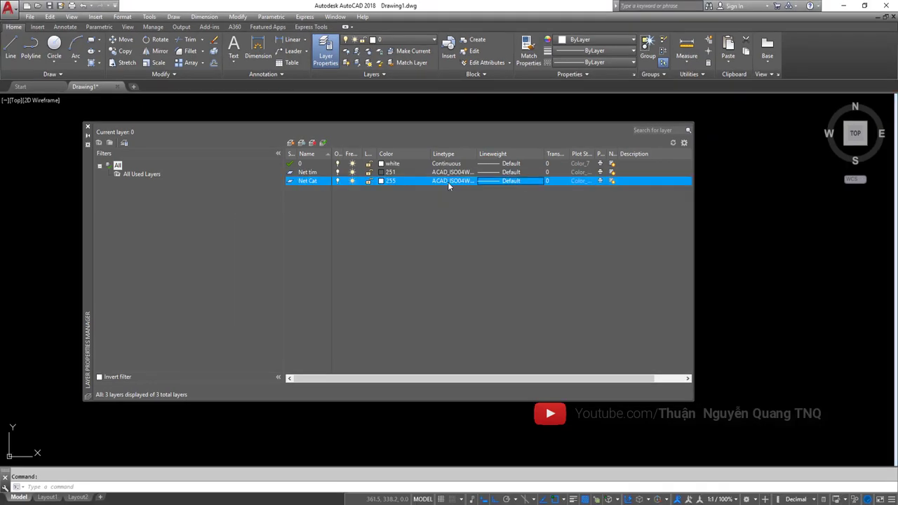
pyautogui.click(449, 181)
pyautogui.click(437, 268)
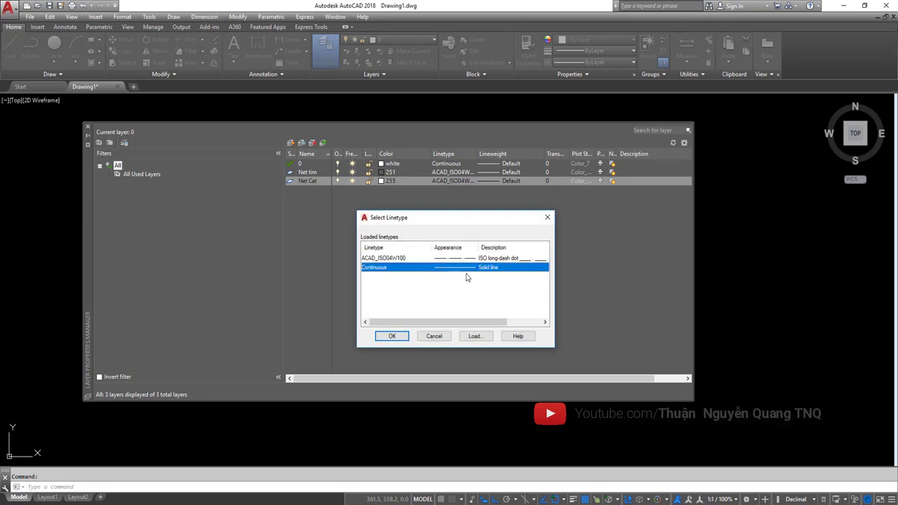
pyautogui.click(392, 336)
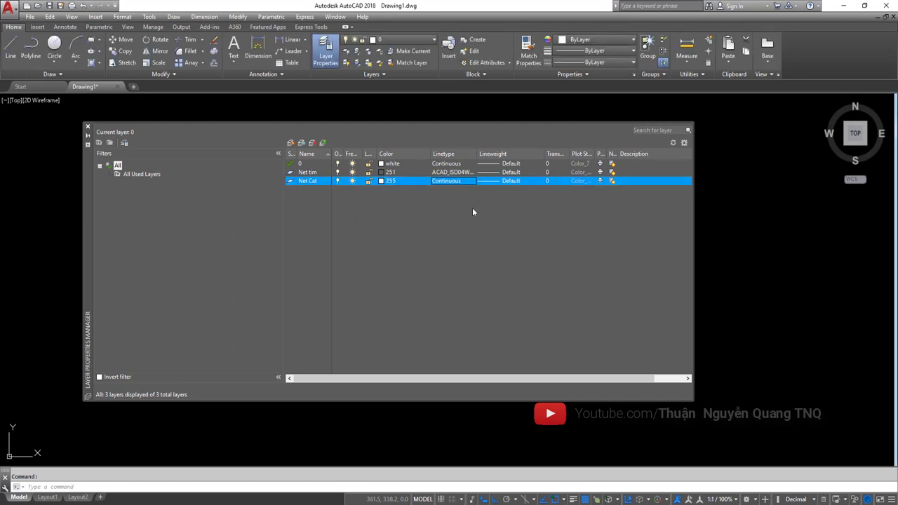
# - Give the Net Cat layer a 0.30 mm lineweight
pyautogui.click(505, 182)
pyautogui.click(421, 264)
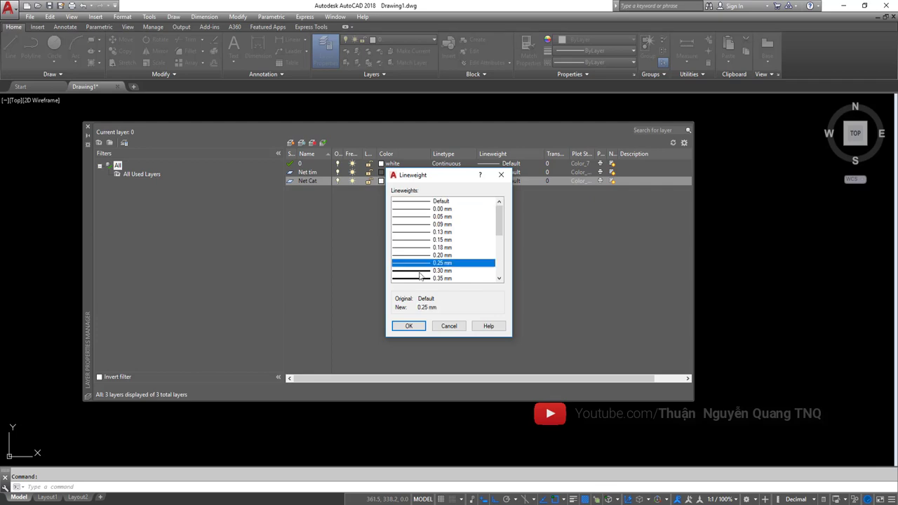
pyautogui.click(421, 271)
pyautogui.click(409, 326)
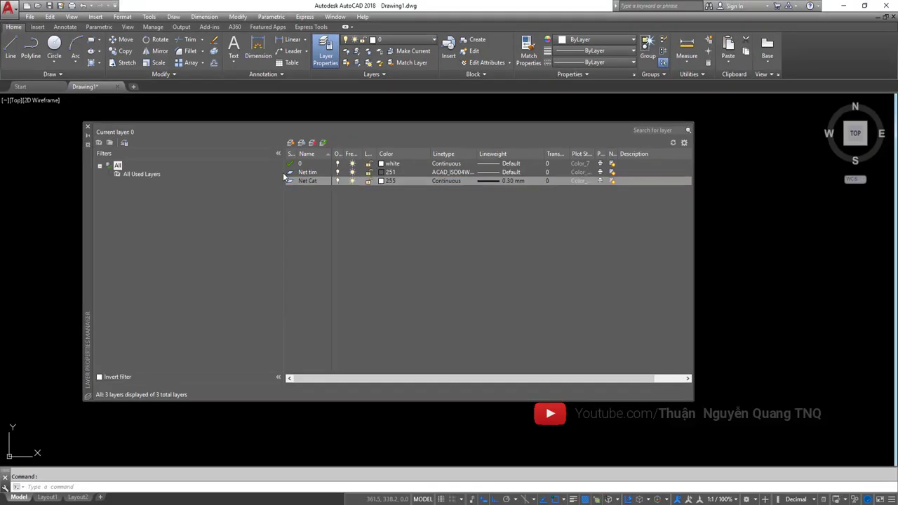
# - Make Net Cat the current layer and return to the drawing
pyautogui.click(322, 143)
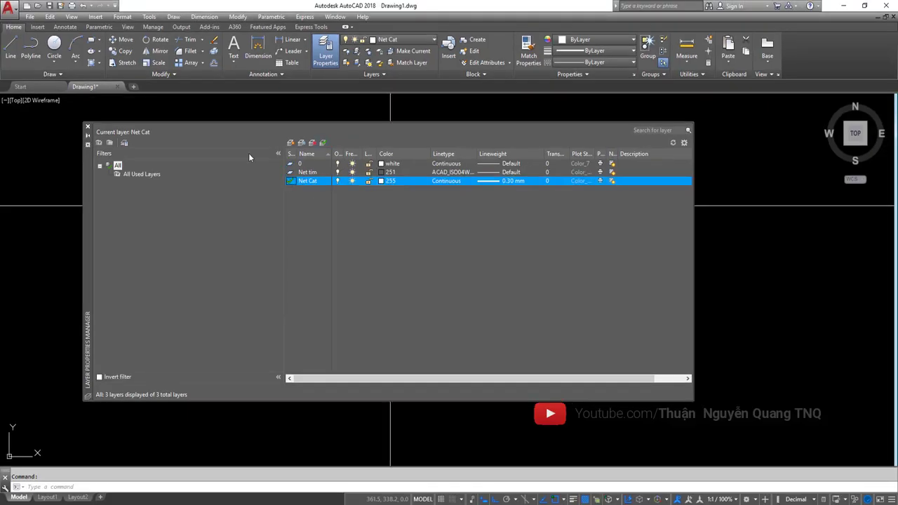
pyautogui.click(87, 127)
pyautogui.click(403, 39)
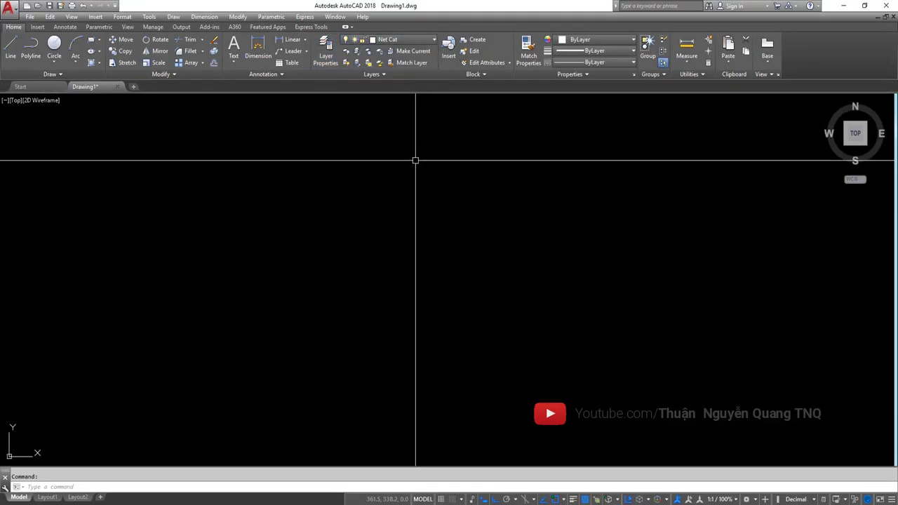
# - Switch to the Photos window showing part g/ in XXX.png
pyautogui.hotkey('alt', 'Tab')
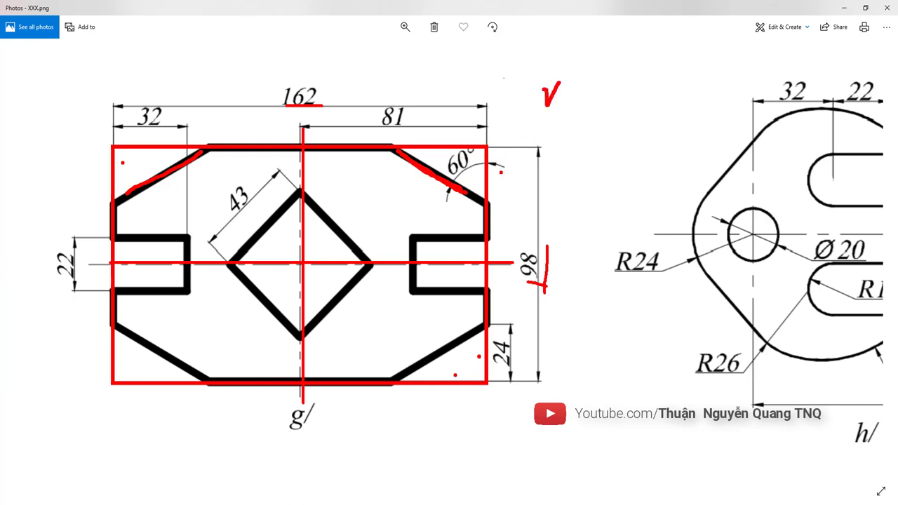
# - Mark part g's two slots and its 162 and 98 overall dimensions in red
pyautogui.moveTo(114, 233); pyautogui.dragTo(184, 286)
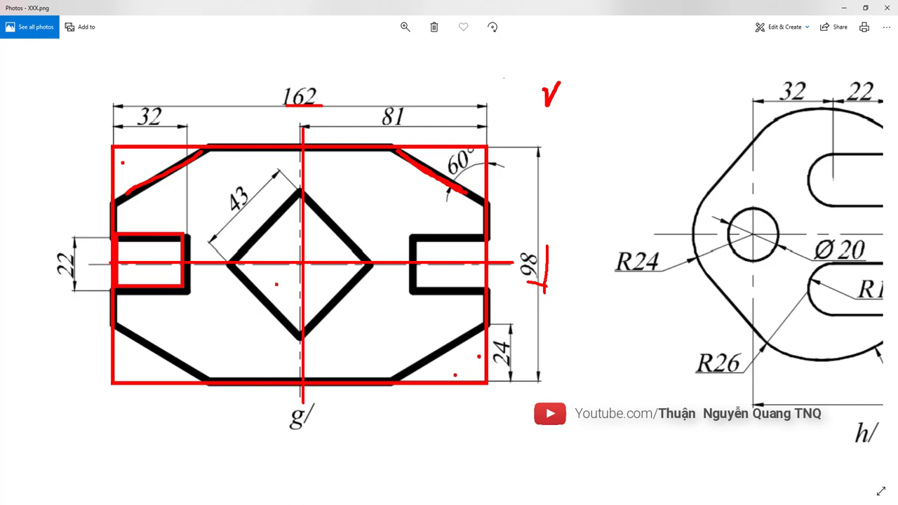
pyautogui.moveTo(464, 277); pyautogui.dragTo(485, 290)
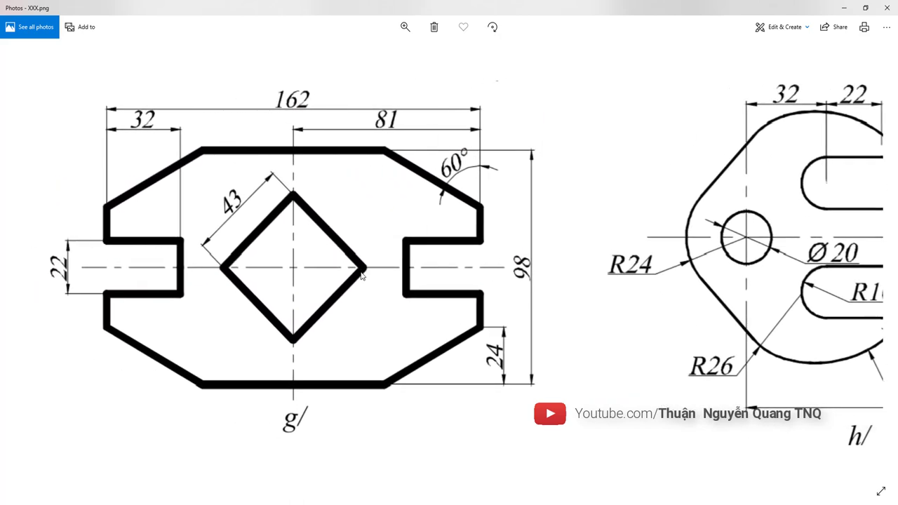
pyautogui.moveTo(77, 89); pyautogui.dragTo(487, 88)
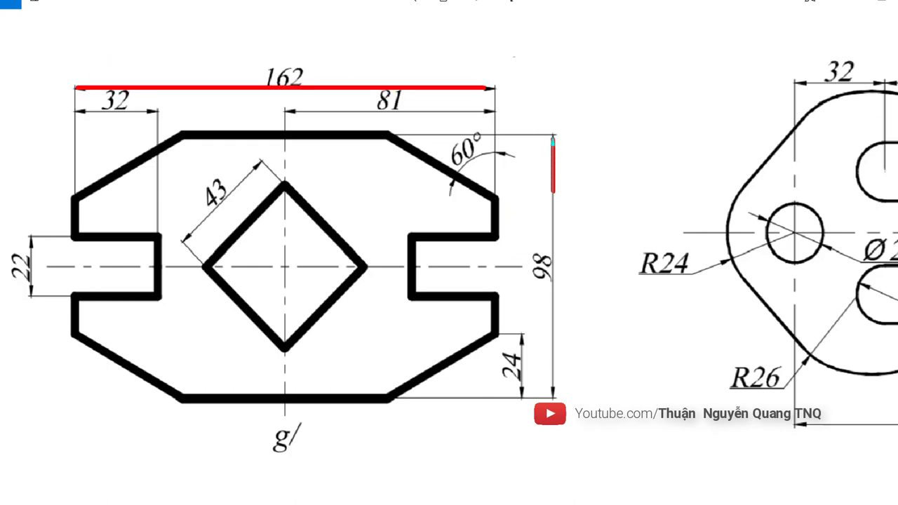
pyautogui.moveTo(553, 190); pyautogui.dragTo(553, 393)
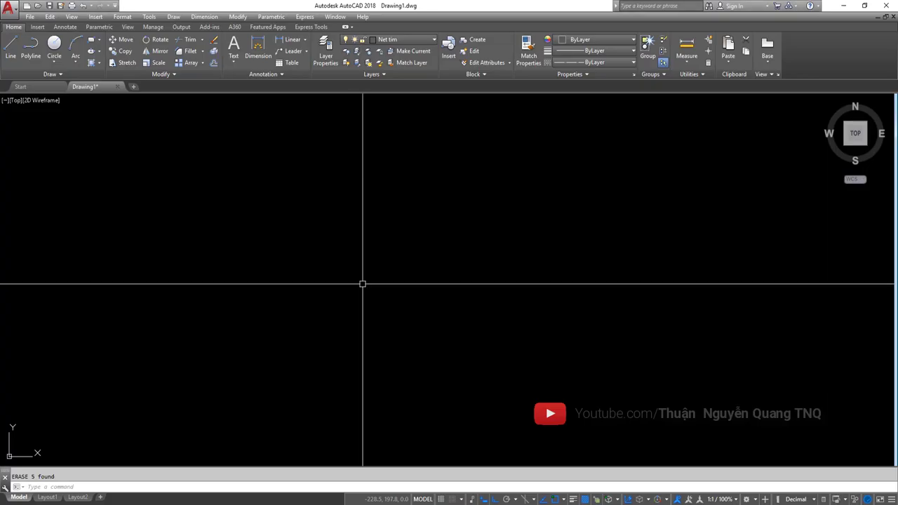
pyautogui.write('re')
# - Draw a vertical and a horizontal centre line with LINE
pyautogui.press('Return')
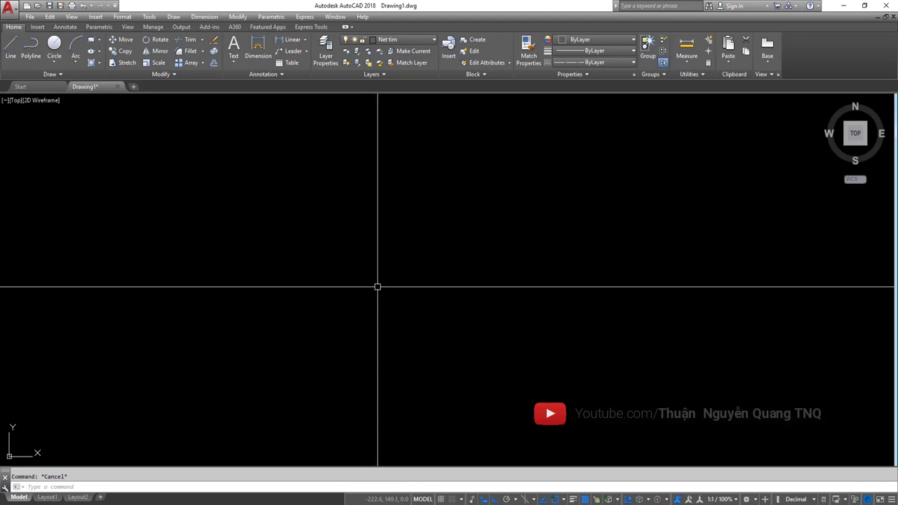
pyautogui.write('l')
pyautogui.press('Return')
pyautogui.click(369, 183)
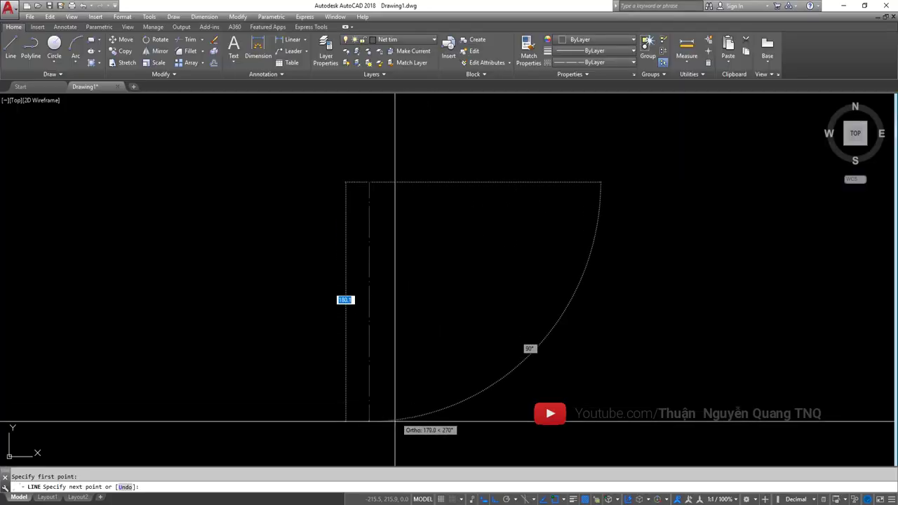
pyautogui.click(353, 401)
pyautogui.press('Return')
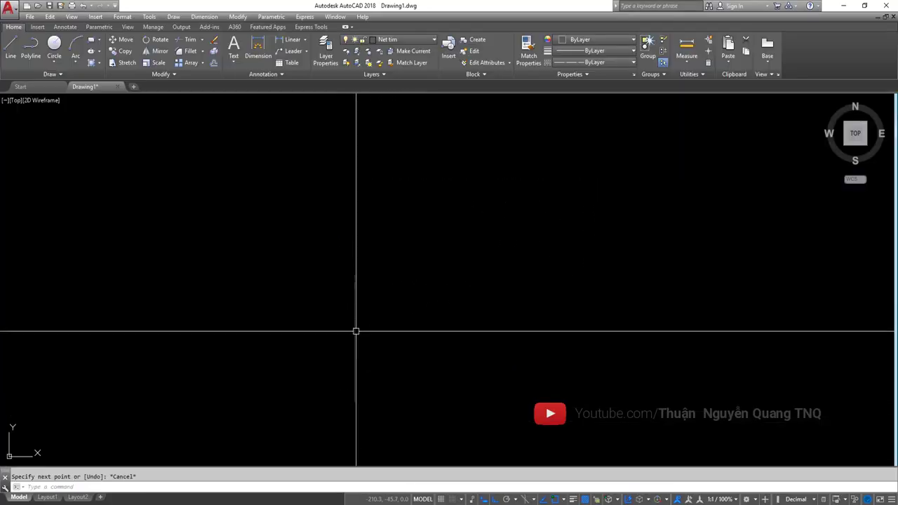
pyautogui.scroll(2, 356, 331)
pyautogui.press('Return')
pyautogui.click(228, 325)
pyautogui.click(500, 342)
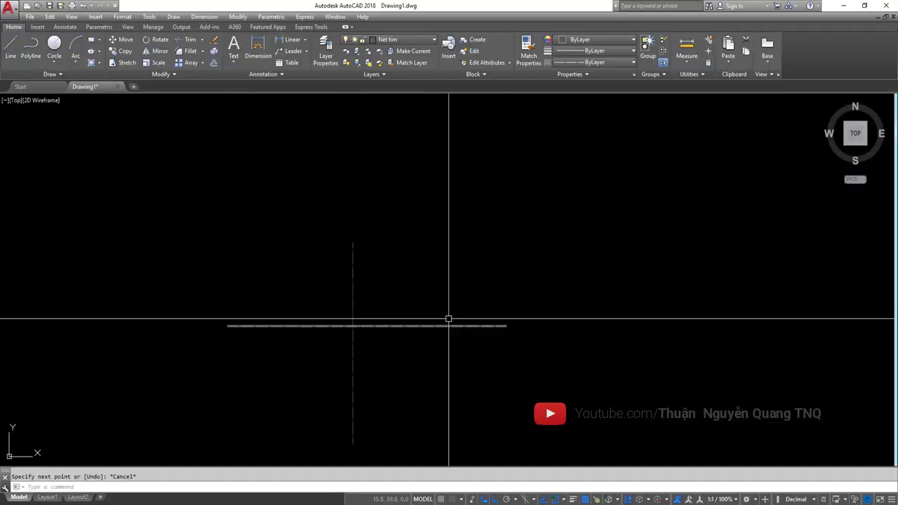
pyautogui.press('Return')
# - Move the horizontal centre line toward the vertical one
pyautogui.click(449, 324)
pyautogui.write('m')
pyautogui.press('Return')
pyautogui.click(472, 372)
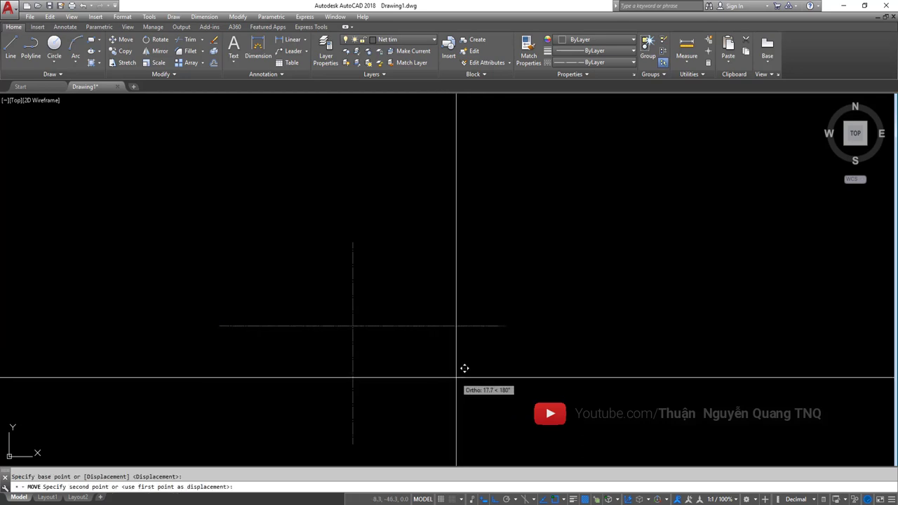
pyautogui.click(465, 367)
# - Re-centre the horizontal centre line on the vertical one
pyautogui.click(389, 319)
pyautogui.scroll(2, 389, 317)
pyautogui.click(391, 363)
pyautogui.click(420, 375)
pyautogui.press('Return')
pyautogui.click(425, 372)
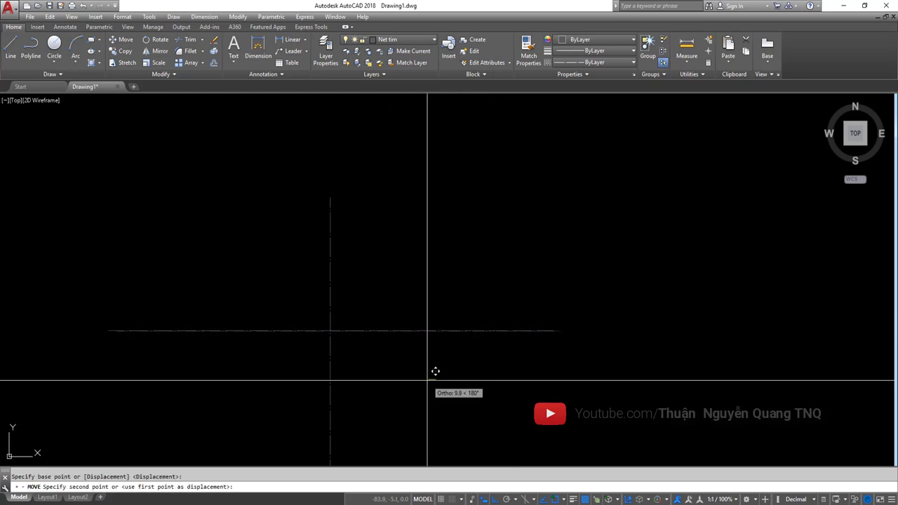
pyautogui.click(433, 372)
pyautogui.scroll(-2, 391, 252)
pyautogui.click(344, 220)
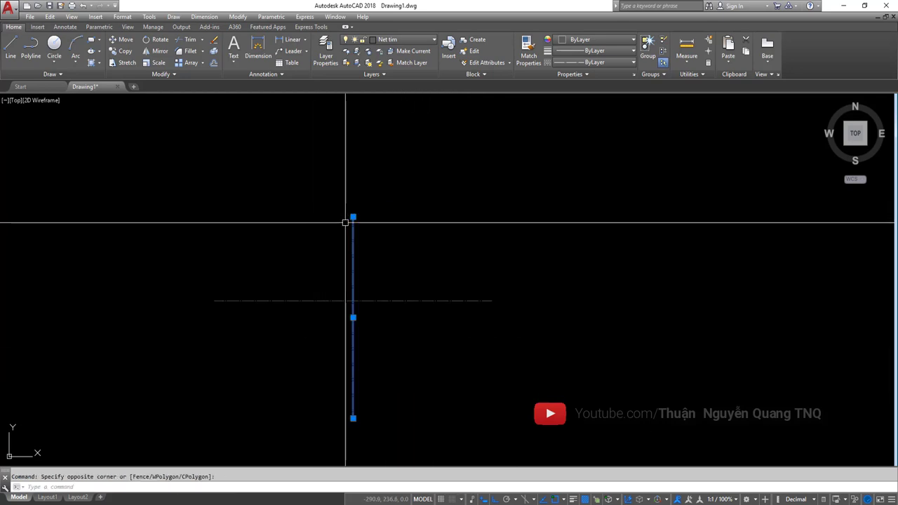
# - Check the linetype scale of both centre lines in the Properties palette
pyautogui.click(391, 253)
pyautogui.click(347, 321)
pyautogui.scroll(2, 358, 232)
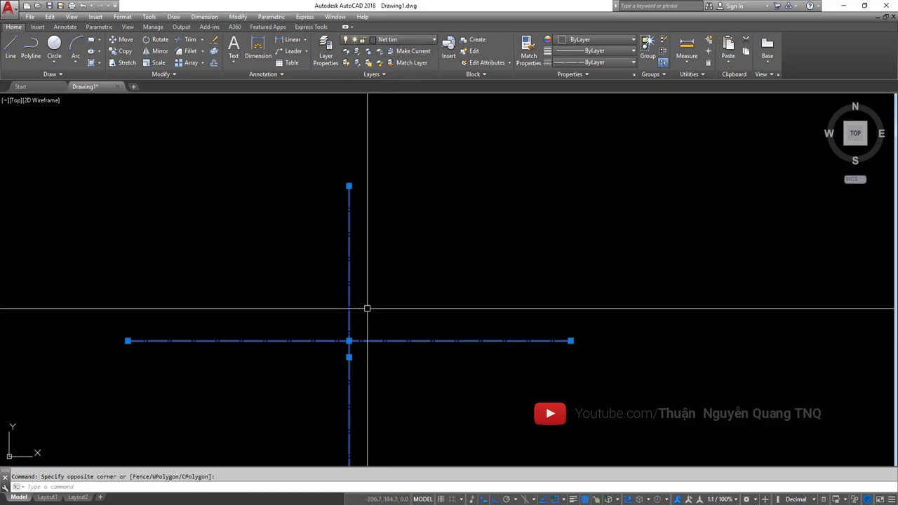
pyautogui.hotkey('ctrl', '1')
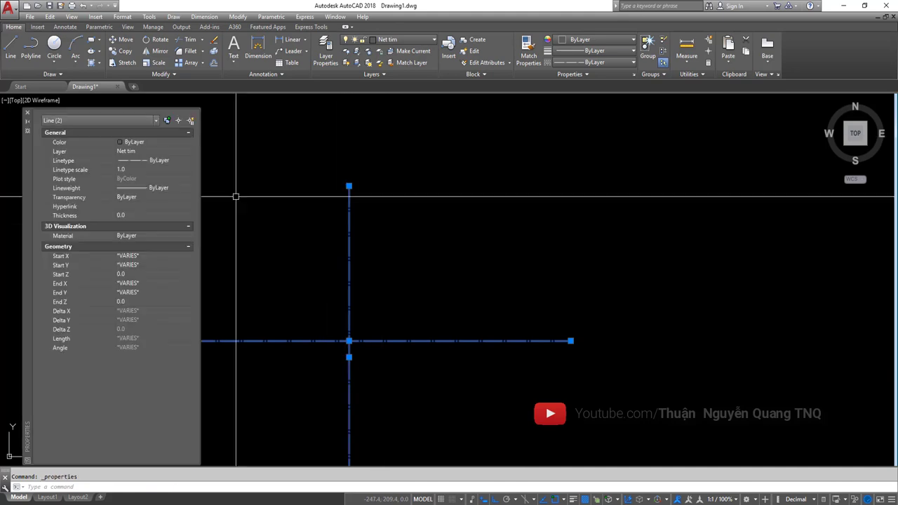
pyautogui.click(126, 170)
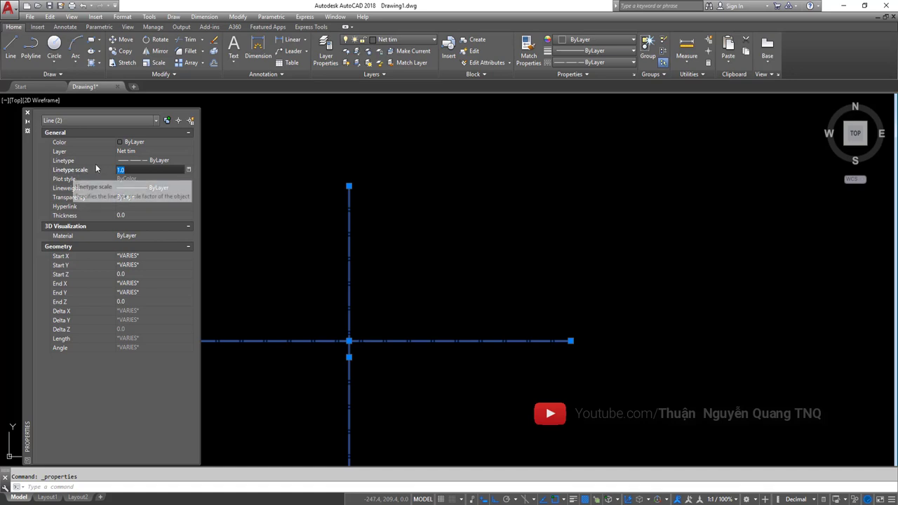
pyautogui.click(28, 114)
pyautogui.press('Escape')
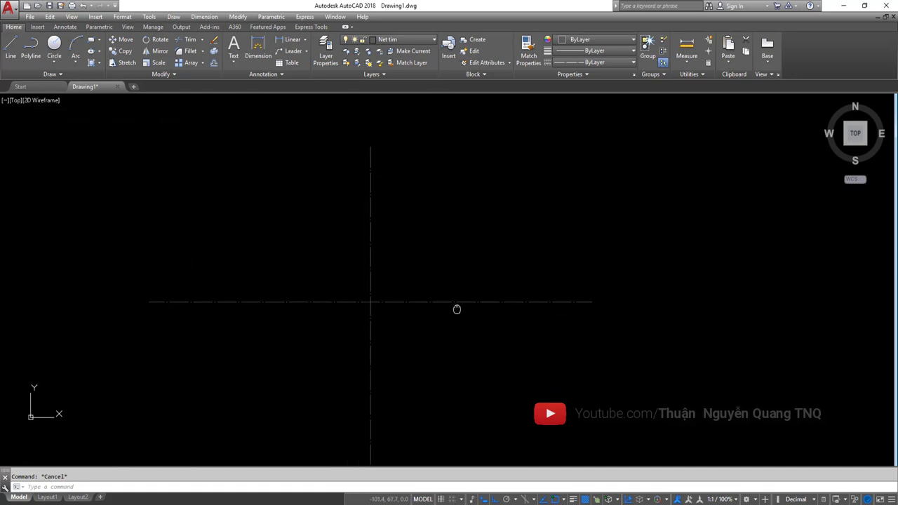
# - Make Net Cat the current layer and draw a 162 by 98 rectangle
pyautogui.hotkey('alt', 'Tab')
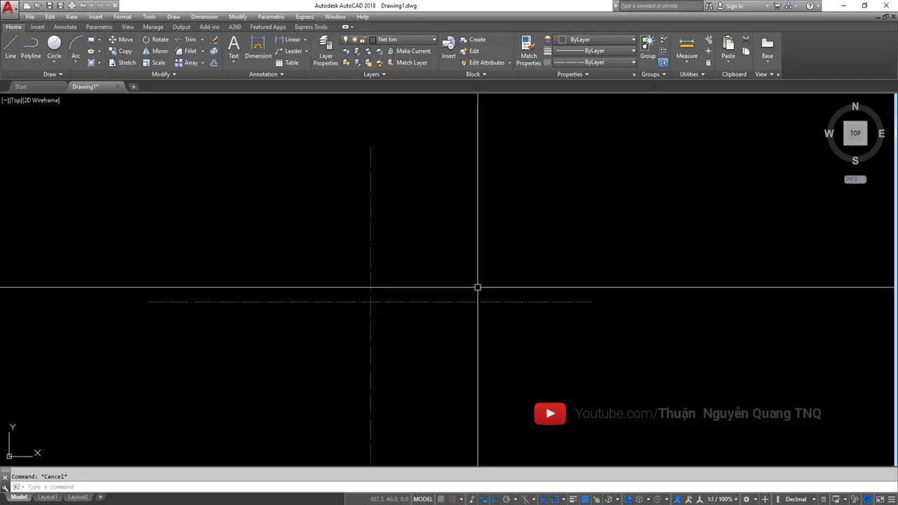
pyautogui.click(382, 40)
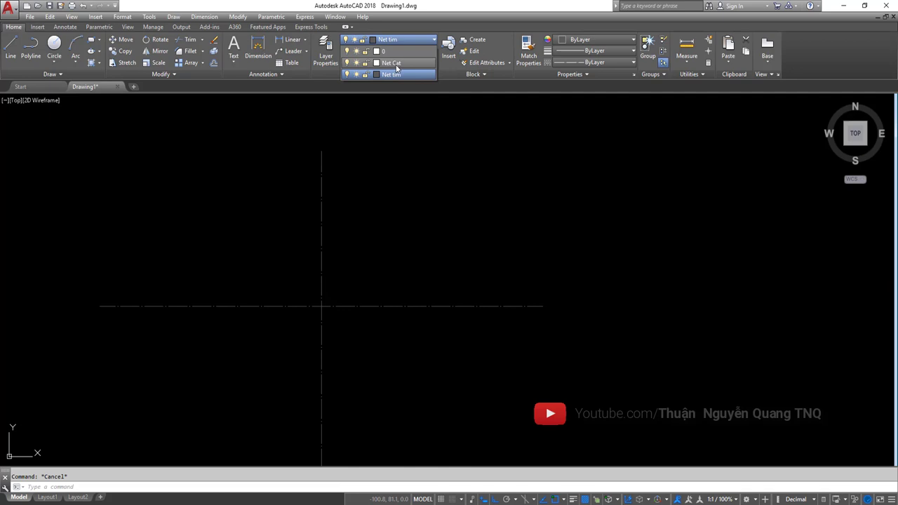
pyautogui.click(404, 64)
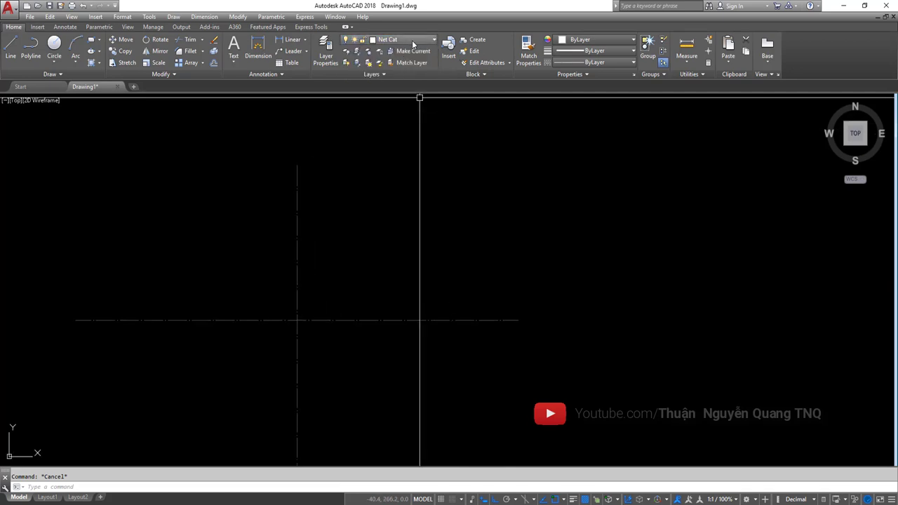
pyautogui.write('rec')
pyautogui.press('Return')
pyautogui.click(454, 150)
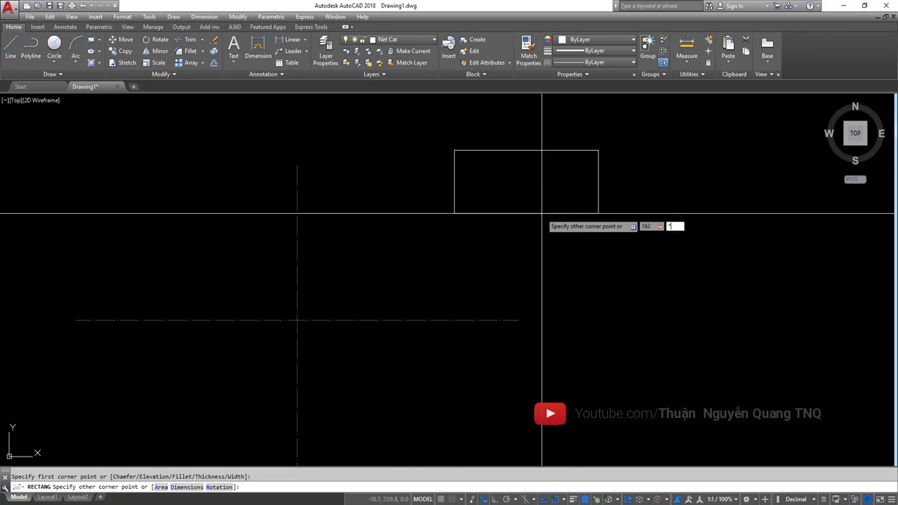
pyautogui.press('Return')
# - Move the rectangle to a new spot, then undo that move
pyautogui.scroll(-3, 542, 213)
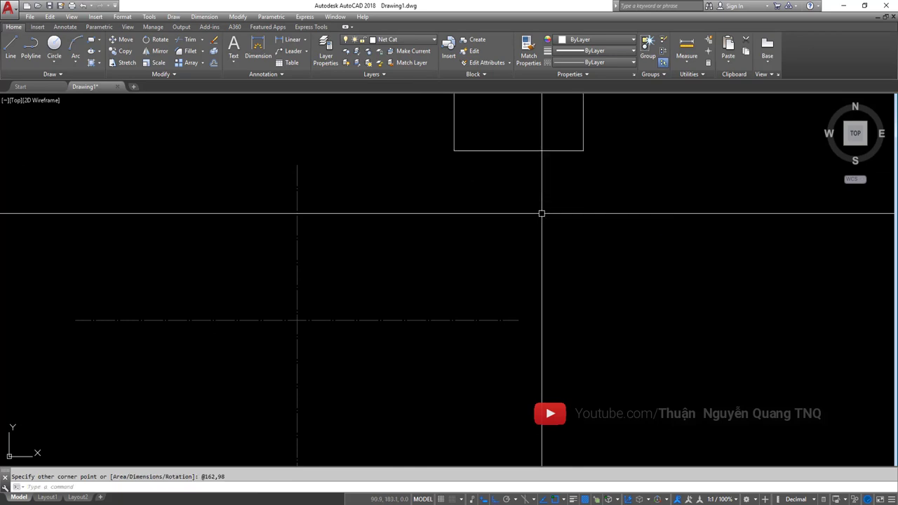
pyautogui.click(533, 150)
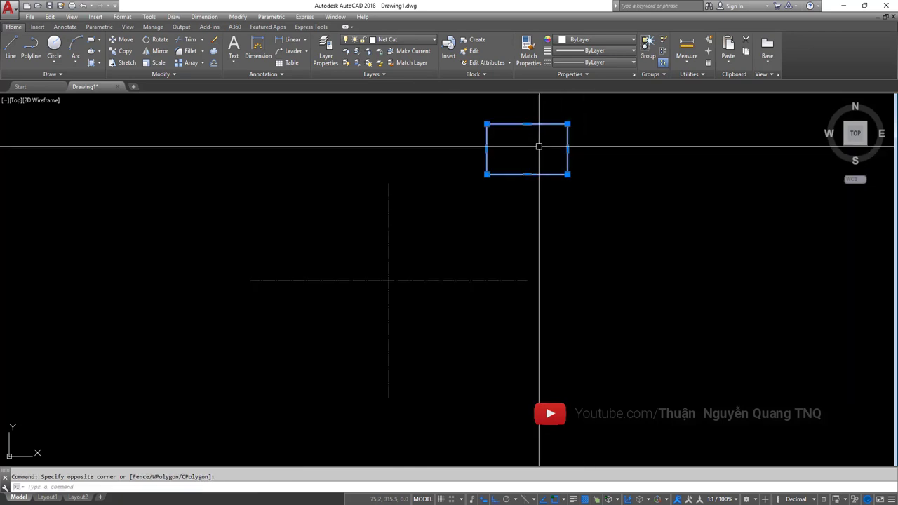
pyautogui.write('M')
pyautogui.press('Return')
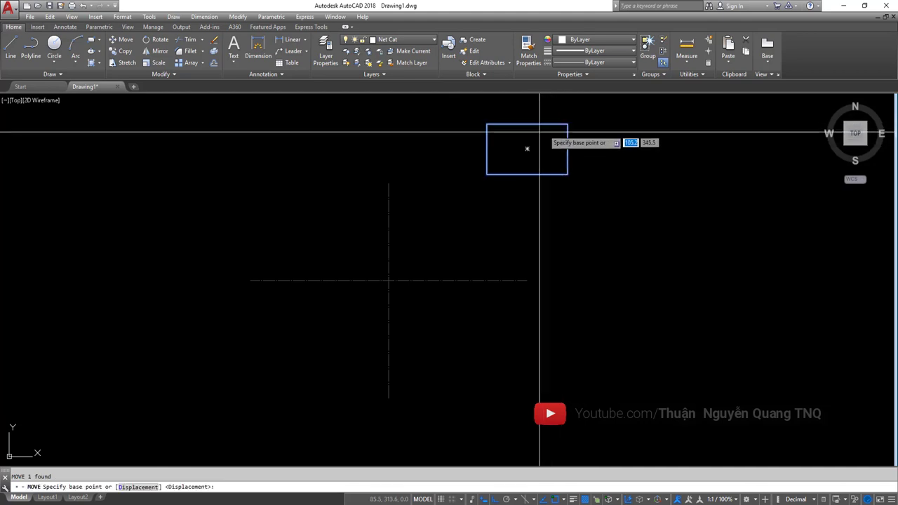
pyautogui.click(527, 149)
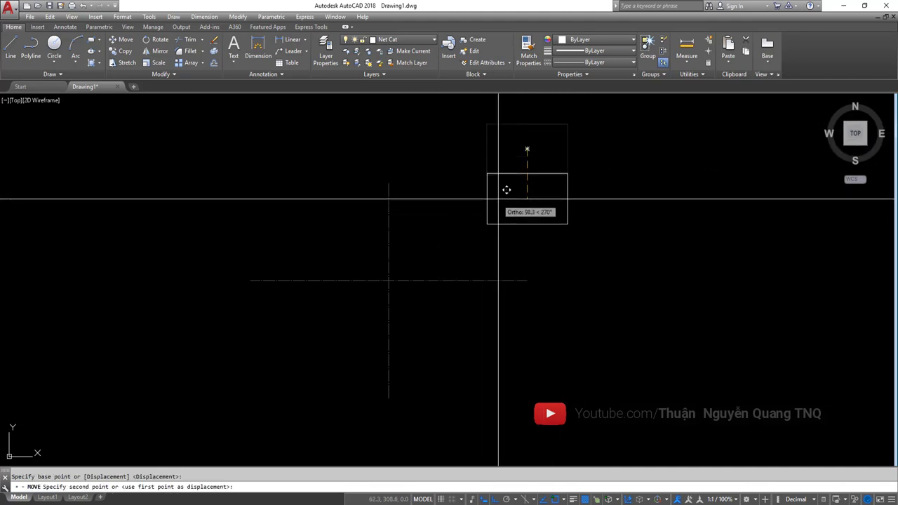
pyautogui.scroll(2, 529, 144)
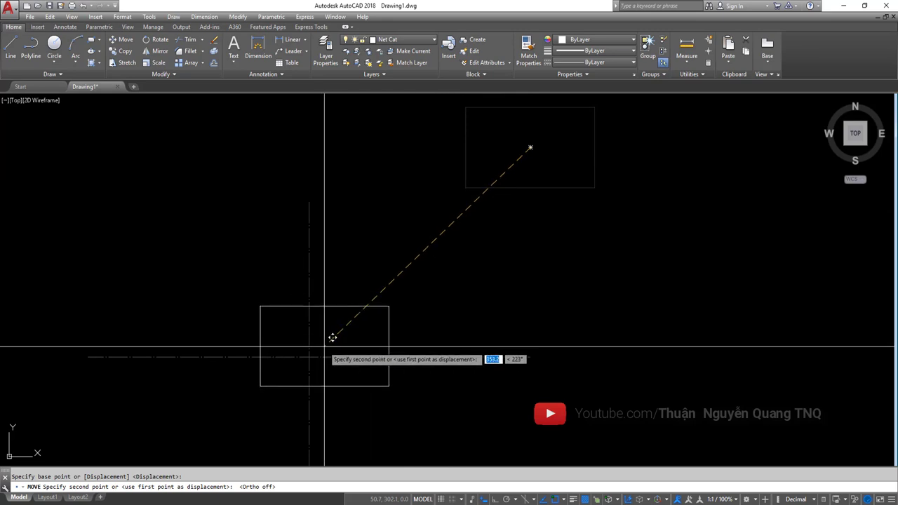
pyautogui.click(309, 357)
pyautogui.scroll(-2, 366, 309)
pyautogui.click(371, 307)
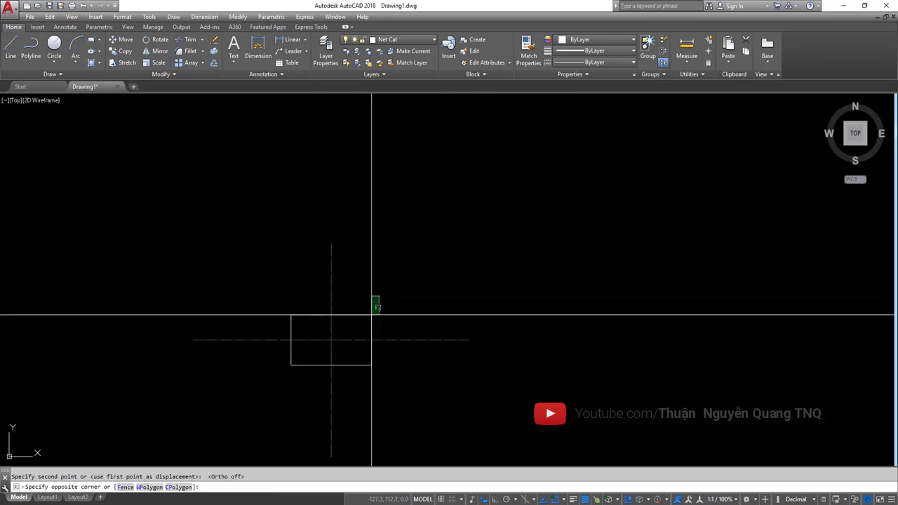
pyautogui.press('Escape')
pyautogui.hotkey('ctrl', 'z')
pyautogui.hotkey('ctrl', 'z')
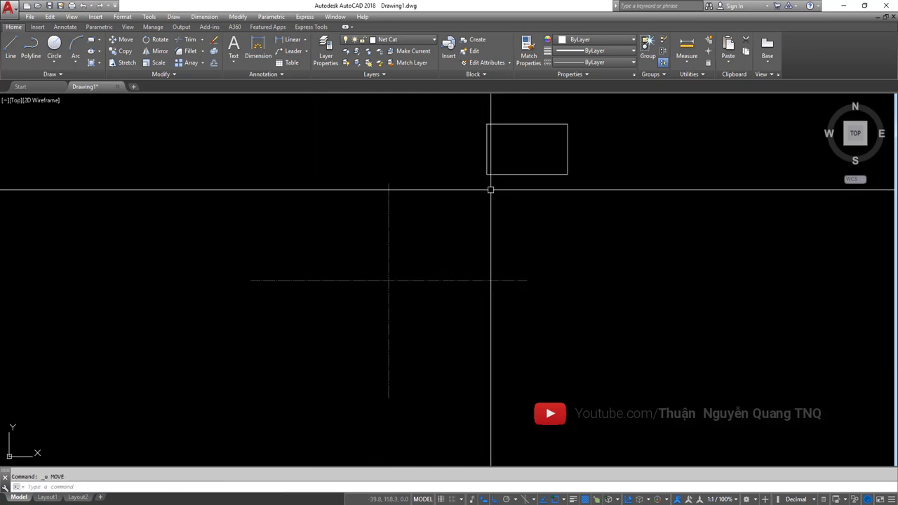
# - Select the rectangle for another move with M, then cancel it
pyautogui.moveTo(492, 190); pyautogui.dragTo(458, 225, button='middle')
pyautogui.click(504, 178)
pyautogui.press('Escape')
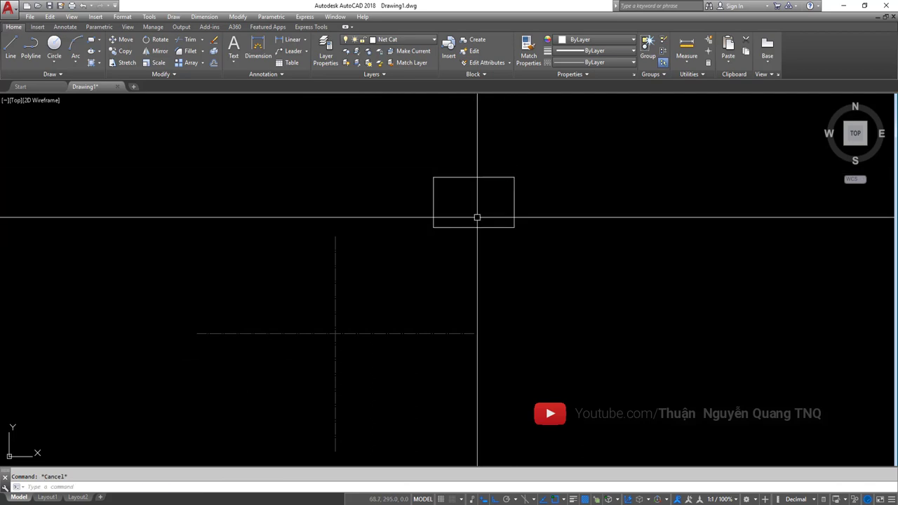
pyautogui.press('m')
pyautogui.press('space')
pyautogui.click(507, 178)
pyautogui.press('space')
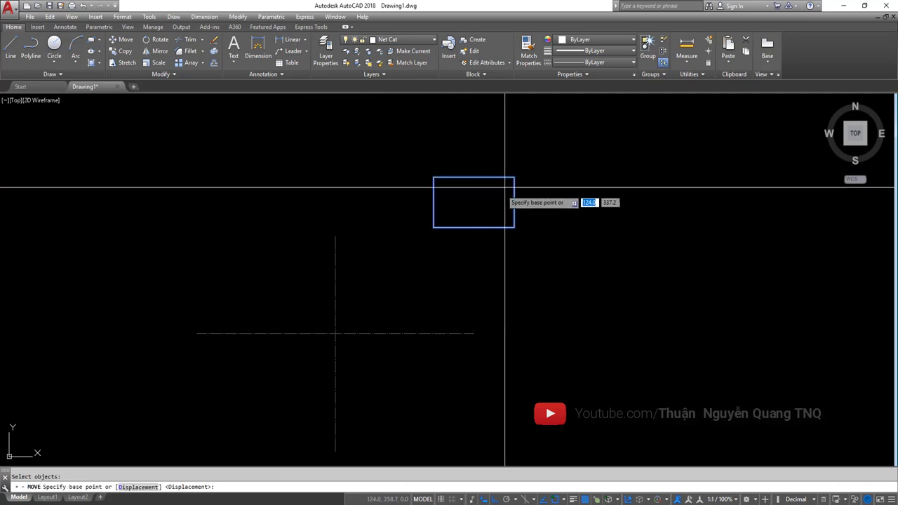
pyautogui.press('Escape')
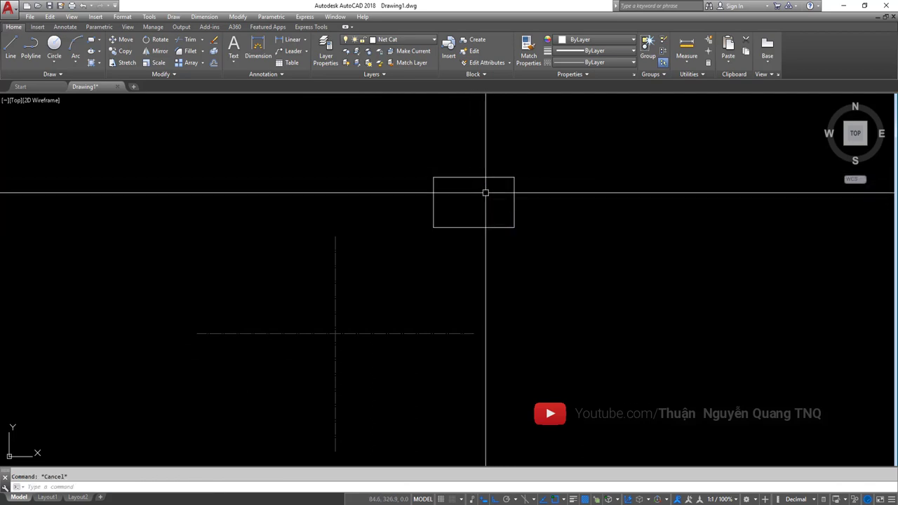
pyautogui.scroll(4, 485, 196)
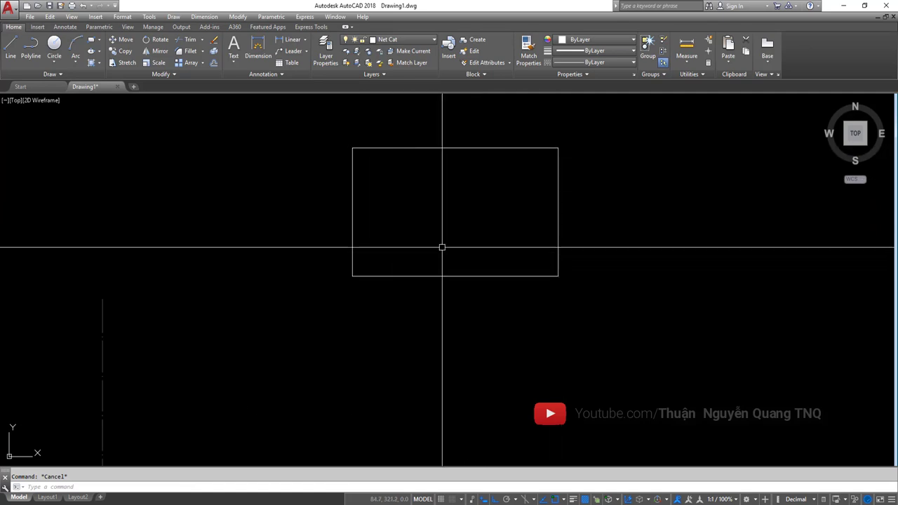
# - Draw a diagonal between the rectangle's opposite corners, then erase it again
pyautogui.write('k')
pyautogui.press('Return')
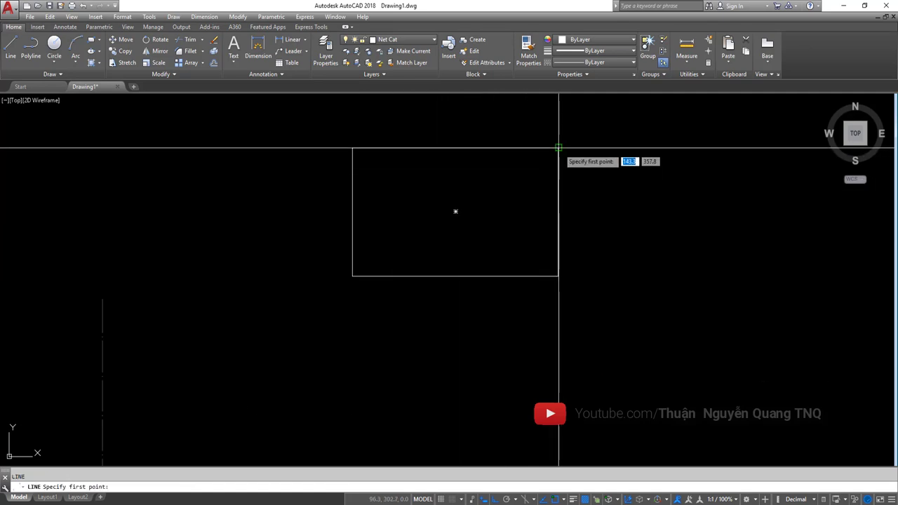
pyautogui.click(559, 147)
pyautogui.click(352, 276)
pyautogui.press('Return')
pyautogui.click(562, 304)
pyautogui.click(292, 144)
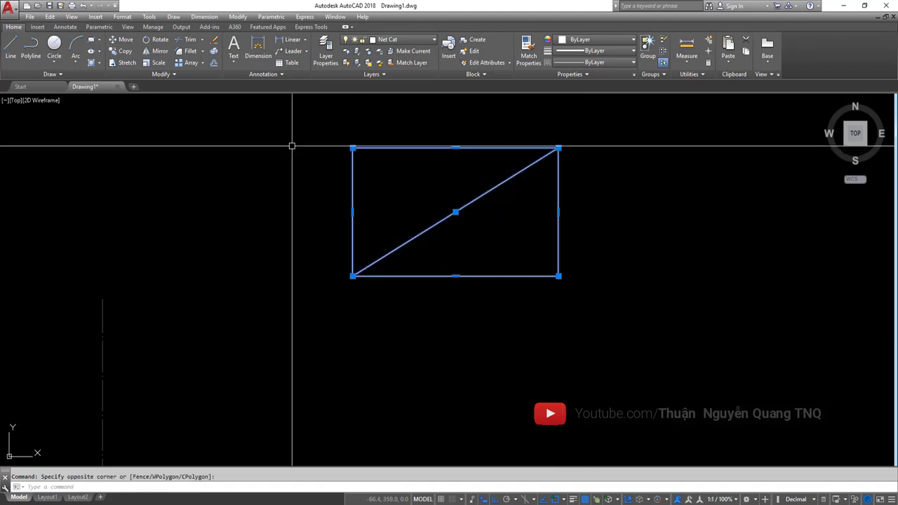
pyautogui.press('Escape')
pyautogui.write('e')
pyautogui.press('Return')
pyautogui.click(463, 219)
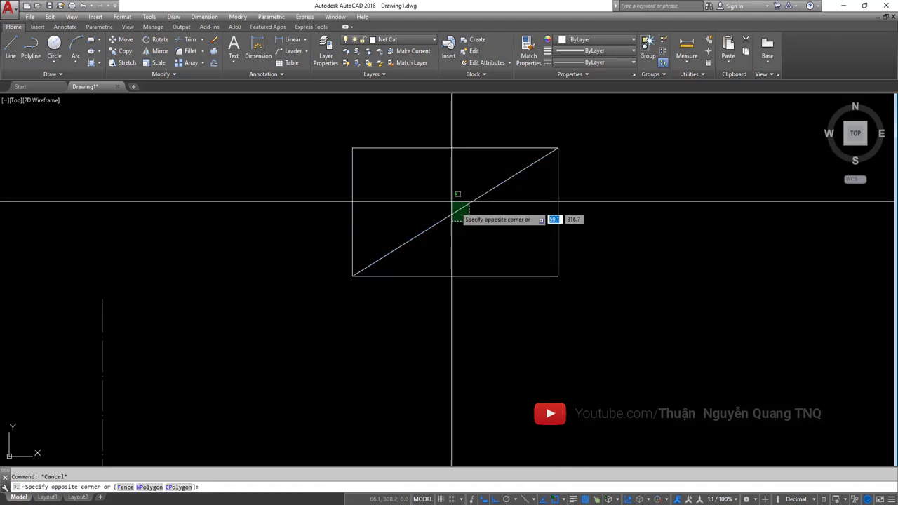
pyautogui.click(448, 203)
pyautogui.press('Return')
# - Move the rectangle, taking the midpoint between its opposite corners as base point
pyautogui.click(638, 334)
pyautogui.click(350, 197)
pyautogui.write('m')
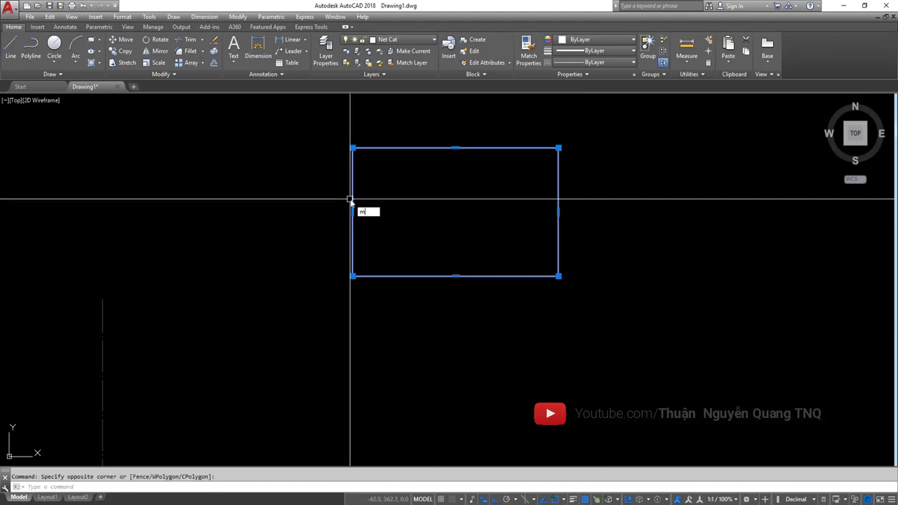
pyautogui.click(390, 222)
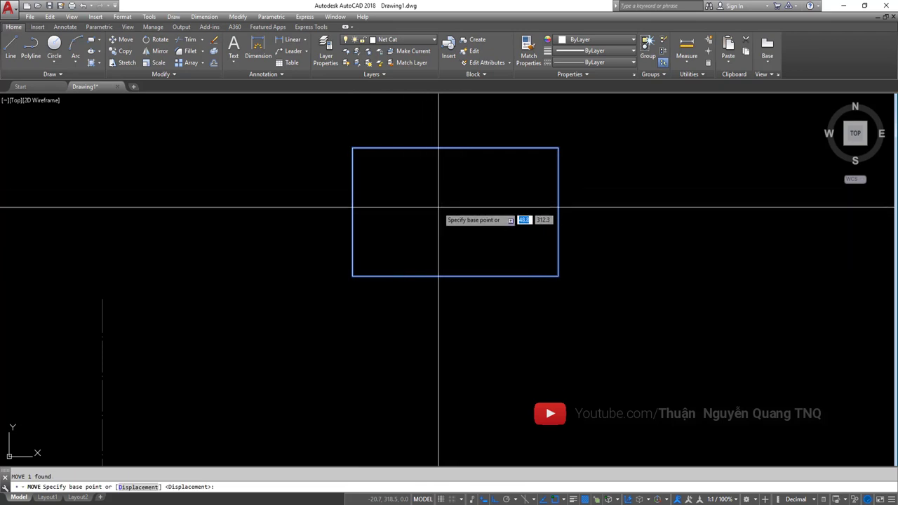
pyautogui.keyDown('shift'); pyautogui.rightClick(438, 208); pyautogui.keyUp('shift')
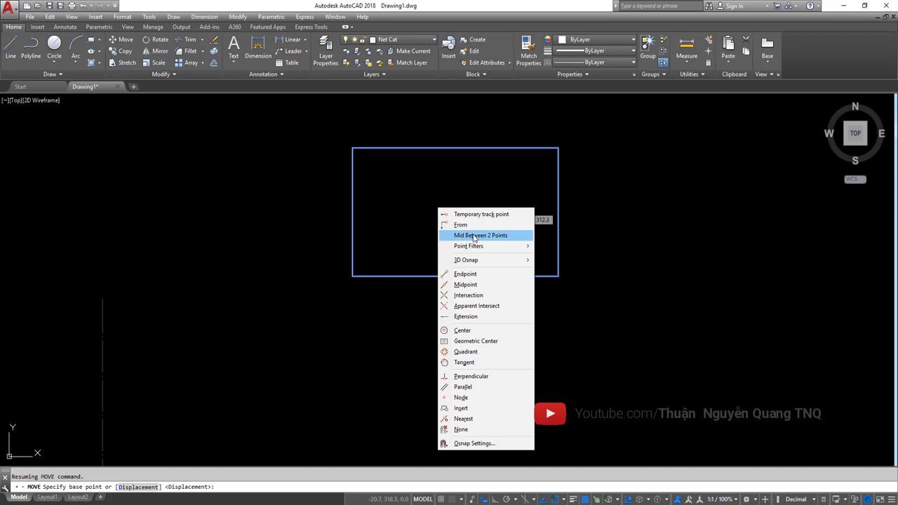
pyautogui.click(474, 235)
pyautogui.click(354, 275)
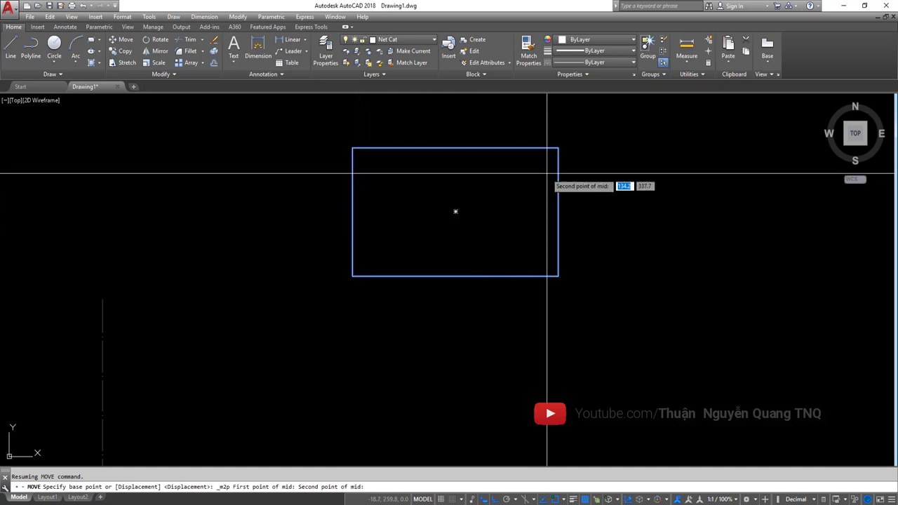
pyautogui.click(559, 148)
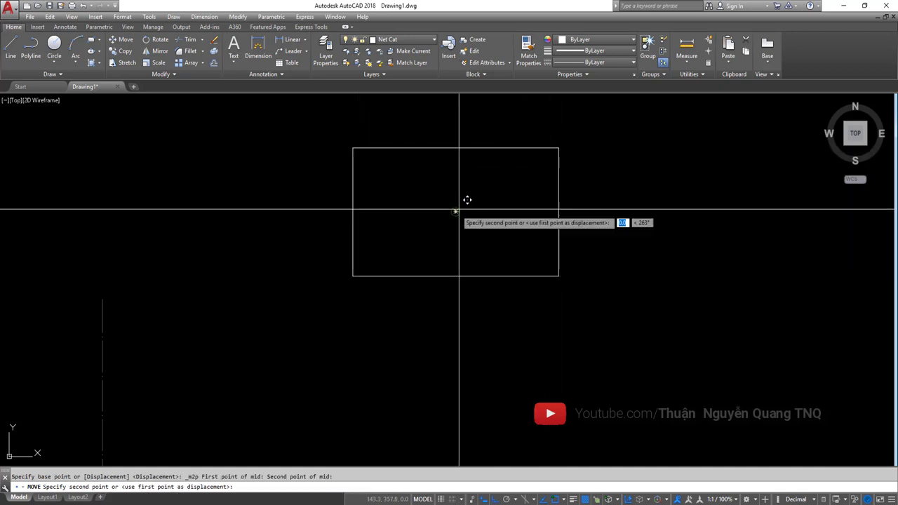
# - With ortho off, drop the rectangle's centre onto the centre-line crossing
pyautogui.scroll(-2, 465, 203)
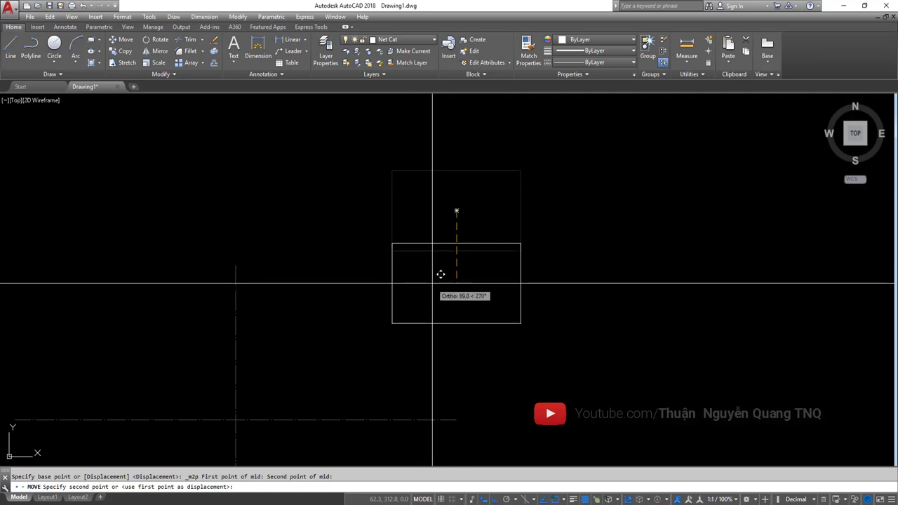
pyautogui.press('F8')
pyautogui.moveTo(367, 317); pyautogui.dragTo(476, 239, button='middle')
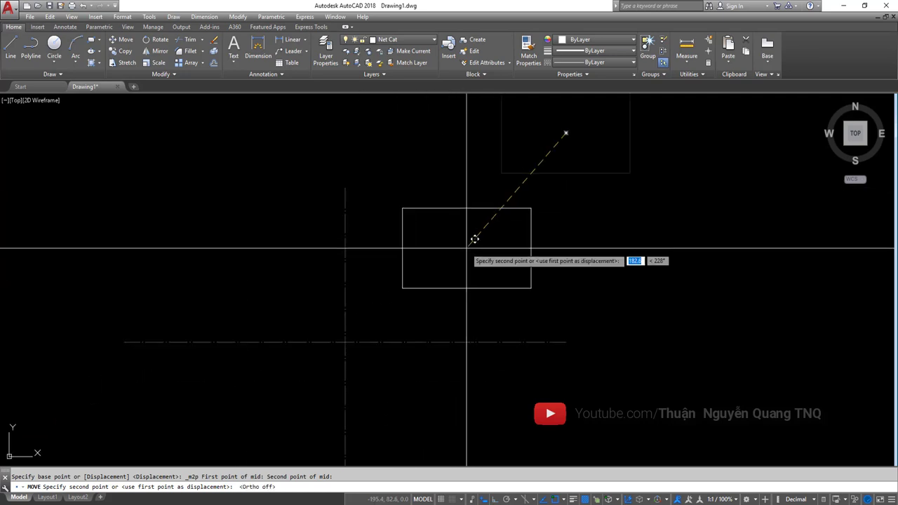
pyautogui.click(353, 337)
pyautogui.scroll(-1, 379, 285)
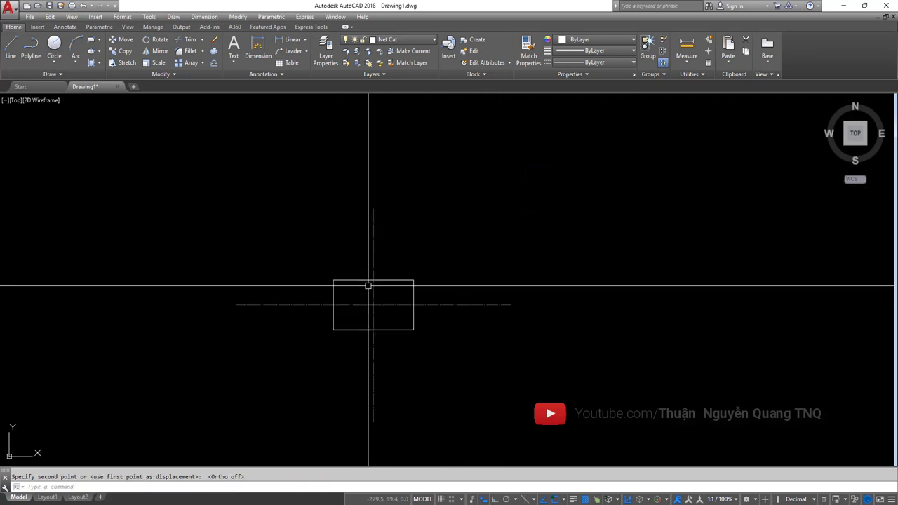
pyautogui.hotkey('alt', 'Tab')
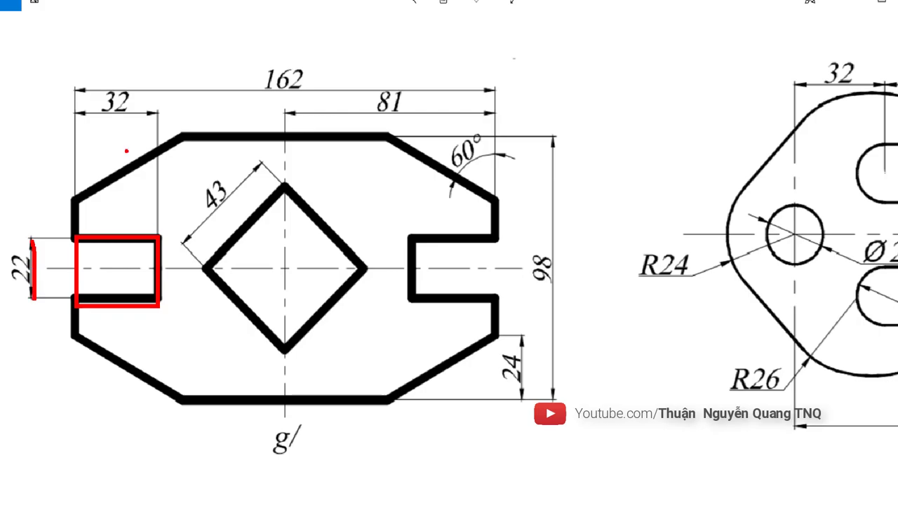
# - Draw a 32 by 22 rectangle beside the outline
pyautogui.hotkey('alt', 'Tab')
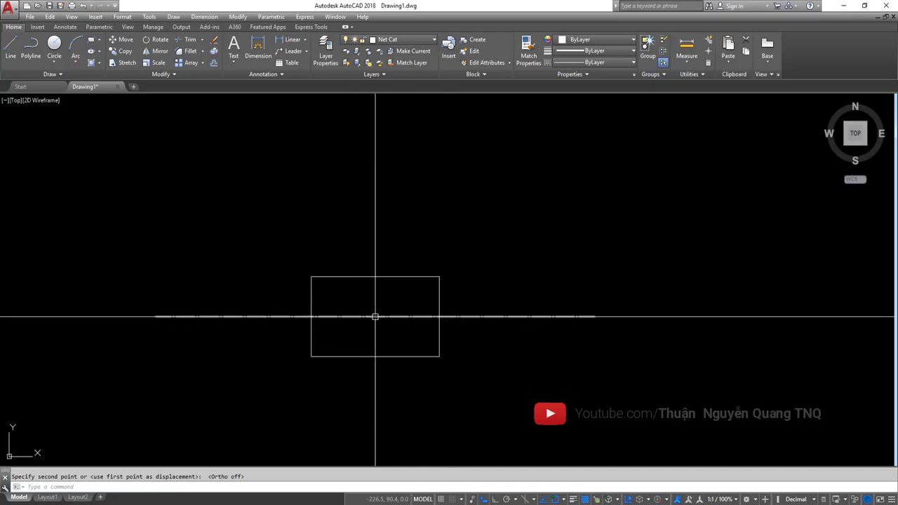
pyautogui.scroll(3, 320, 334)
pyautogui.press('Return')
pyautogui.moveTo(389, 292); pyautogui.dragTo(453, 313, button='middle')
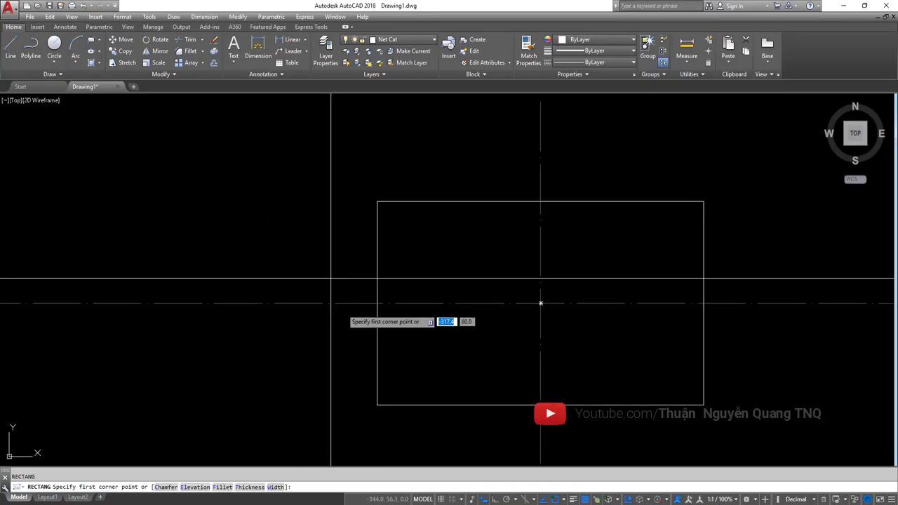
pyautogui.click(215, 177)
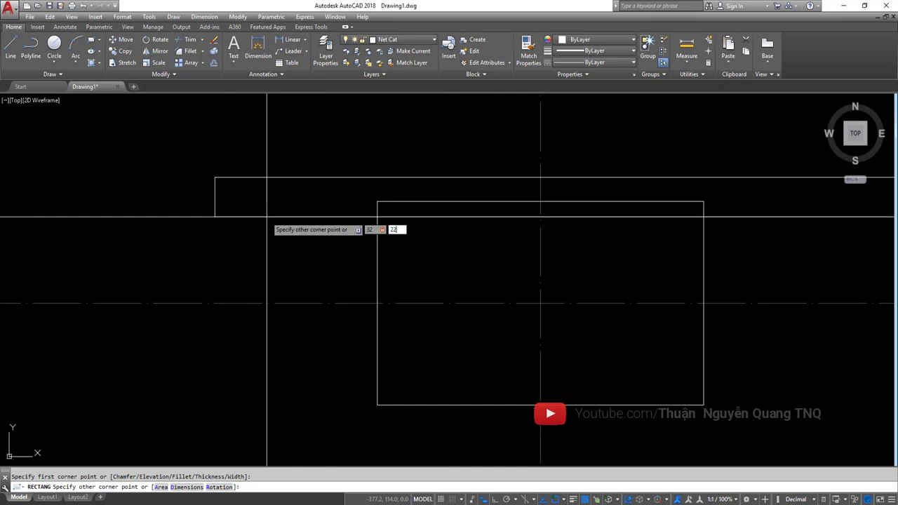
pyautogui.click(279, 132)
# - Move the small rectangle onto the outline's left edge at the centre line
pyautogui.click(267, 215)
pyautogui.click(217, 145)
pyautogui.write('m')
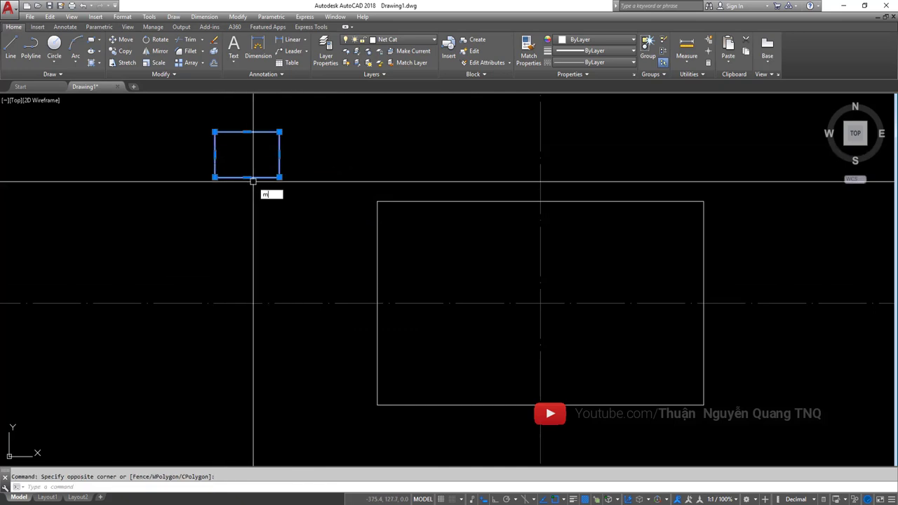
pyautogui.press('Return')
pyautogui.click(247, 154)
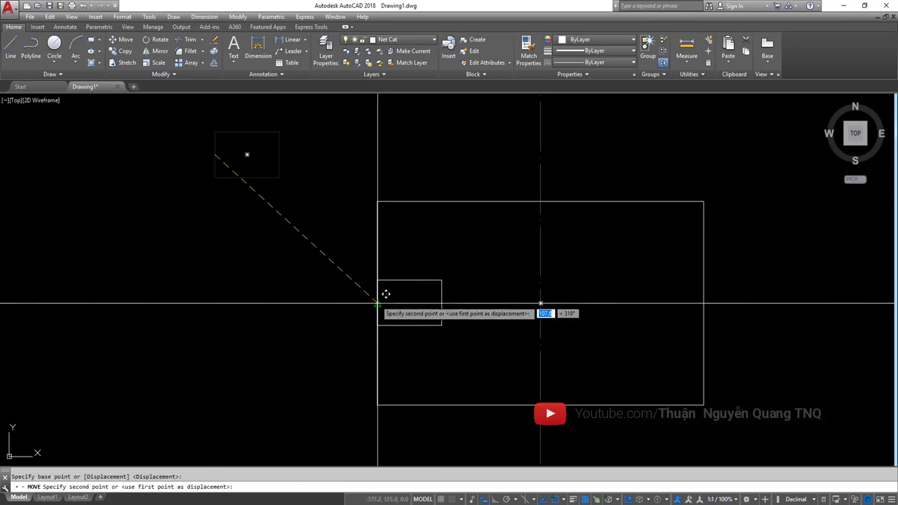
pyautogui.click(378, 303)
# - Copy the small rectangle onto the outline's right edge
pyautogui.click(403, 288)
pyautogui.write('c')
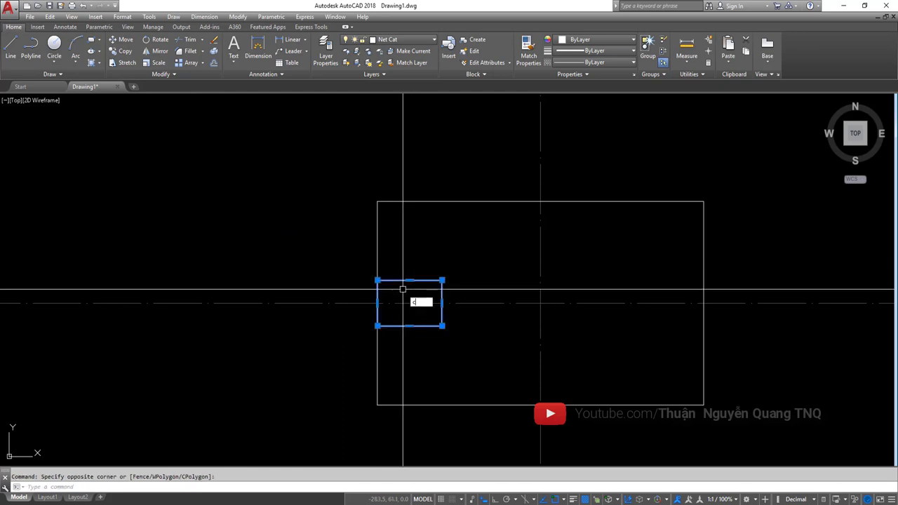
pyautogui.write('o')
pyautogui.press('Return')
pyautogui.click(409, 303)
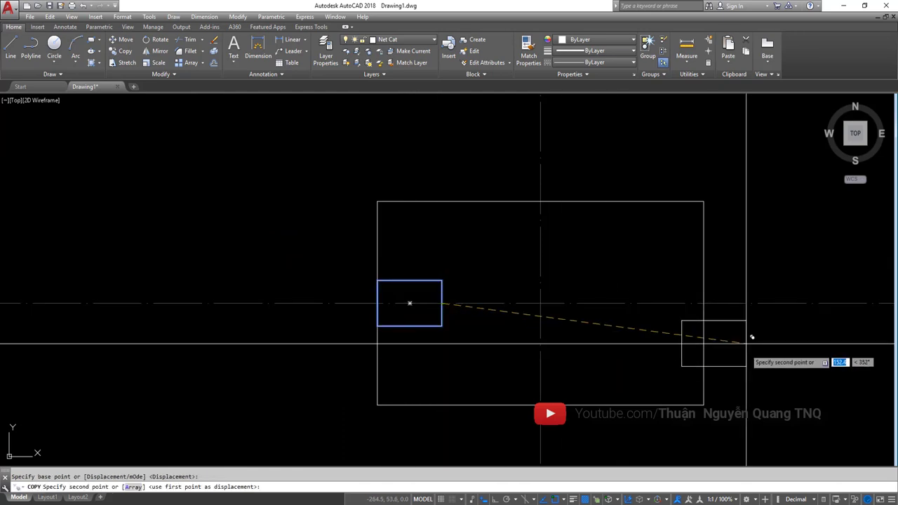
pyautogui.click(672, 303)
pyautogui.press('Escape')
pyautogui.scroll(-3, 461, 311)
pyautogui.scroll(2, 467, 309)
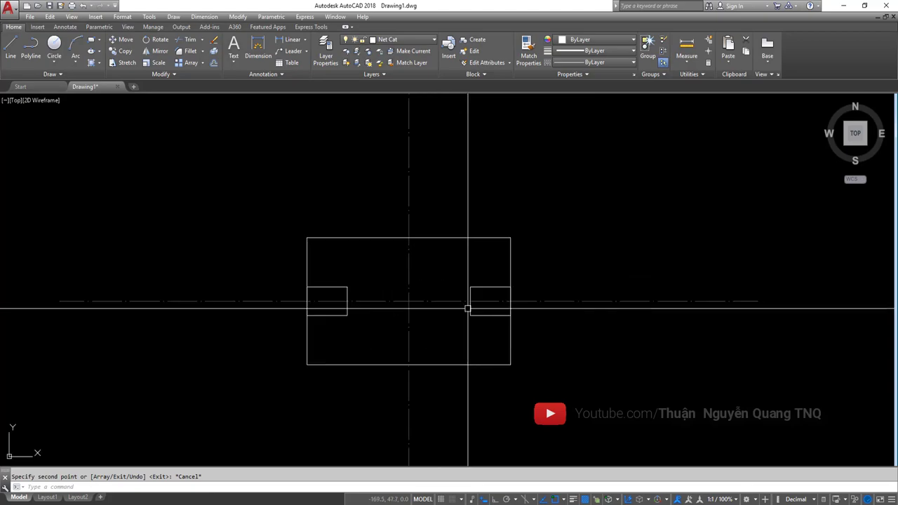
pyautogui.hotkey('alt', 'Tab')
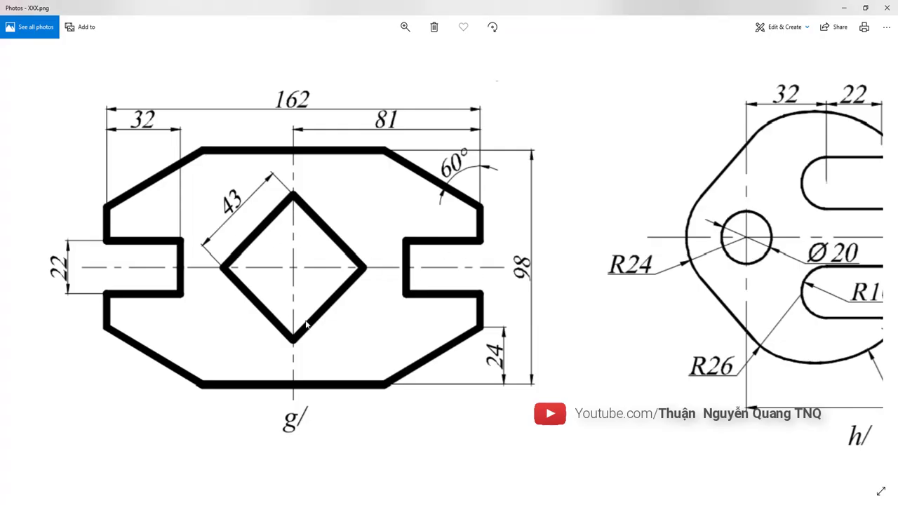
# - Draw a 43 by 43 square beside the outline
pyautogui.hotkey('alt', 'Tab')
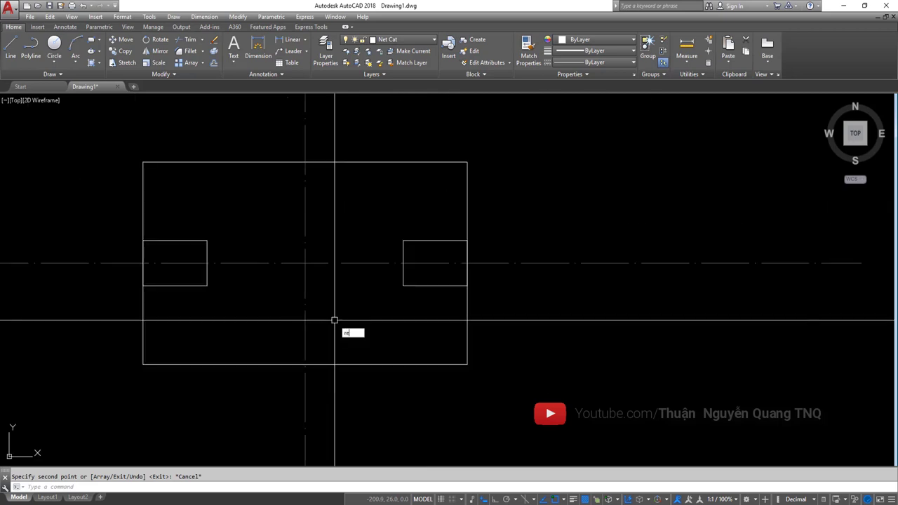
pyautogui.write('c')
pyautogui.press('Return')
pyautogui.click(555, 304)
pyautogui.write('3')
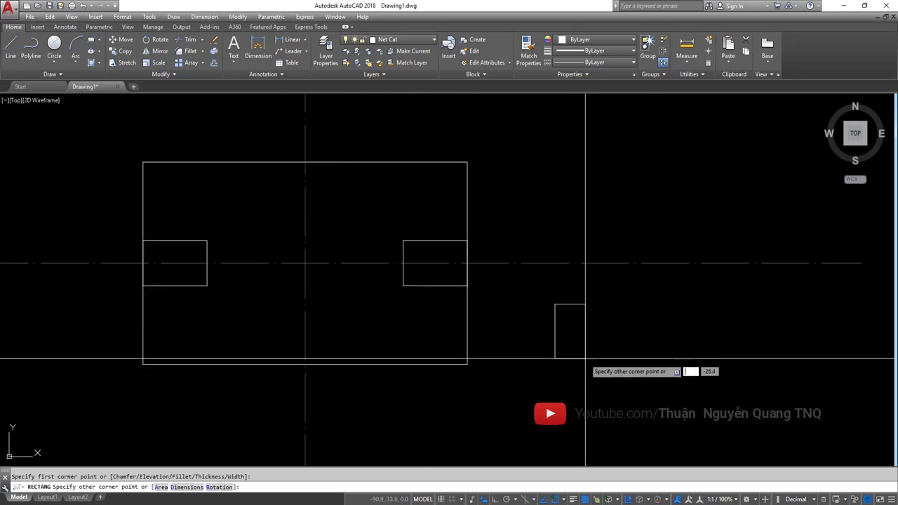
pyautogui.write('3')
pyautogui.press('Tab')
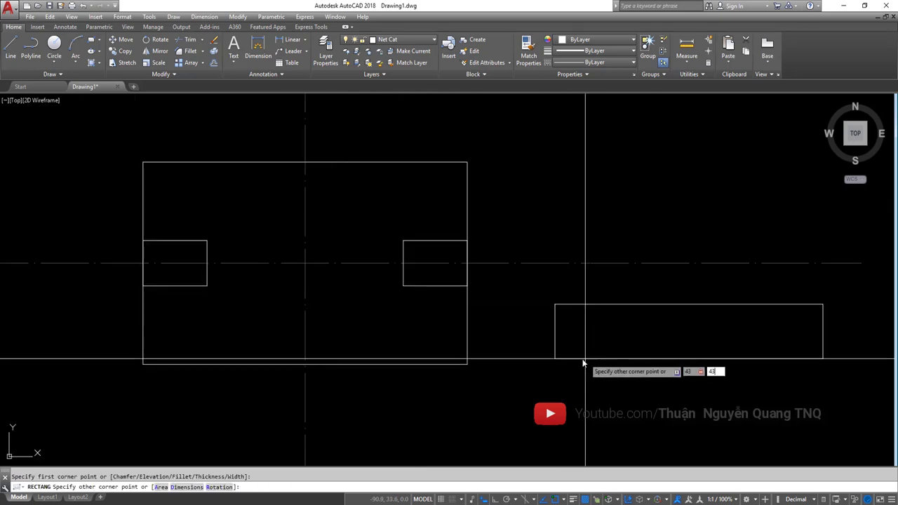
pyautogui.press('Return')
pyautogui.click(610, 355)
# - Move the square by its centre to the outline's centre
pyautogui.click(565, 309)
pyautogui.write('m')
pyautogui.press('Return')
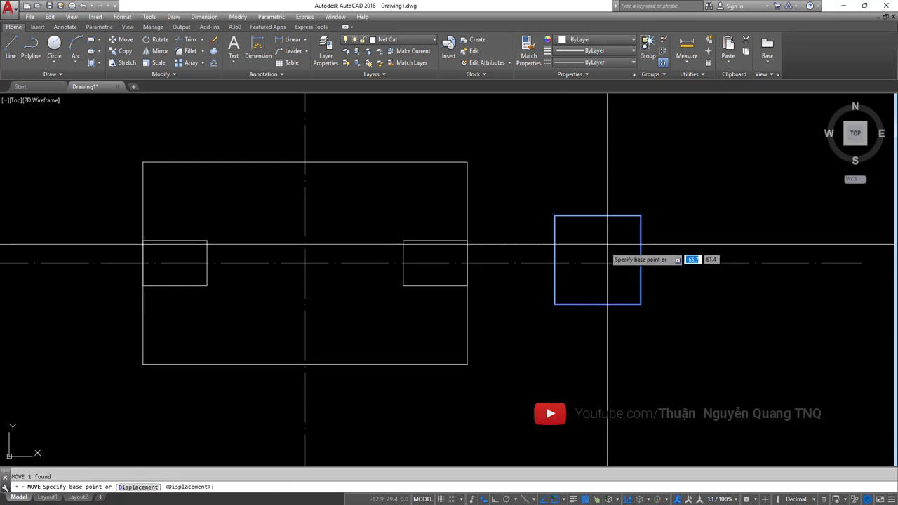
pyautogui.click(598, 260)
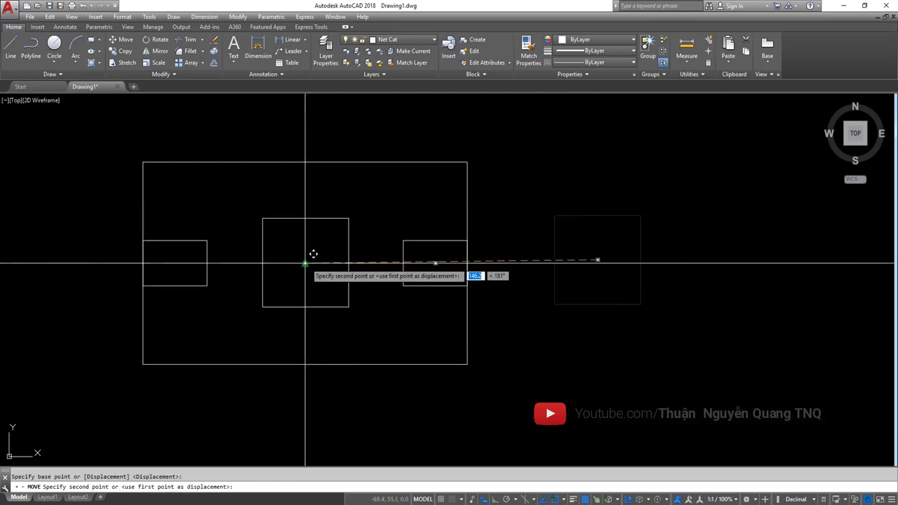
pyautogui.click(305, 264)
pyautogui.moveTo(305, 264); pyautogui.dragTo(396, 299, button='middle')
# - Rotate the square 45° about its centre into a diamond
pyautogui.click(433, 249)
pyautogui.click(413, 287)
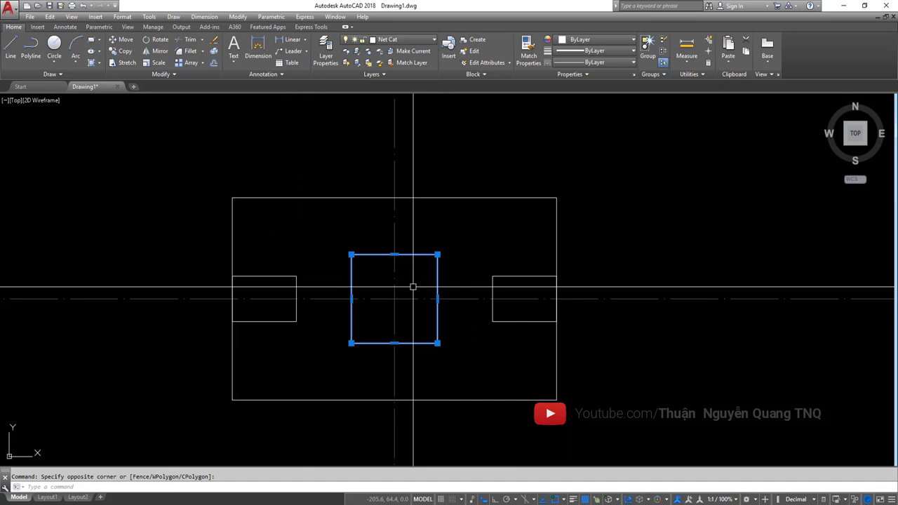
pyautogui.write('ro')
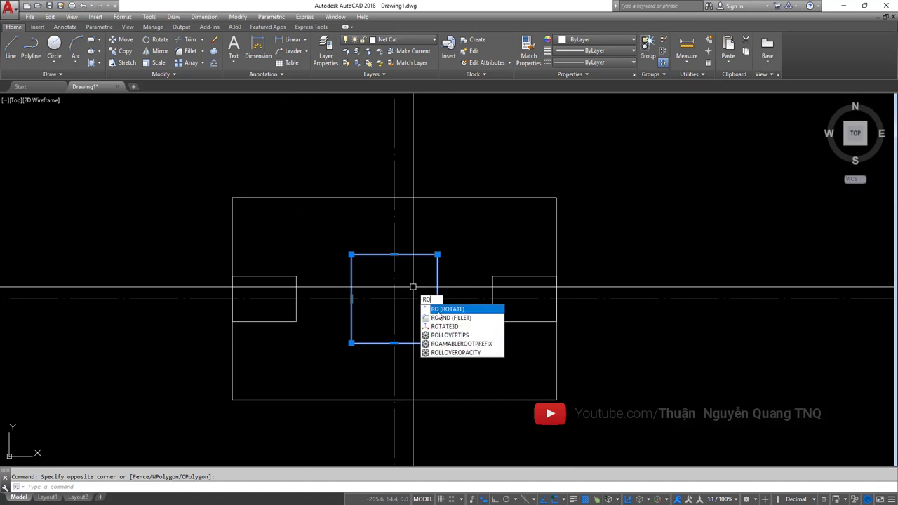
pyautogui.press('Return')
pyautogui.click(395, 299)
pyautogui.write('45')
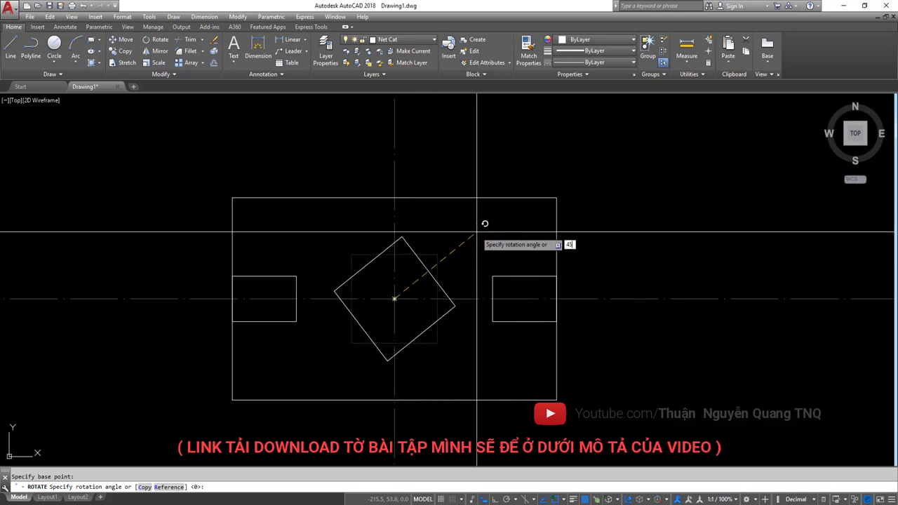
pyautogui.press('Return')
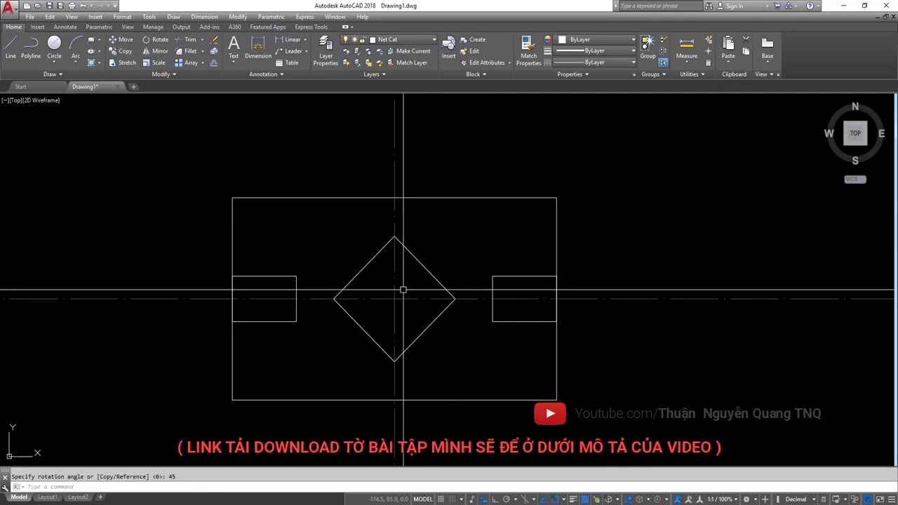
pyautogui.scroll(-2, 404, 289)
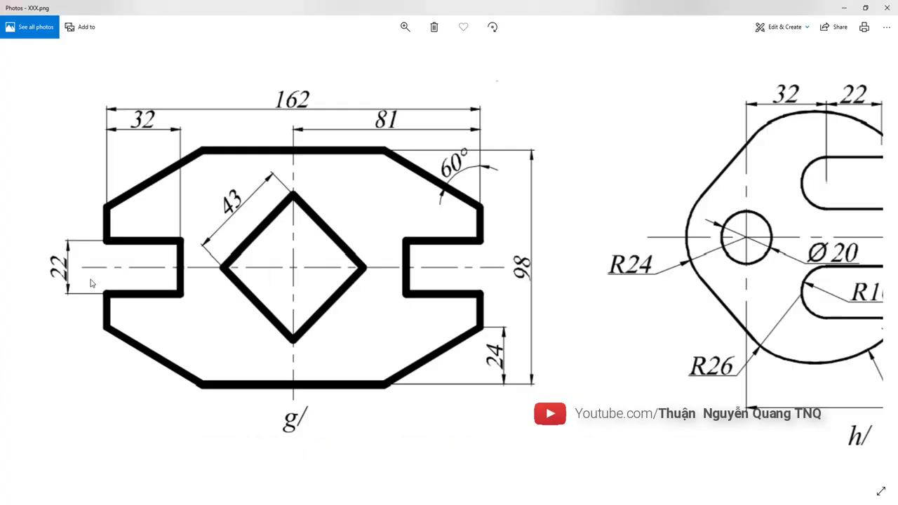
# - Trim the left and right outline edges between the notch lines
pyautogui.hotkey('alt', 'Tab')
pyautogui.write('tr')
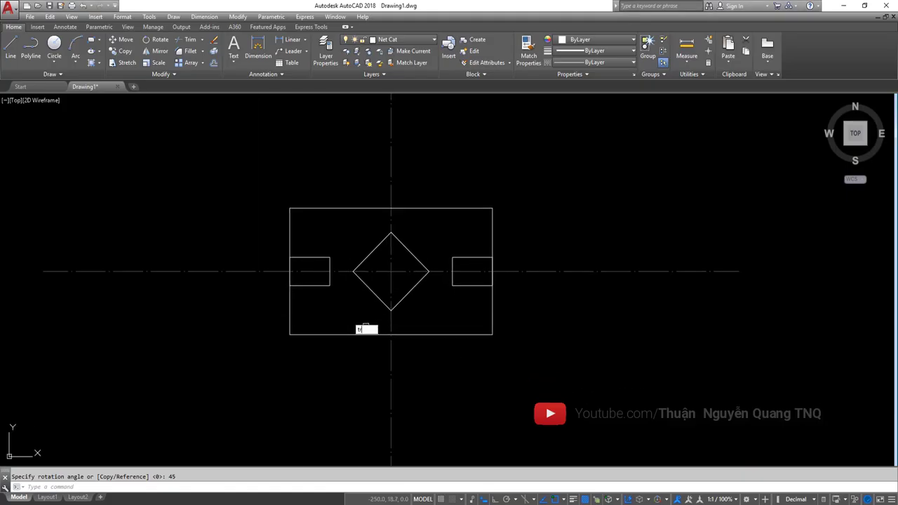
pyautogui.press('Return')
pyautogui.scroll(1, 366, 327)
pyautogui.click(585, 372)
pyautogui.click(276, 185)
pyautogui.scroll(1, 316, 259)
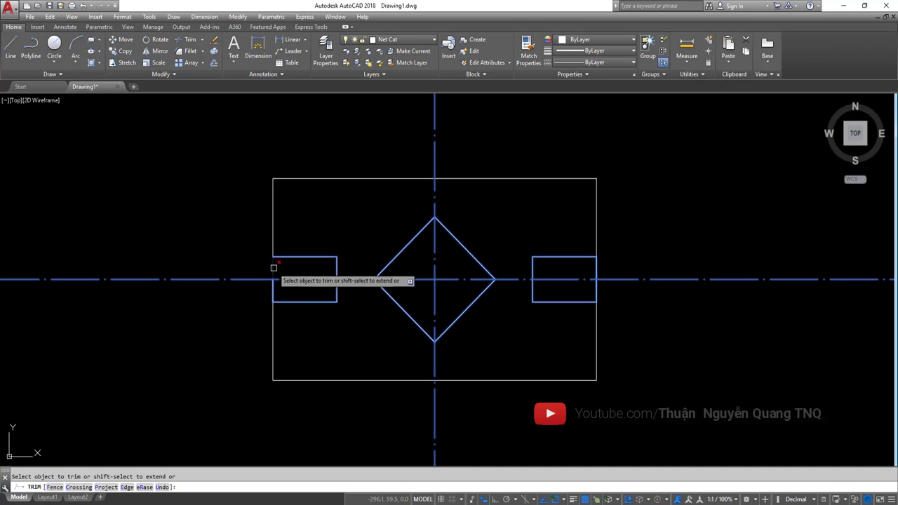
pyautogui.click(272, 281)
pyautogui.scroll(4, 614, 273)
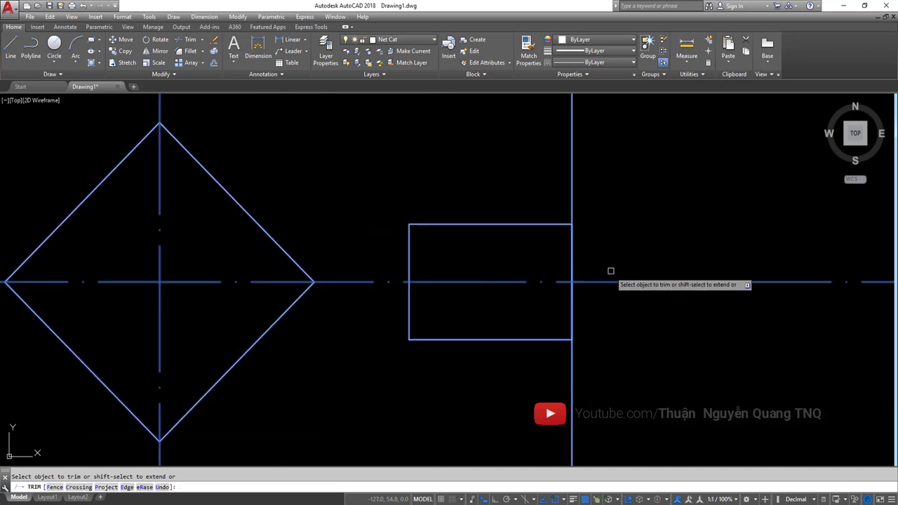
pyautogui.click(572, 266)
pyautogui.scroll(-4, 535, 291)
pyautogui.press('Escape')
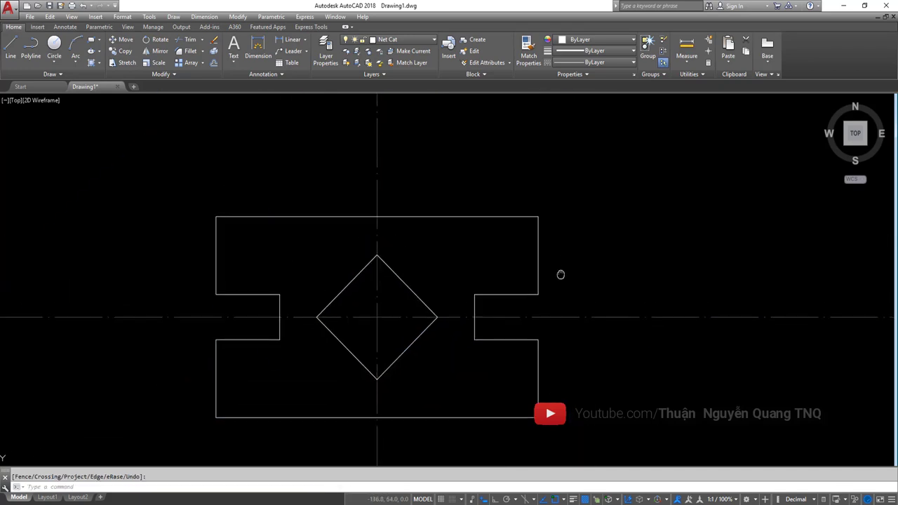
pyautogui.hotkey('alt', 'Tab')
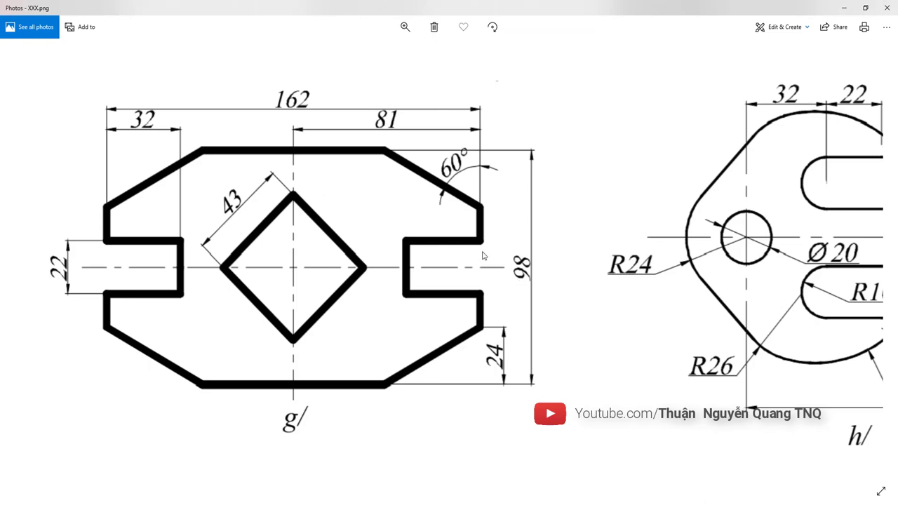
# - Scroll the reference image to check the 60° corner chamfer
pyautogui.scroll(-3, 483, 256)
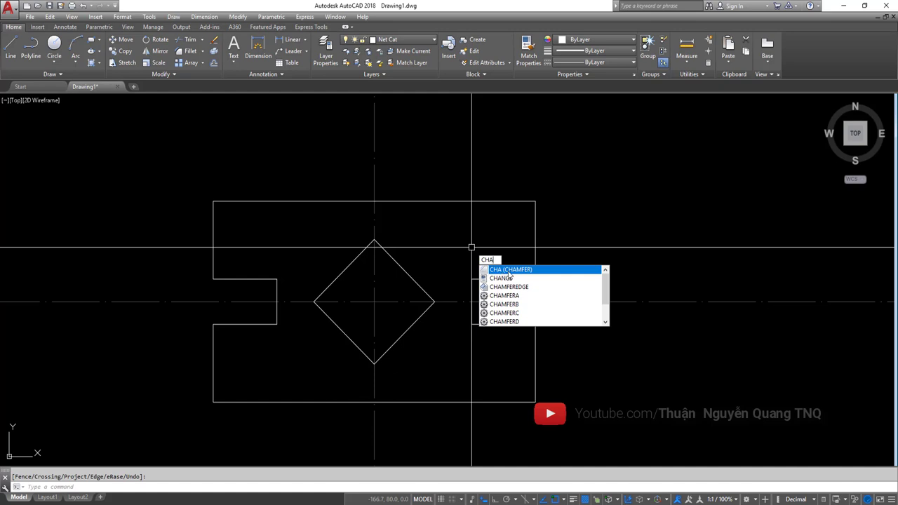
# - Chamfer the top-right corner at length 24 and 60°, picking the right then top edge
pyautogui.press('Return')
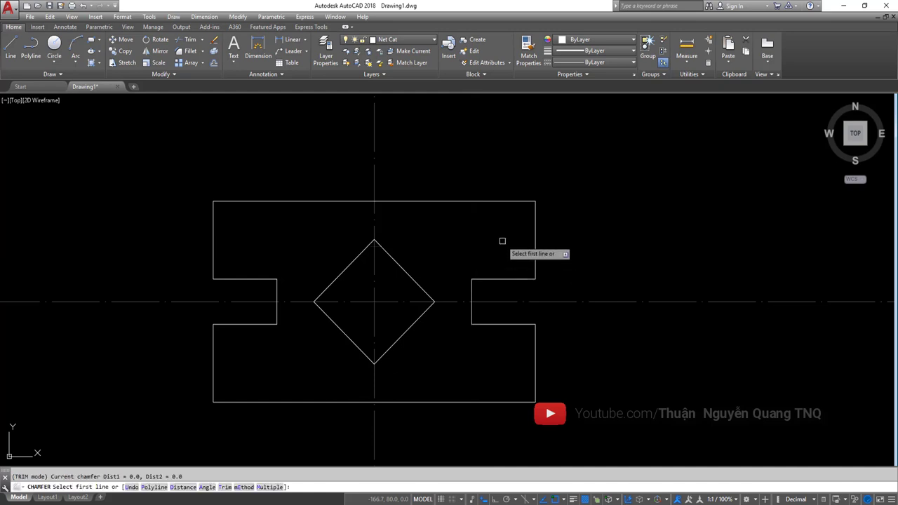
pyautogui.press('Down')
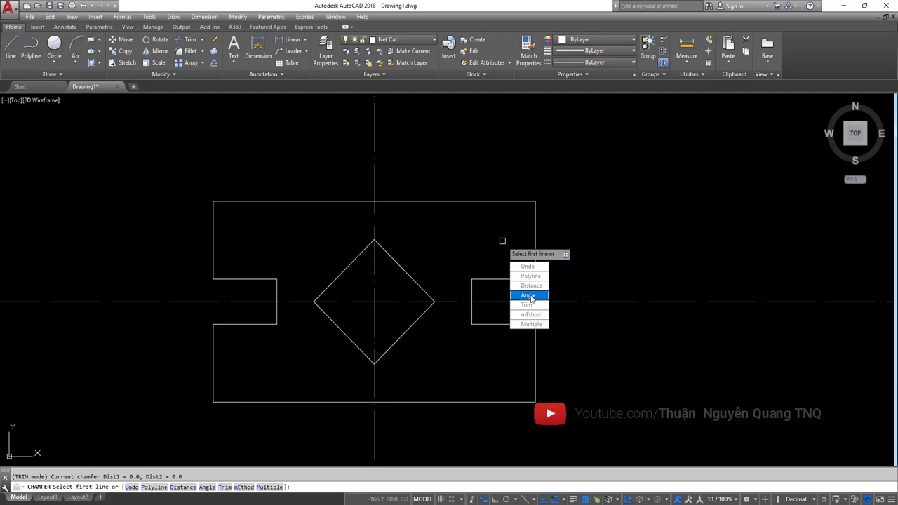
pyautogui.click(529, 295)
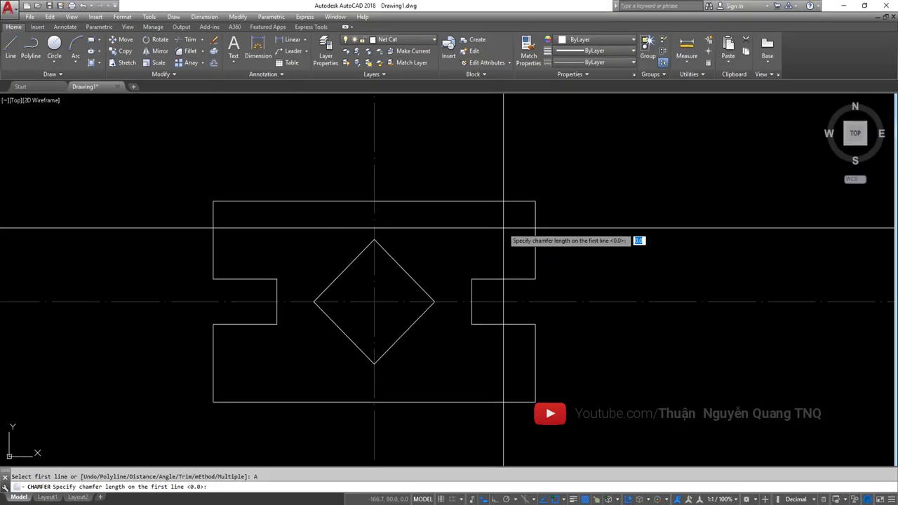
pyautogui.press('Return')
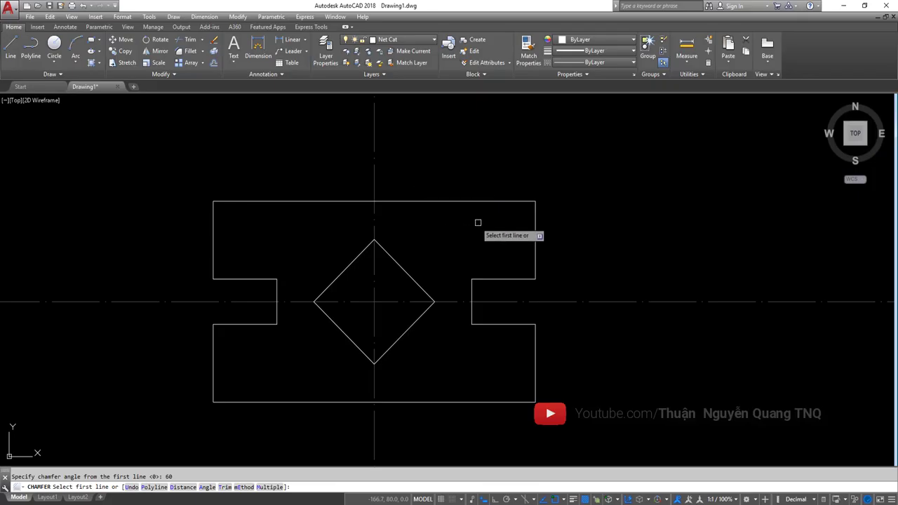
pyautogui.click(533, 221)
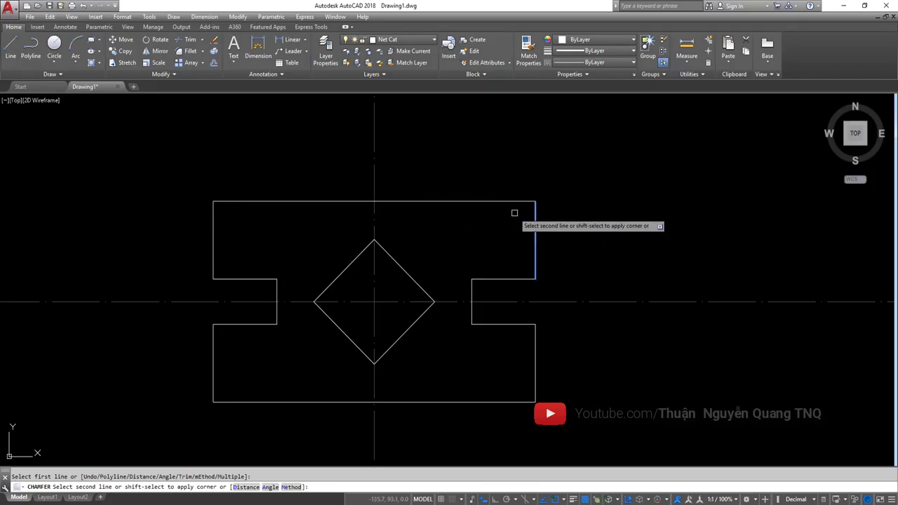
pyautogui.click(511, 202)
pyautogui.scroll(2, 535, 222)
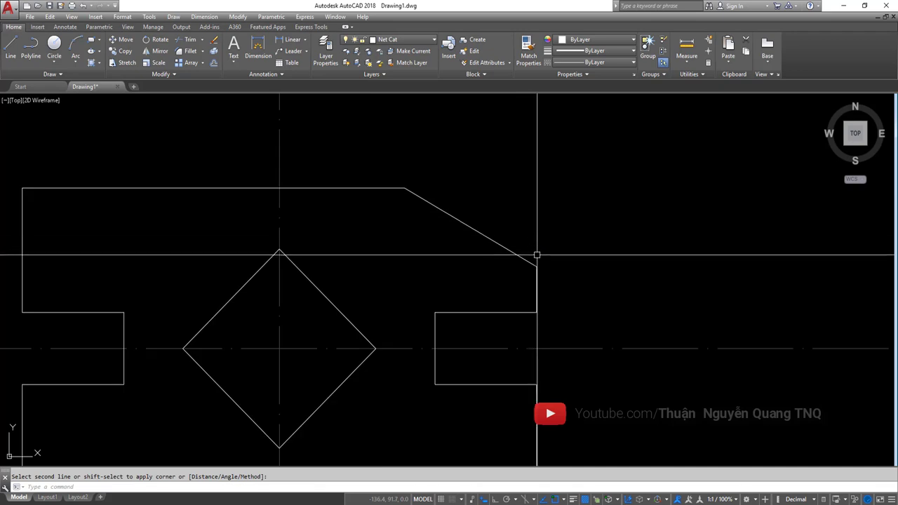
pyautogui.click(534, 261)
pyautogui.press('Escape')
pyautogui.scroll(-1, 507, 175)
# - Add an angular dimension between the chamfer and a vertical line, confirming 60°
pyautogui.scroll(1, 543, 217)
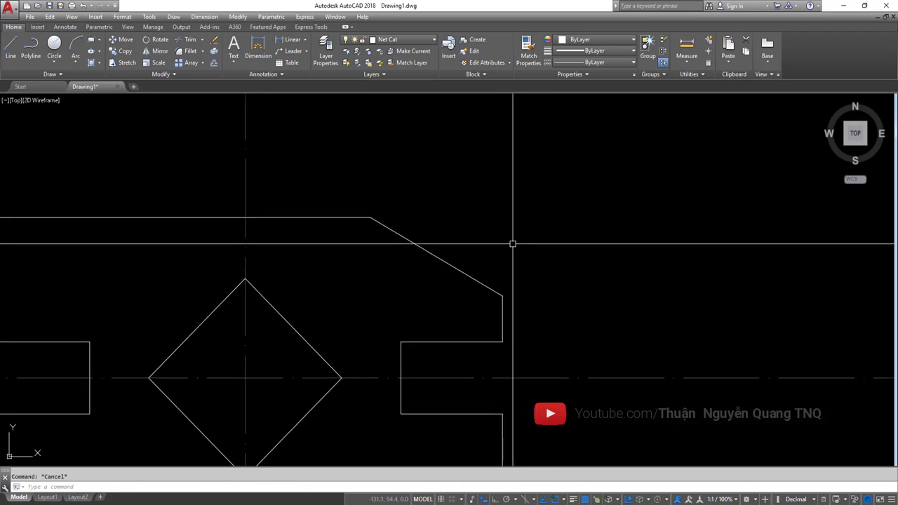
pyautogui.write('l')
pyautogui.press('Return')
pyautogui.click(502, 294)
pyautogui.press('Escape')
pyautogui.scroll(4, 504, 253)
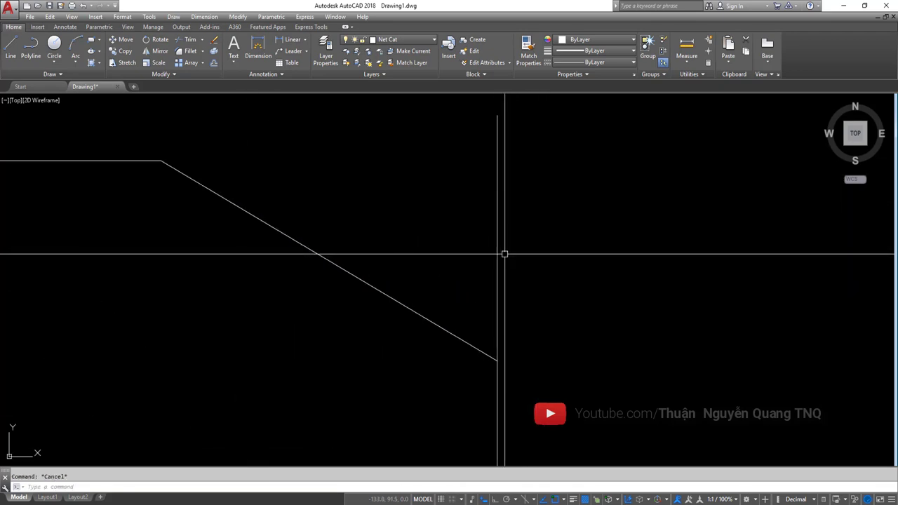
pyautogui.write('d')
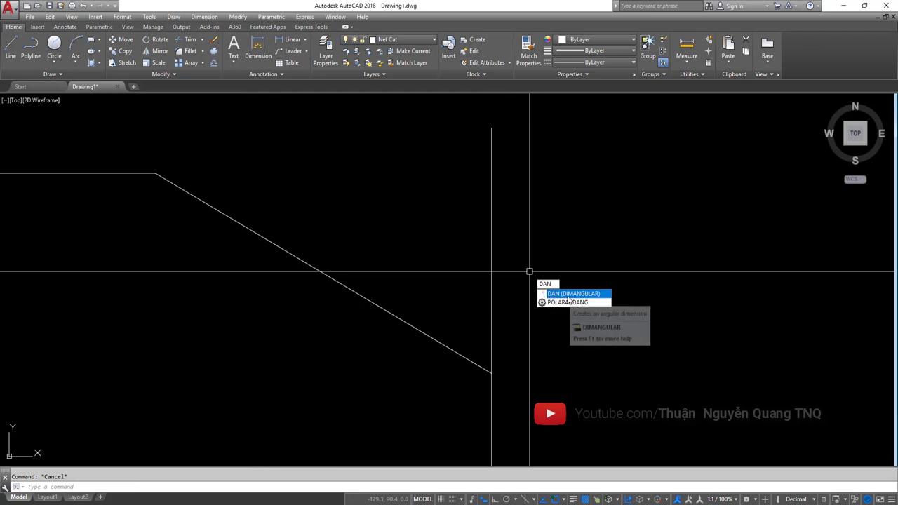
pyautogui.press('Return')
pyautogui.click(464, 357)
pyautogui.click(492, 347)
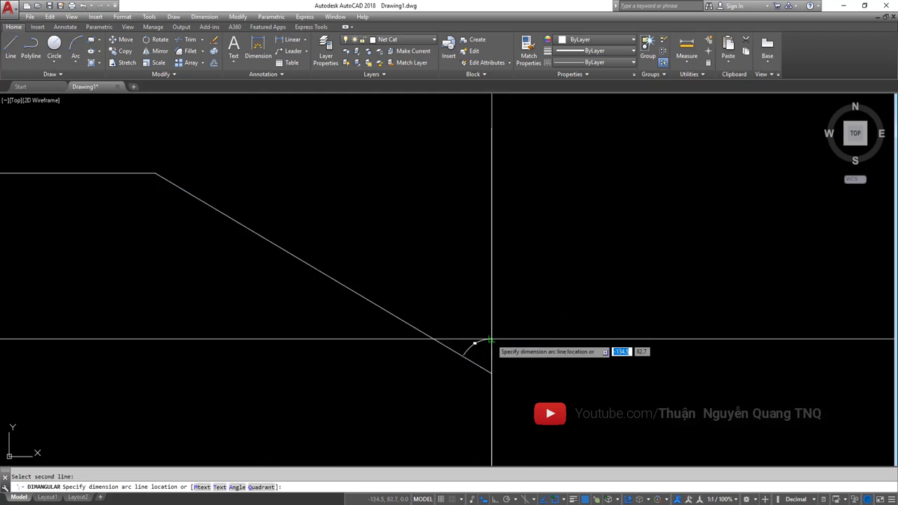
pyautogui.scroll(2, 466, 321)
pyautogui.scroll(2, 473, 343)
pyautogui.click(472, 343)
# - Delete the angle dimension and the vertical construction line
pyautogui.click(454, 315)
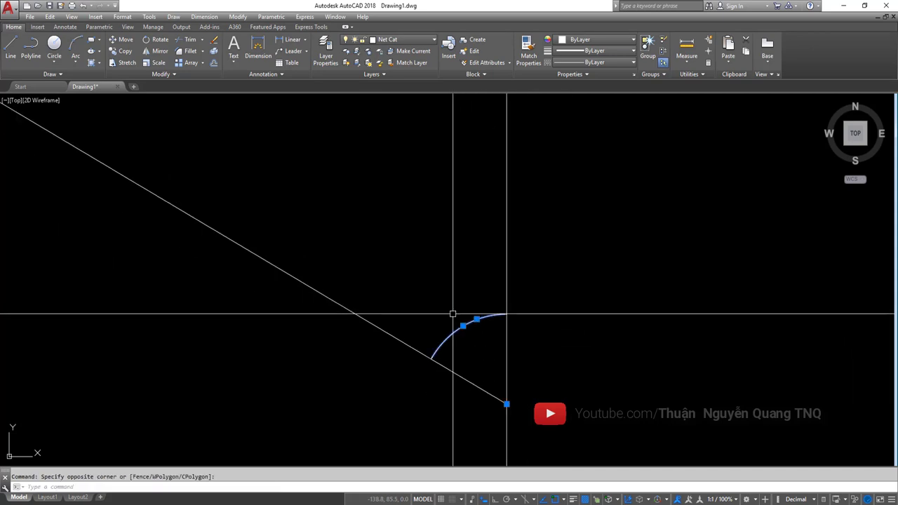
pyautogui.scroll(-2, 476, 301)
pyautogui.click(466, 320)
pyautogui.press('Delete')
pyautogui.scroll(-3, 491, 281)
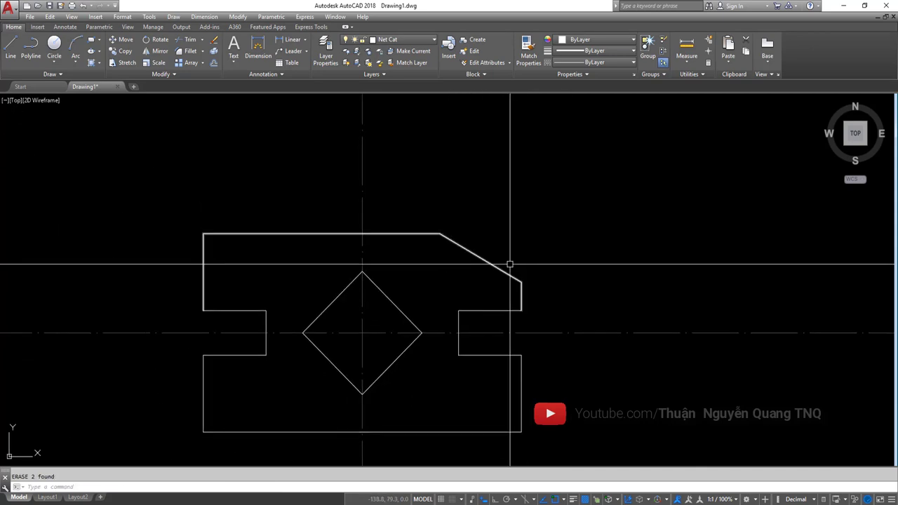
pyautogui.scroll(2, 329, 245)
pyautogui.scroll(-2, 329, 245)
pyautogui.write('cha')
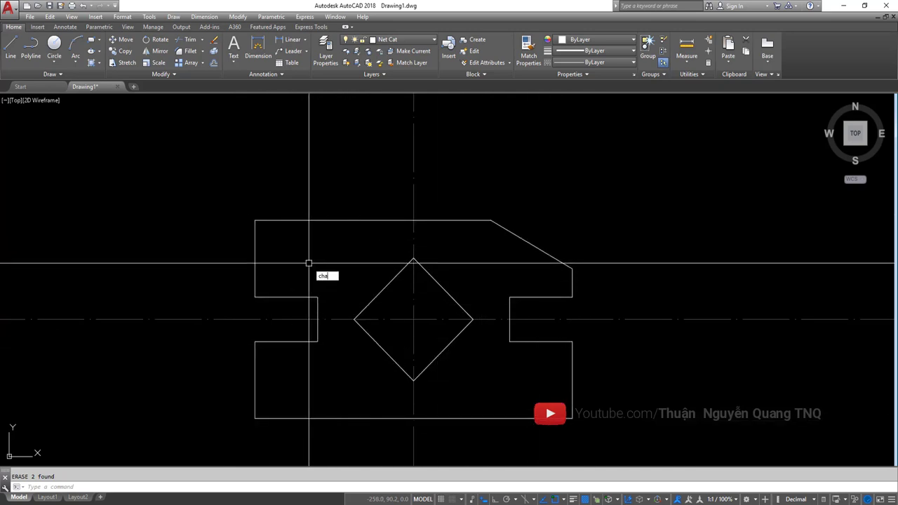
pyautogui.press('Return')
# - Set CHAMFER to the Angle method with length 24 and 60°, in Multiple mode
pyautogui.press('Down')
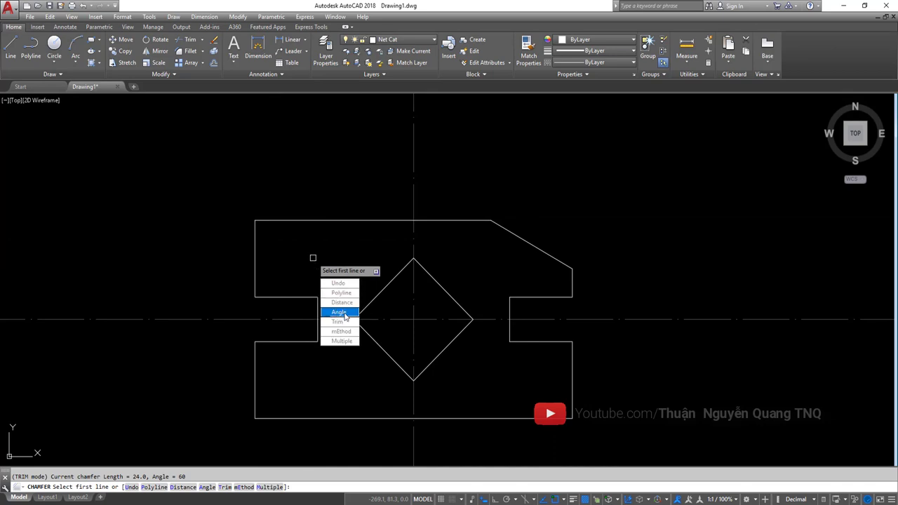
pyautogui.press('Return')
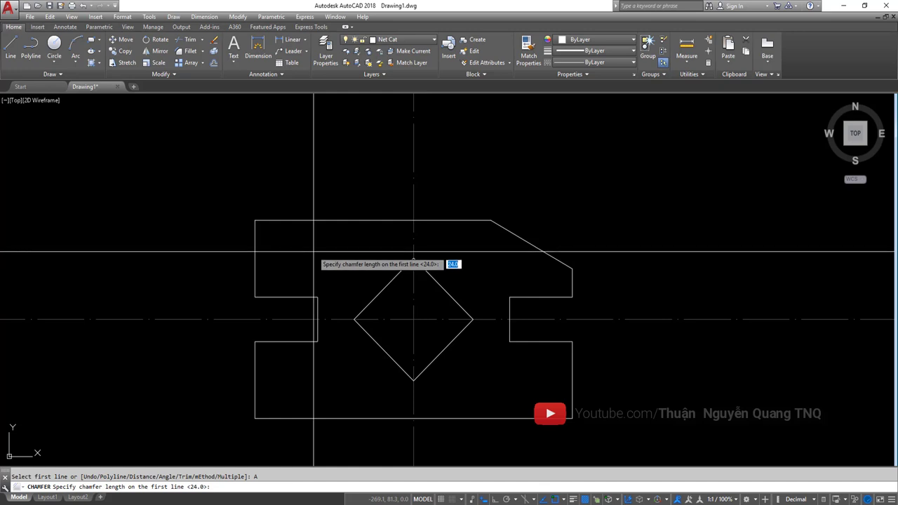
pyautogui.press('Return')
pyautogui.press('Return')
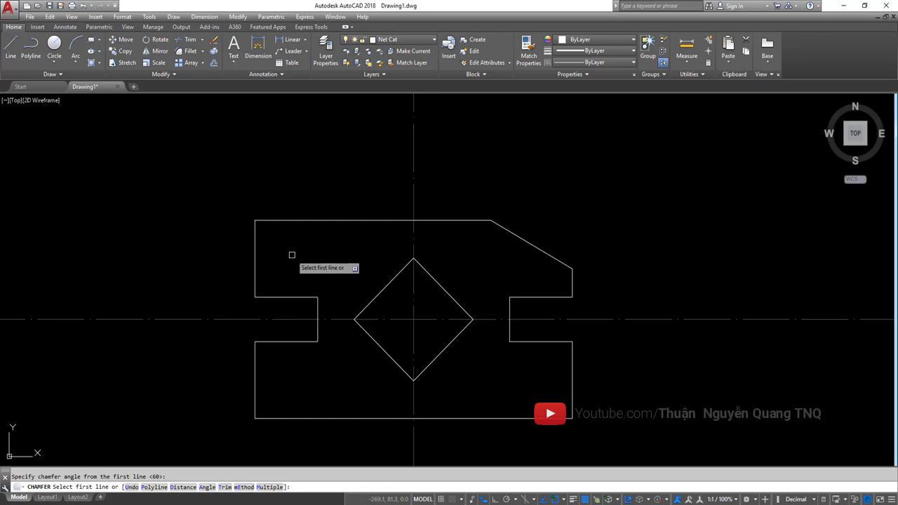
pyautogui.press('Down')
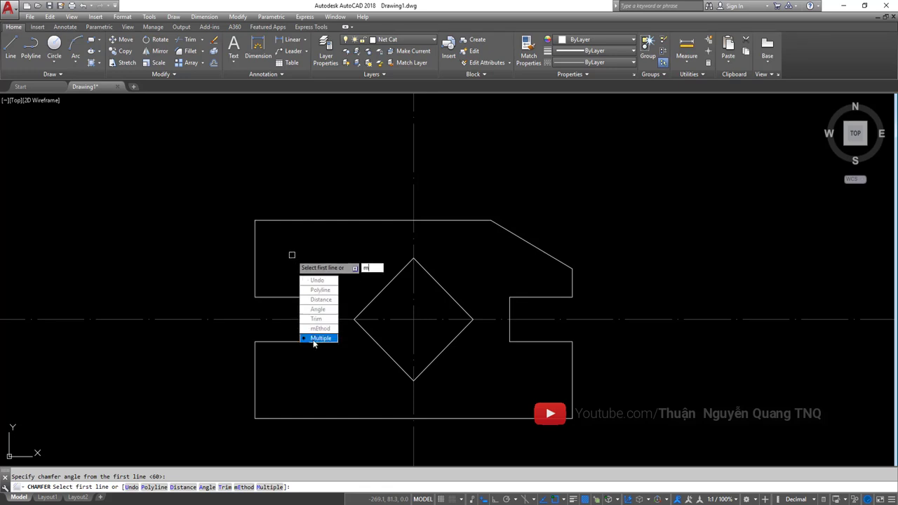
pyautogui.click(313, 340)
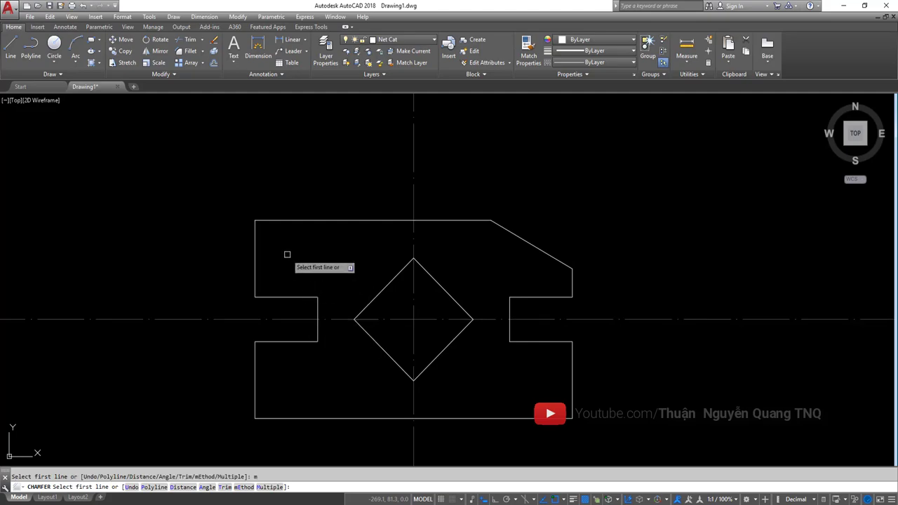
pyautogui.hotkey('alt', 'Tab')
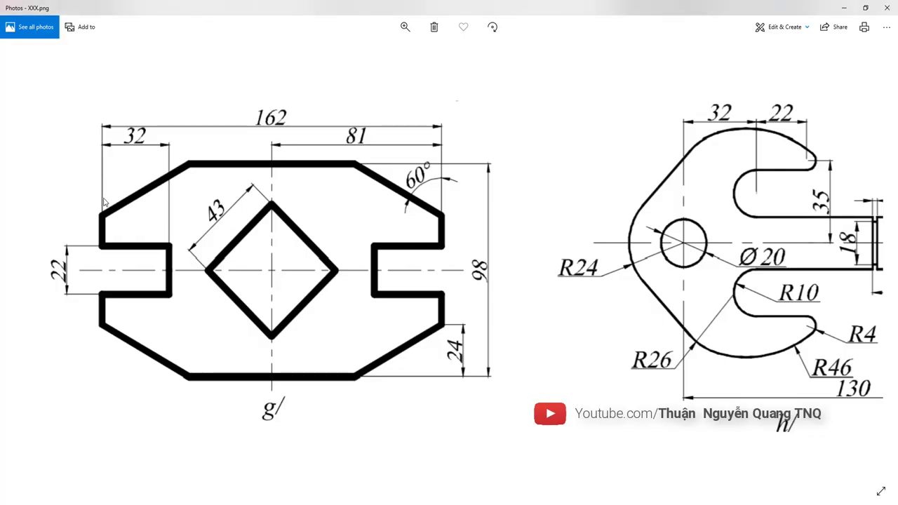
pyautogui.hotkey('alt', 'Tab')
# - Chamfer the top-left, bottom-left and bottom-right corners, then bring up the reference drawing
pyautogui.click(256, 251)
pyautogui.click(281, 221)
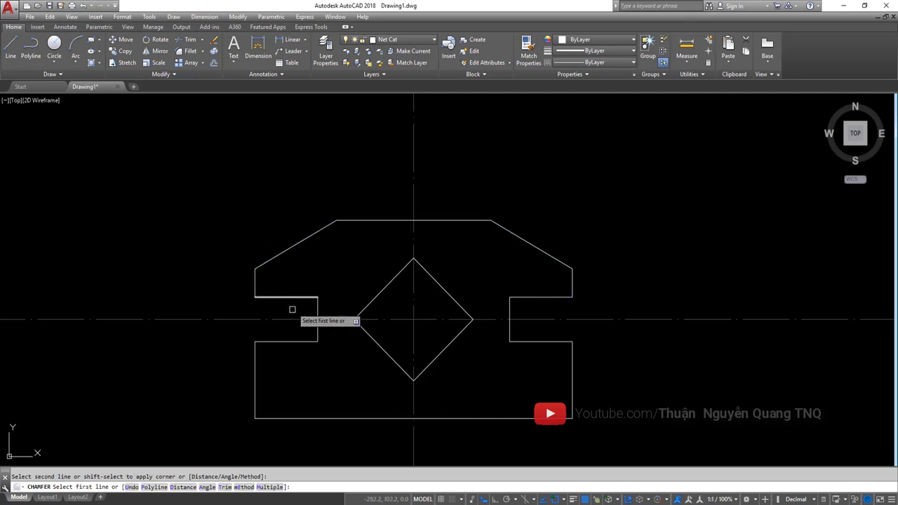
pyautogui.click(255, 391)
pyautogui.click(287, 419)
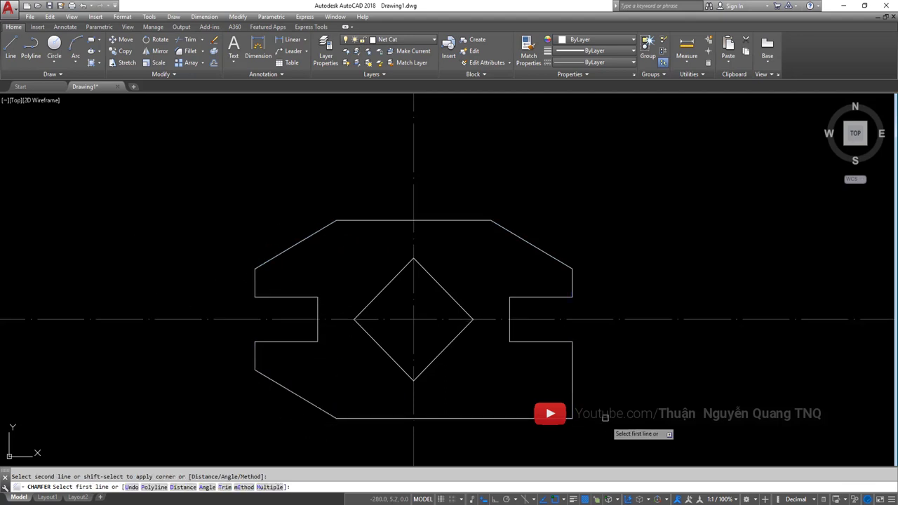
pyautogui.click(574, 388)
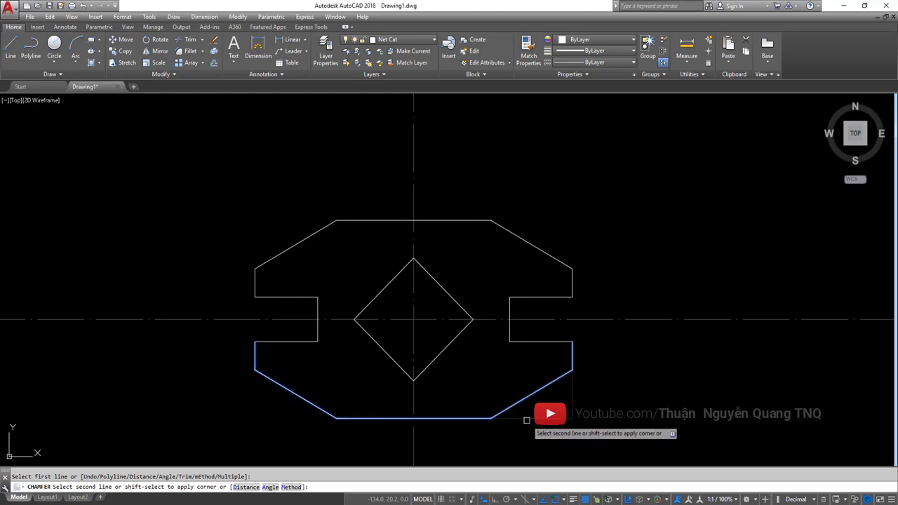
pyautogui.click(526, 419)
pyautogui.scroll(-2, 464, 277)
pyautogui.hotkey('alt', 'Tab')
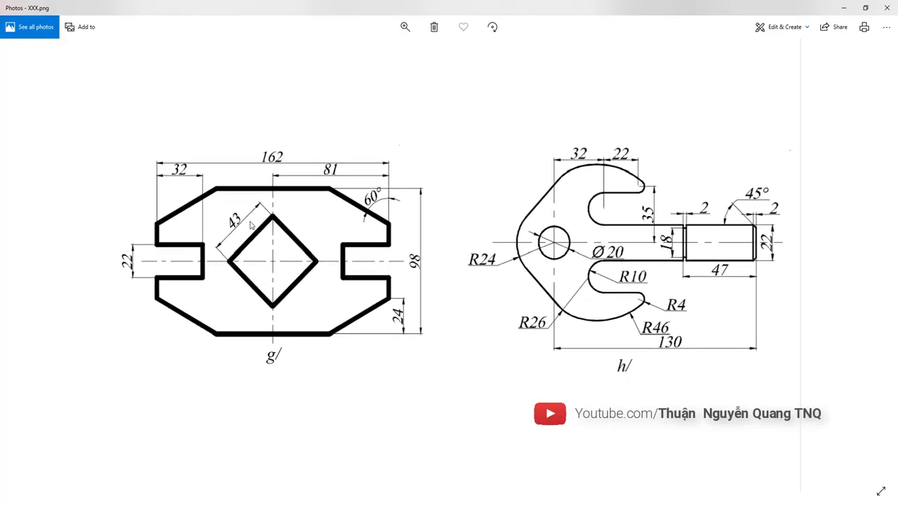
# - End the chamfer command and recentre part g in the view
pyautogui.hotkey('alt', 'Tab')
pyautogui.hotkey('alt', 'Tab')
pyautogui.hotkey('alt', 'Tab')
pyautogui.hotkey('alt', 'Tab')
pyautogui.hotkey('alt', 'Tab')
pyautogui.press('Escape')
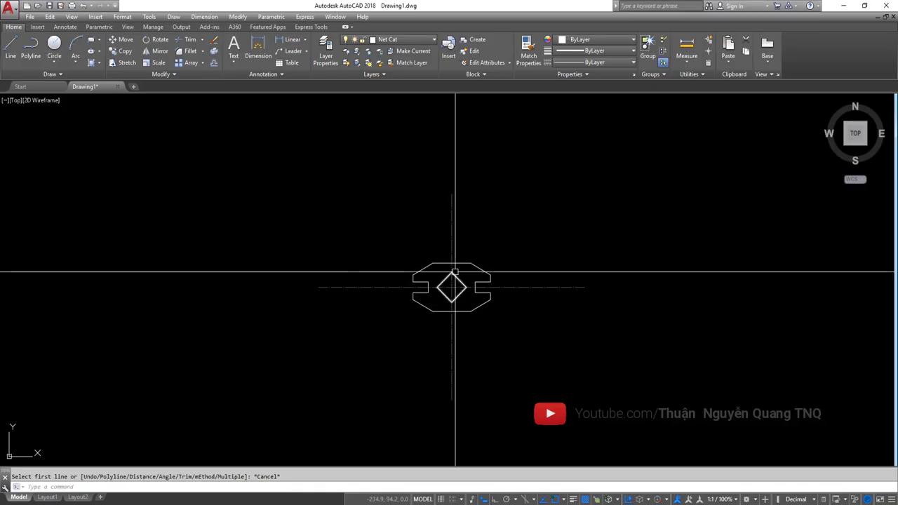
pyautogui.scroll(3, 457, 271)
pyautogui.scroll(2, 465, 271)
pyautogui.moveTo(488, 273); pyautogui.dragTo(433, 276, button='middle')
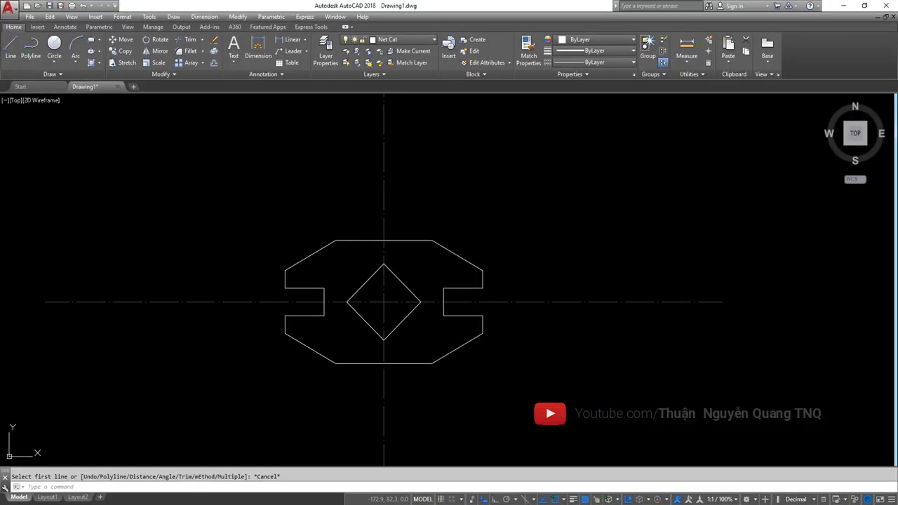
# - Turn on lineweight display so the chamfered outline shows in thick lines
pyautogui.click(574, 500)
pyautogui.scroll(3, 452, 297)
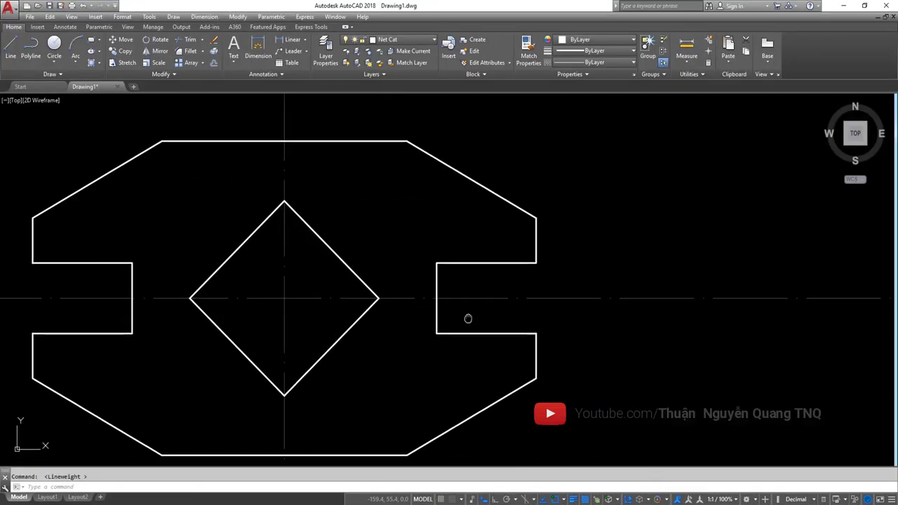
pyautogui.scroll(-2, 501, 306)
pyautogui.moveTo(501, 306); pyautogui.dragTo(411, 315, button='middle')
pyautogui.hotkey('alt', 'Tab')
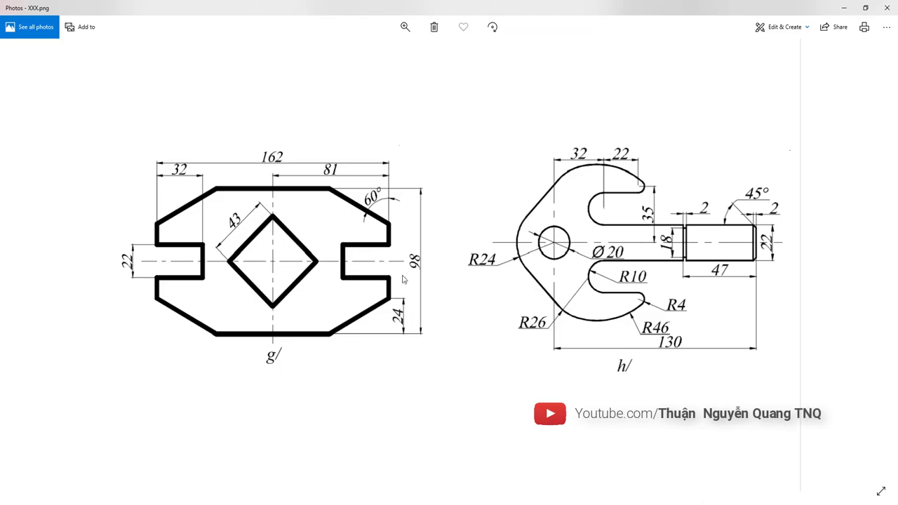
pyautogui.hotkey('alt', 'Tab')
pyautogui.scroll(-4, 435, 291)
# - Stretch the horizontal centre line's right end and the vertical centre line's bottom end shorter
pyautogui.click(522, 290)
pyautogui.click(517, 238)
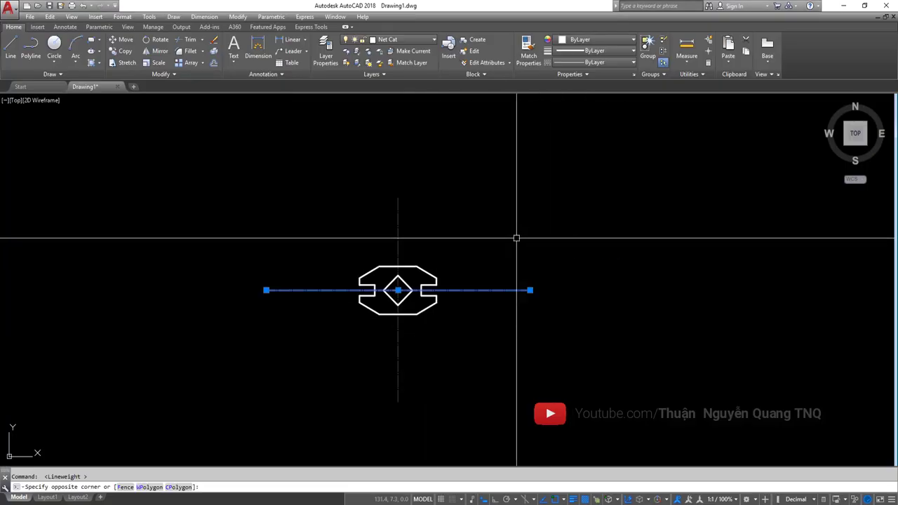
pyautogui.click(518, 260)
pyautogui.write('s')
pyautogui.press('Return')
pyautogui.click(518, 247)
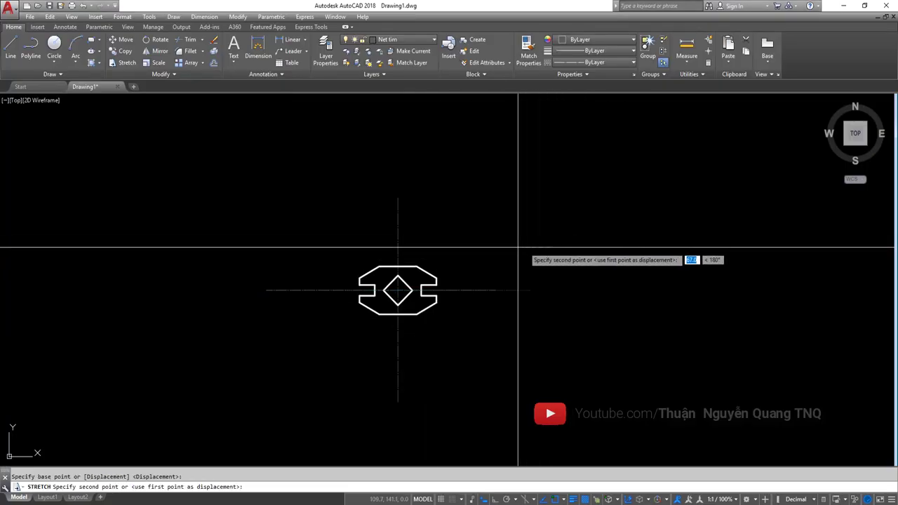
pyautogui.press('F8')
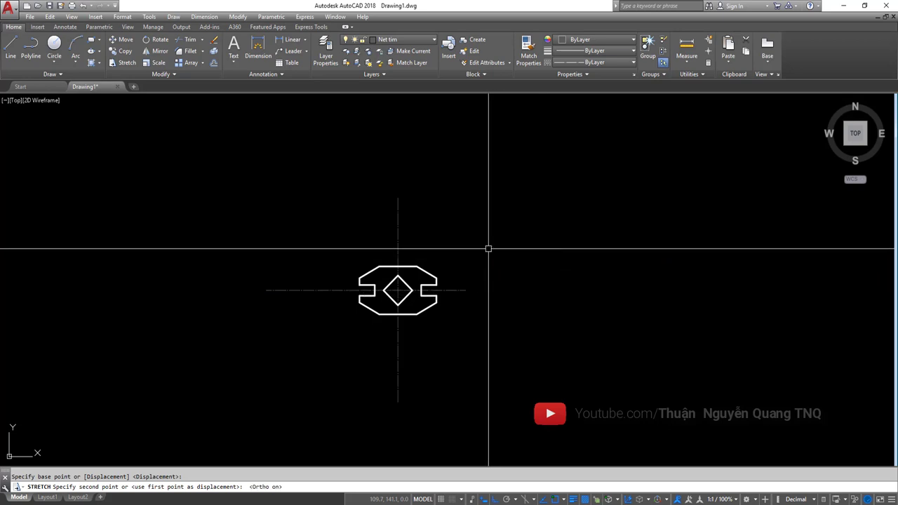
pyautogui.click(489, 248)
pyautogui.press('Return')
pyautogui.click(439, 420)
pyautogui.click(396, 406)
pyautogui.press('Return')
pyautogui.click(468, 414)
pyautogui.click(449, 330)
pyautogui.press('Return')
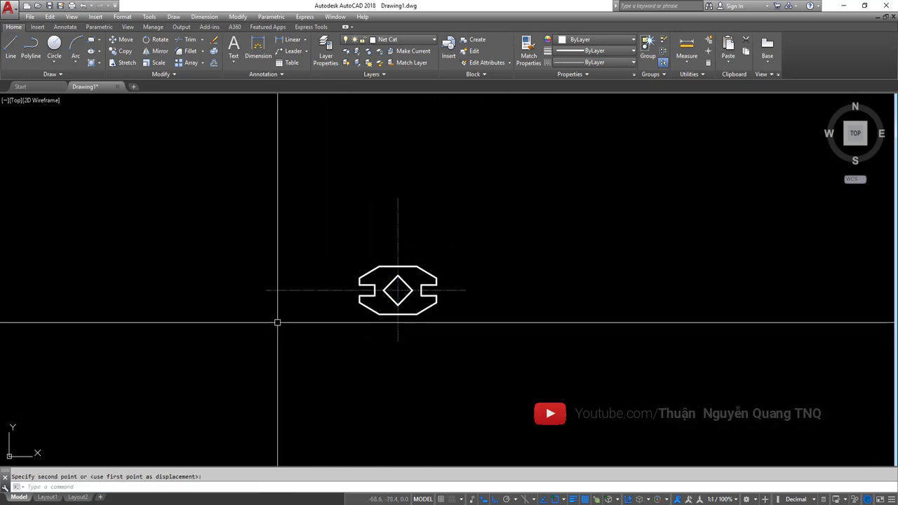
# - Shorten the horizontal centre line's left end and the vertical line's top, then check the reference
pyautogui.click(275, 321)
pyautogui.click(241, 233)
pyautogui.press('Return')
pyautogui.click(246, 224)
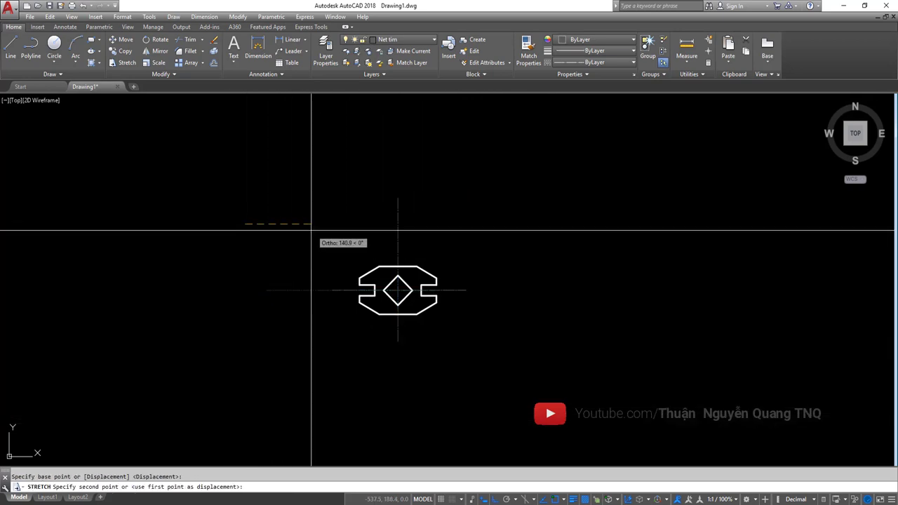
pyautogui.click(308, 229)
pyautogui.press('Return')
pyautogui.click(421, 201)
pyautogui.click(382, 186)
pyautogui.press('Return')
pyautogui.click(422, 172)
pyautogui.click(427, 217)
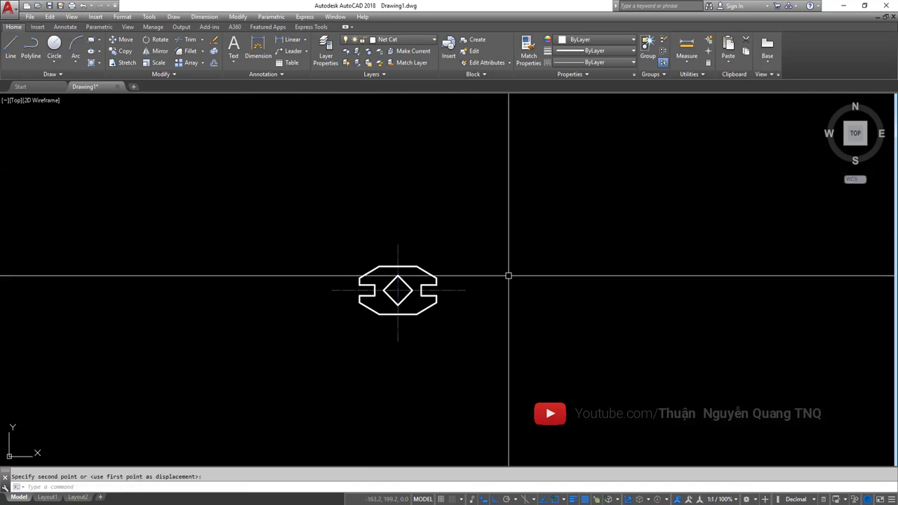
pyautogui.scroll(3, 508, 275)
pyautogui.hotkey('alt', 'Tab')
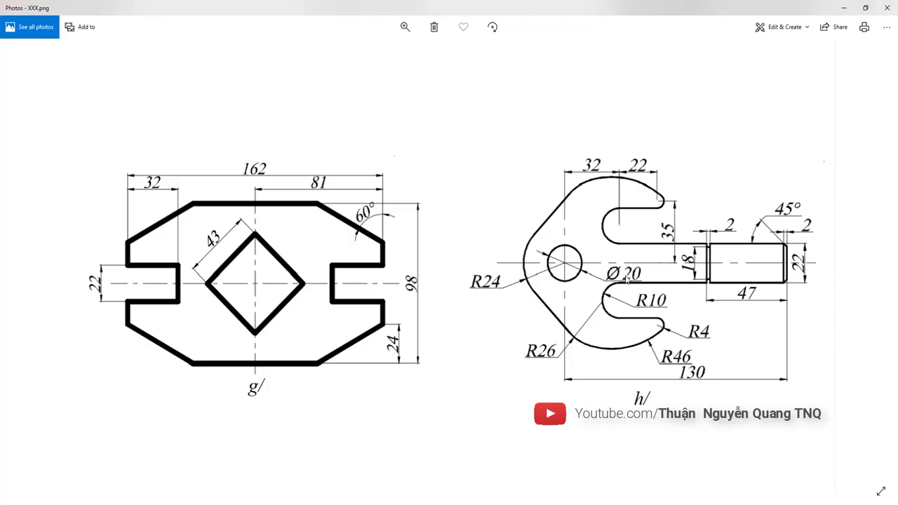
pyautogui.scroll(2, 650, 288)
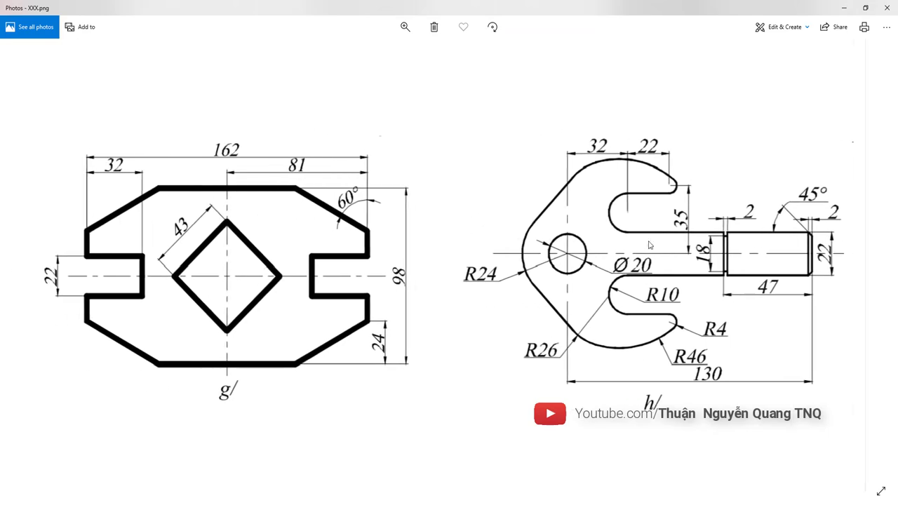
pyautogui.hotkey('alt', 'Tab')
# - Turn lineweight display off and make Net tim the current layer
pyautogui.moveTo(561, 297); pyautogui.dragTo(401, 310, button='middle')
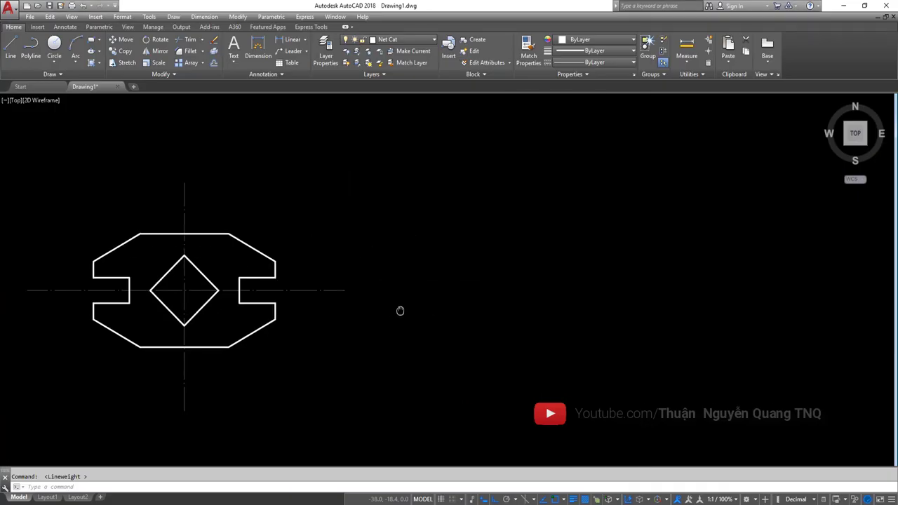
pyautogui.click(574, 499)
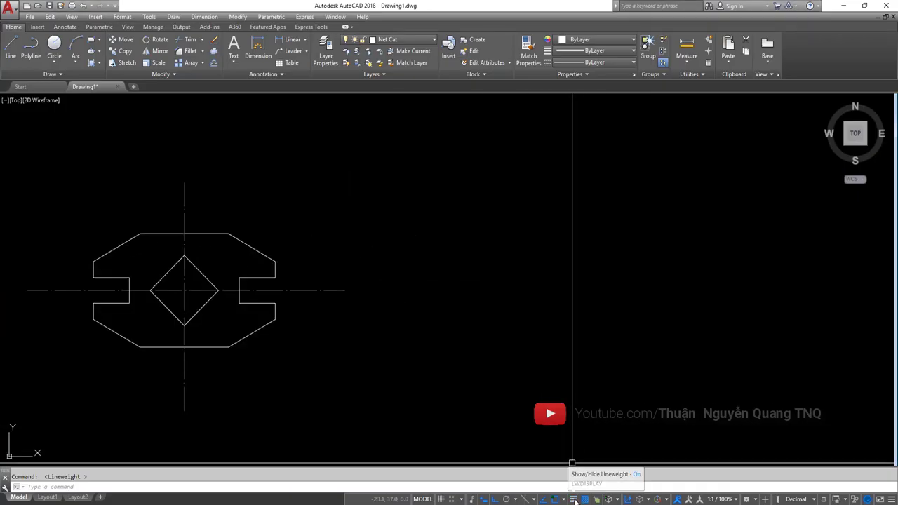
pyautogui.click(403, 39)
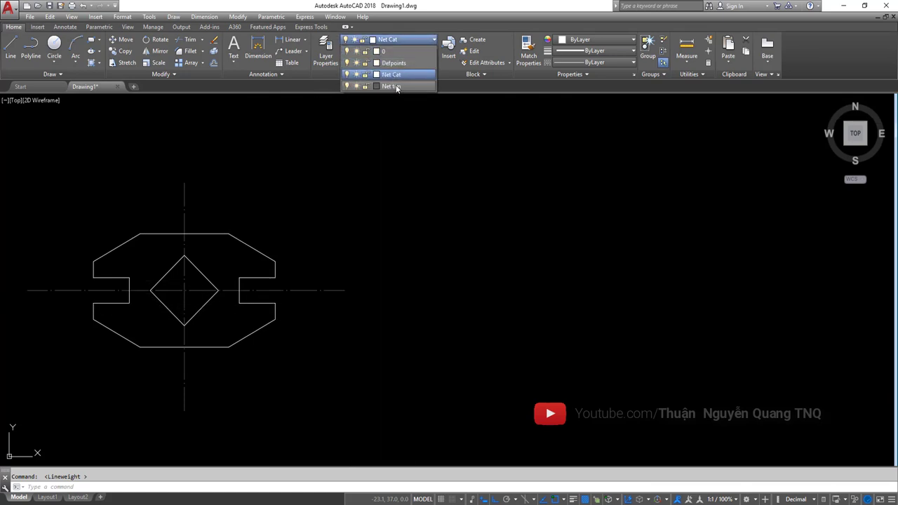
pyautogui.click(397, 87)
# - Draw part h's horizontal centre line to the right of part g
pyautogui.moveTo(606, 276); pyautogui.dragTo(559, 281, button='middle')
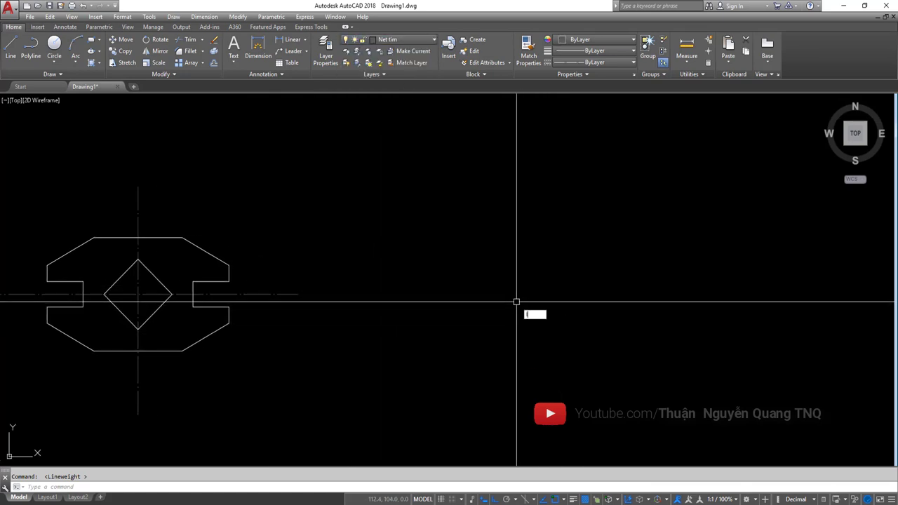
pyautogui.press('Return')
pyautogui.click(413, 292)
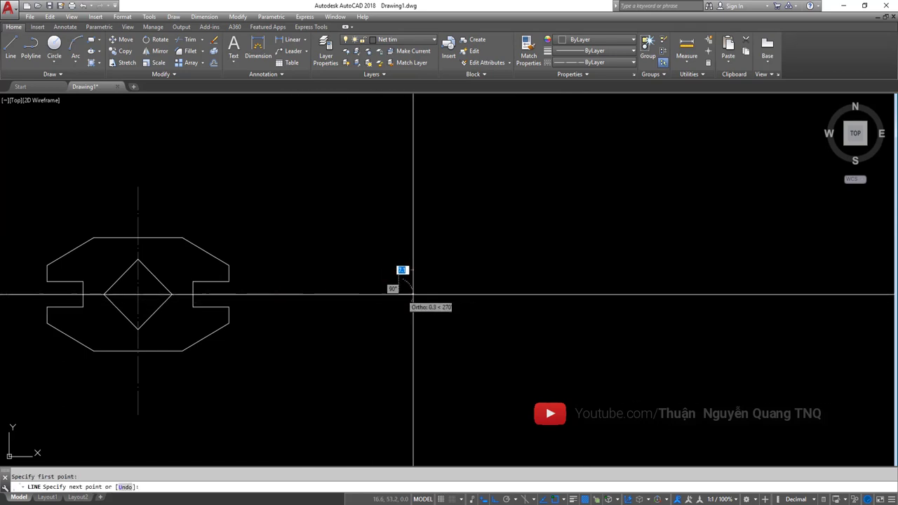
pyautogui.click(783, 293)
pyautogui.press('Escape')
pyautogui.scroll(-3, 437, 320)
pyautogui.hotkey('alt', 'Tab')
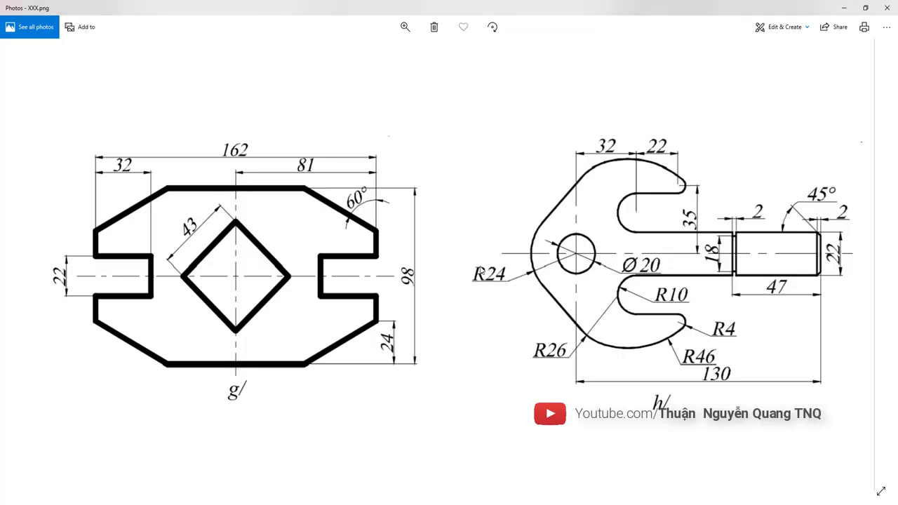
pyautogui.hotkey('alt', 'Tab')
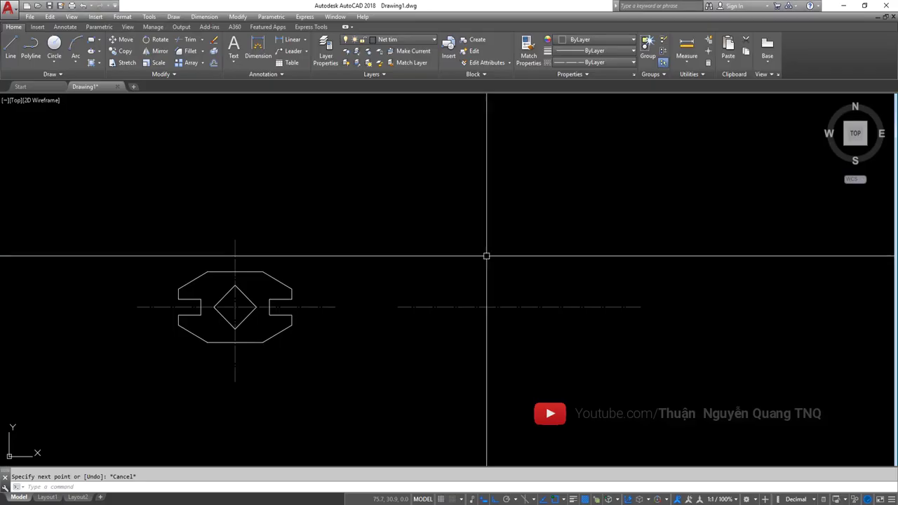
# - Draw part h's vertical centre line and select it for moving with M
pyautogui.press('Return')
pyautogui.click(429, 372)
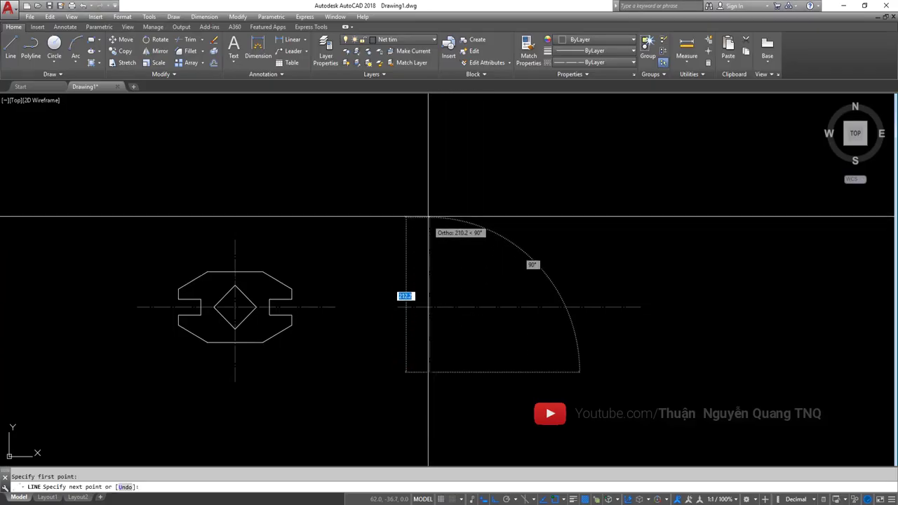
pyautogui.click(430, 210)
pyautogui.press('Escape')
pyautogui.click(442, 234)
pyautogui.write('m')
pyautogui.press('Return')
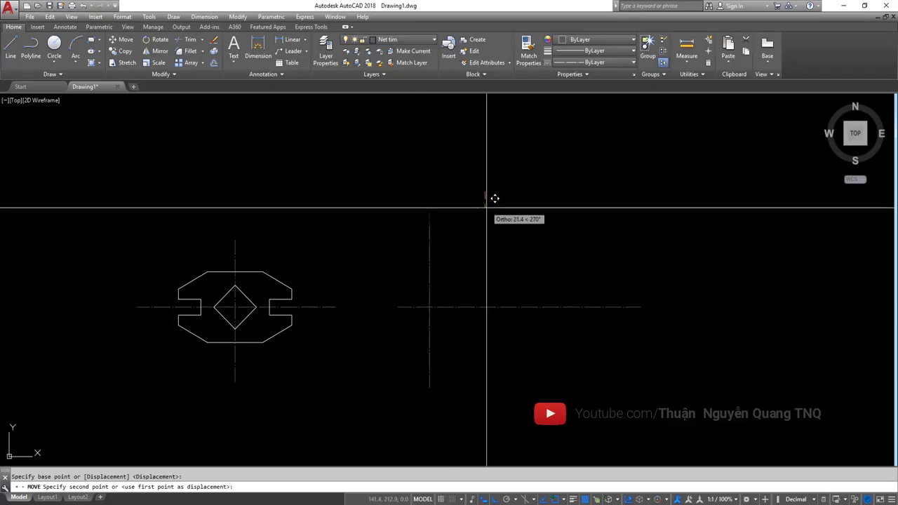
pyautogui.hotkey('alt', 'Tab')
# - Start a circle at the centre-line intersection, then cancel it because the layer is wrong
pyautogui.scroll(2, 627, 266)
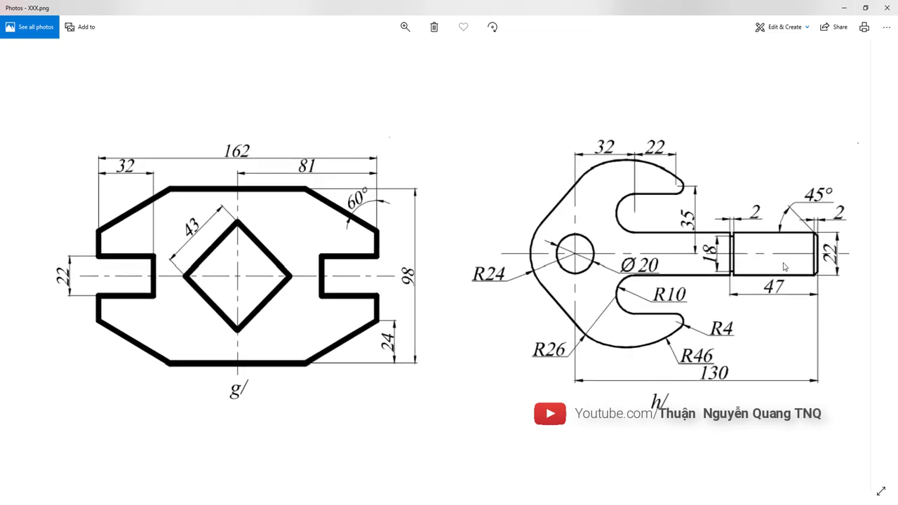
pyautogui.scroll(2, 562, 256)
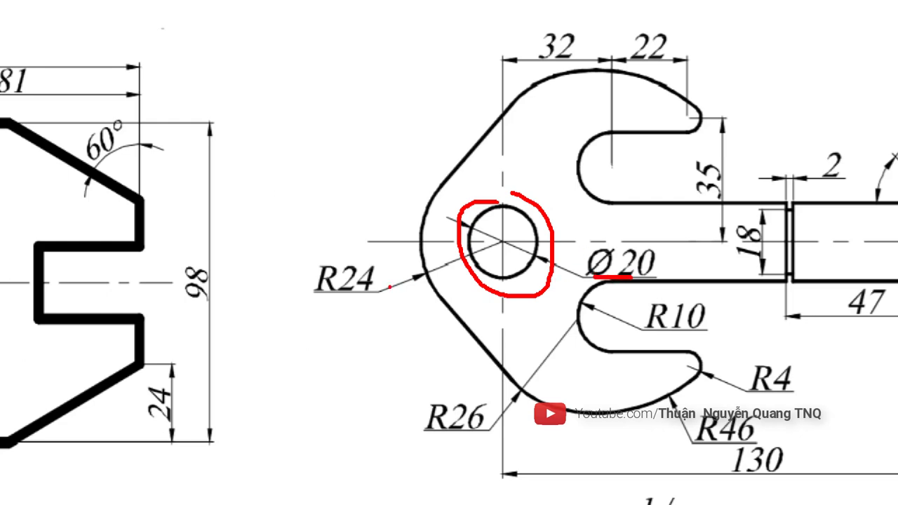
pyautogui.scroll(-3, 449, 253)
pyautogui.hotkey('alt', 'Tab')
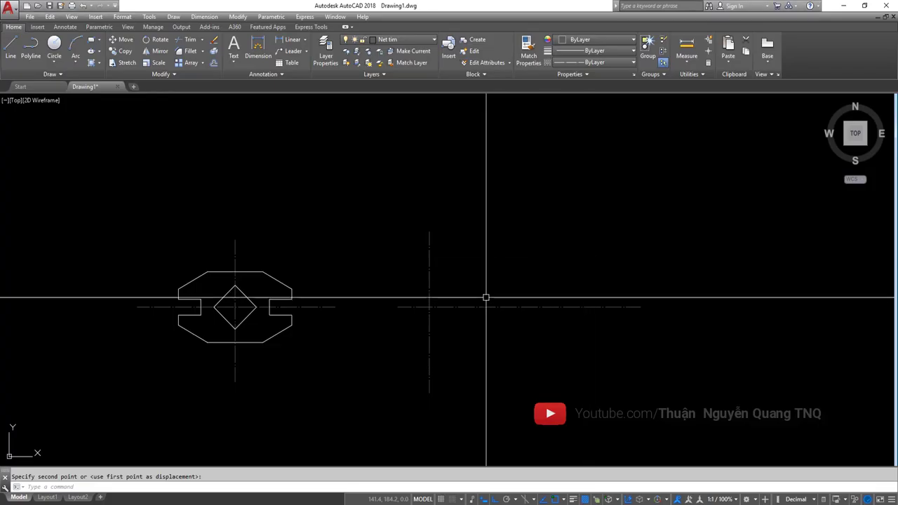
pyautogui.scroll(2, 449, 296)
pyautogui.scroll(2, 326, 309)
pyautogui.press('Return')
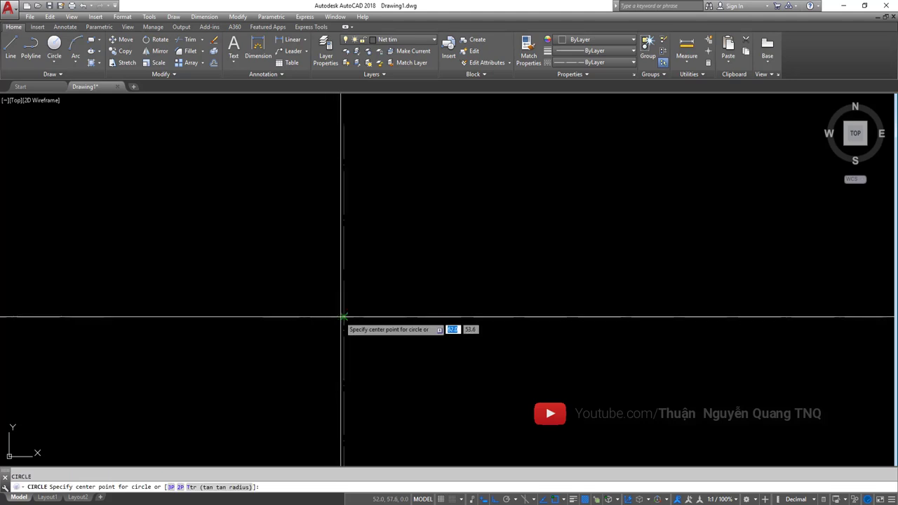
pyautogui.click(344, 317)
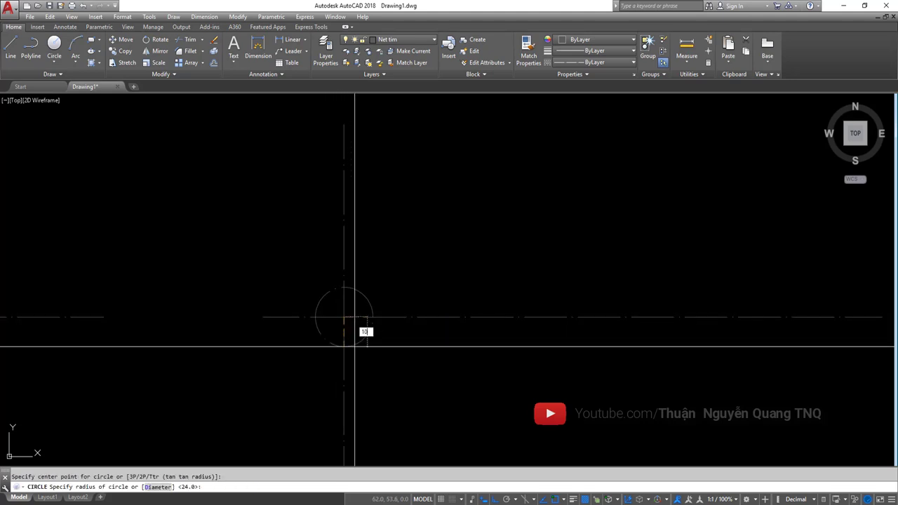
pyautogui.press('Escape')
# - Make Net Cat current and draw radius 10 and radius 24 circles at the intersection
pyautogui.click(403, 40)
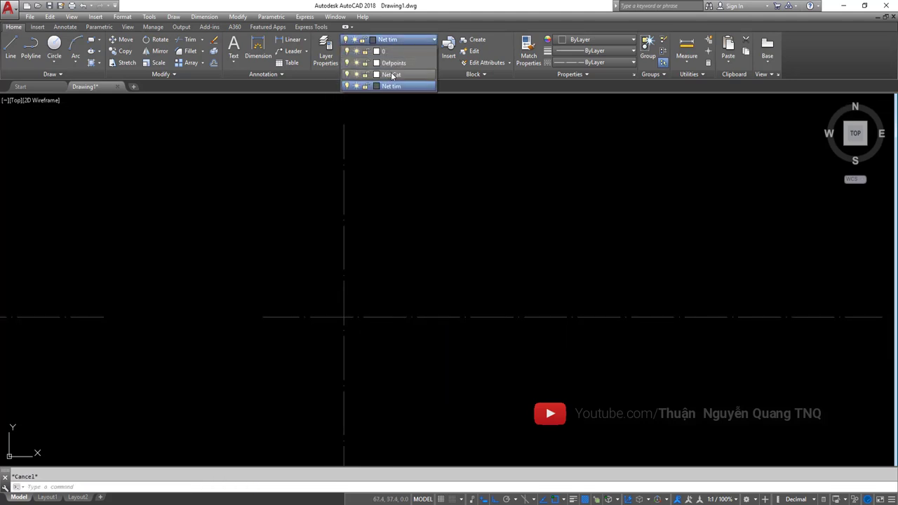
pyautogui.click(393, 75)
pyautogui.write('c')
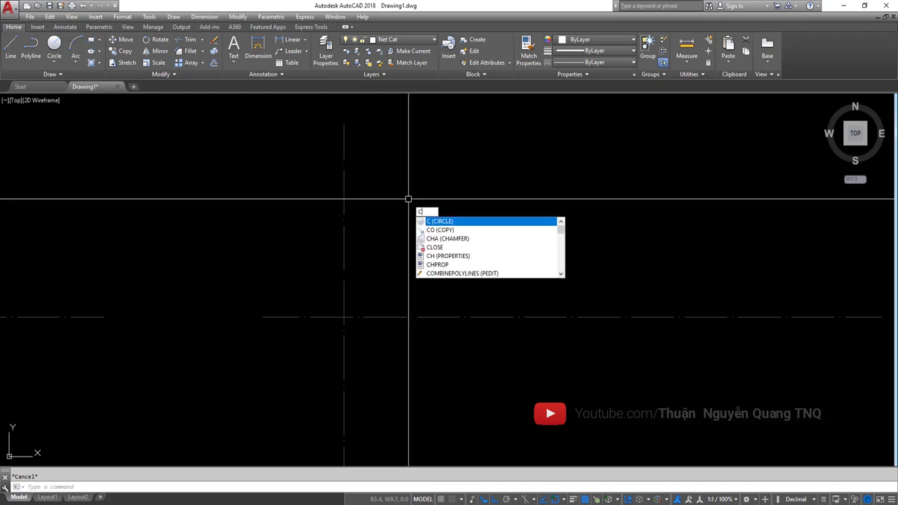
pyautogui.press('Return')
pyautogui.click(344, 317)
pyautogui.write('10')
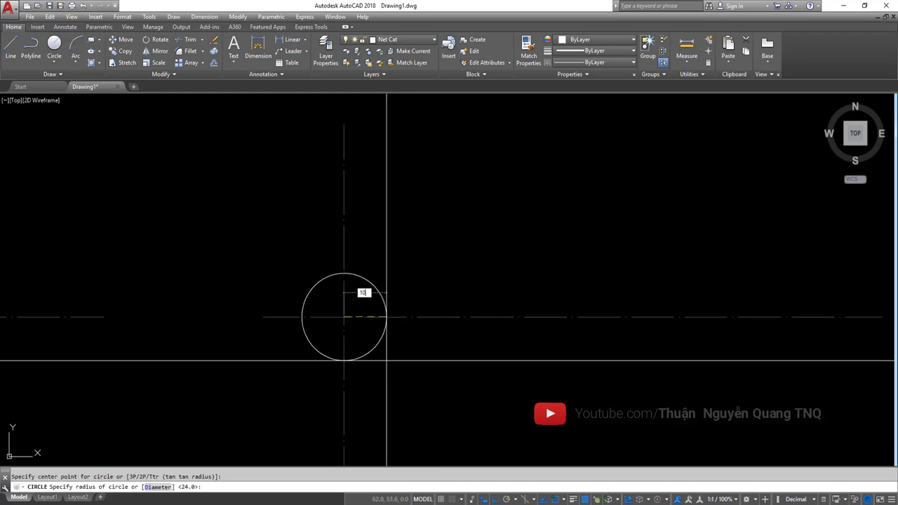
pyautogui.press('Return')
pyautogui.press('Return')
pyautogui.click(344, 317)
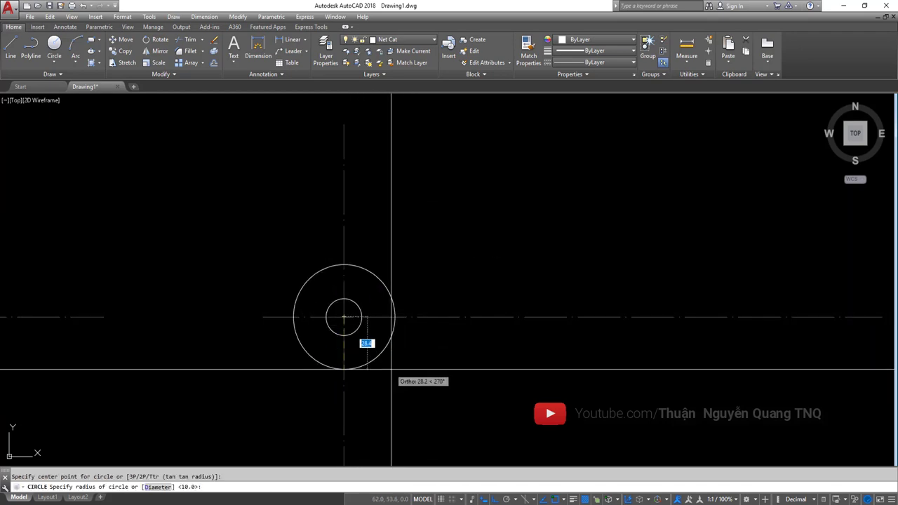
pyautogui.press('Return')
pyautogui.scroll(-3, 409, 316)
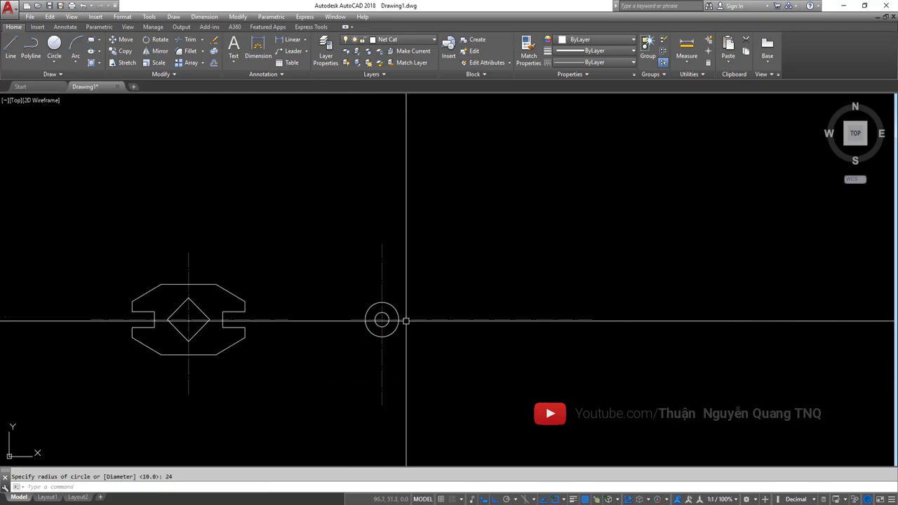
pyautogui.hotkey('alt', 'Tab')
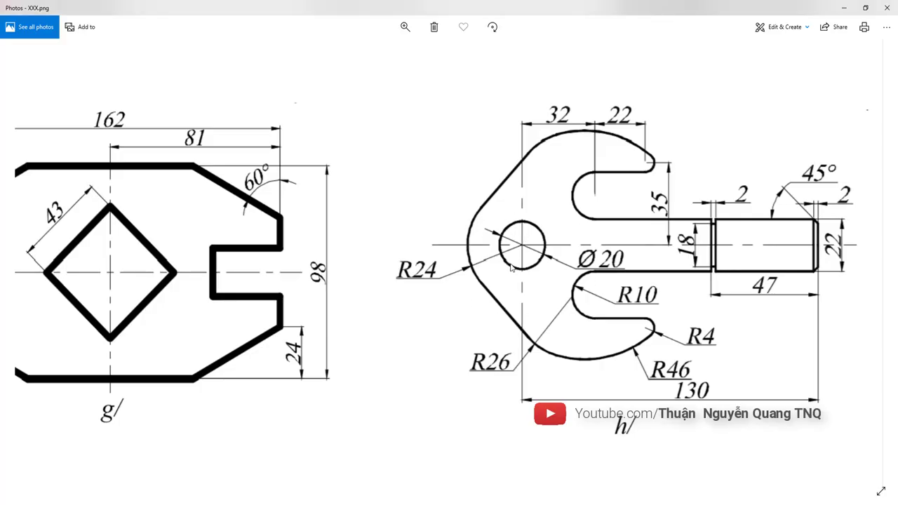
# - Zoom around the reference sheet to read part h's dimensions
pyautogui.scroll(-2, 510, 268)
pyautogui.scroll(2, 613, 423)
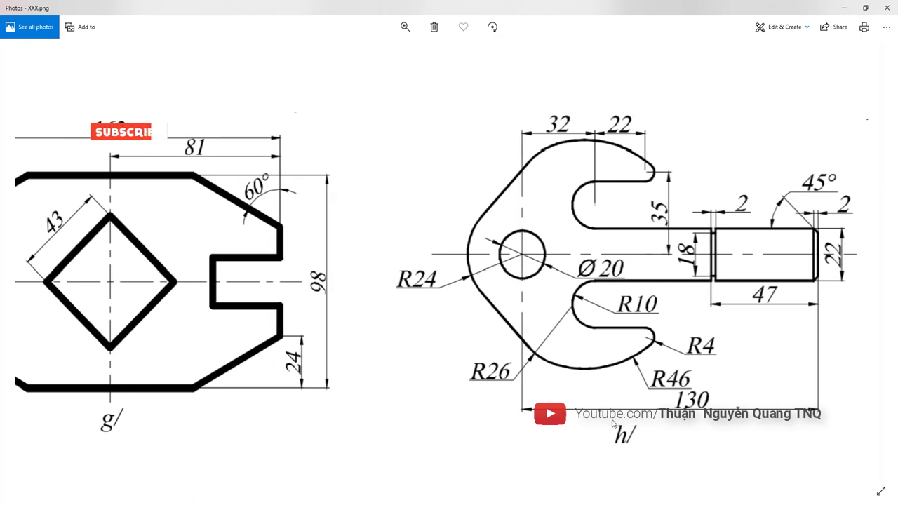
pyautogui.scroll(2, 712, 405)
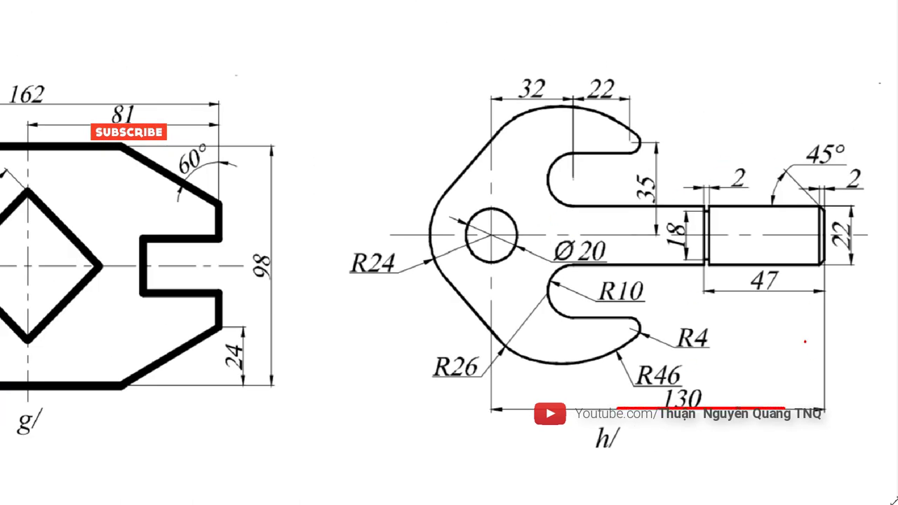
pyautogui.scroll(-2, 712, 405)
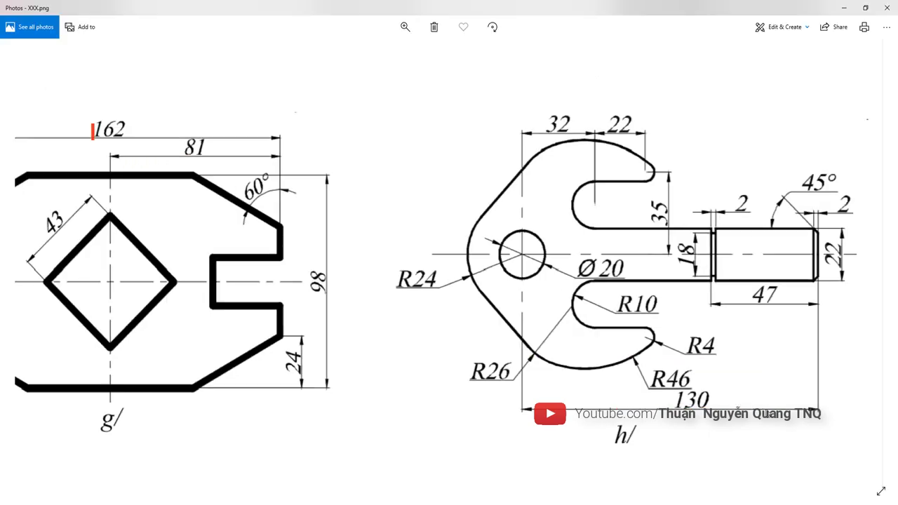
pyautogui.hotkey('alt', 'Tab')
# - Offset the hole's vertical centreline 130 units to the right
pyautogui.write('o')
pyautogui.press('Return')
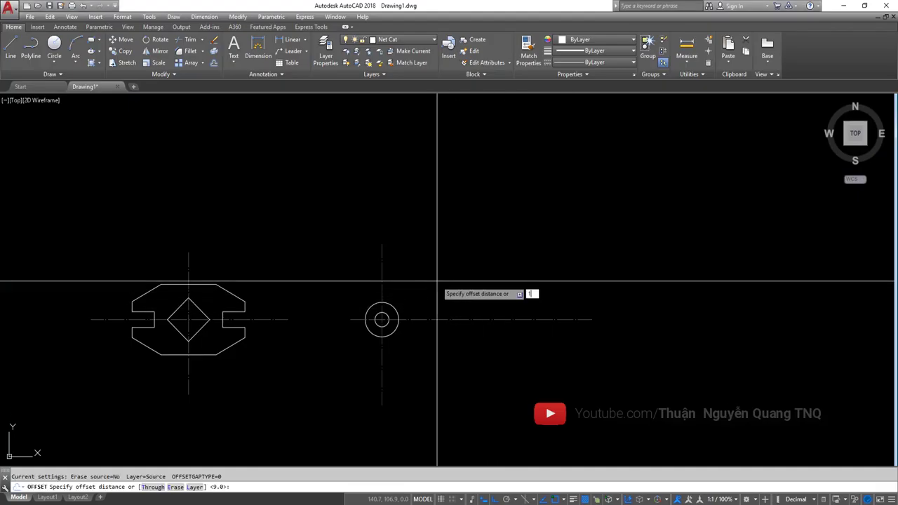
pyautogui.press('Return')
pyautogui.click(382, 268)
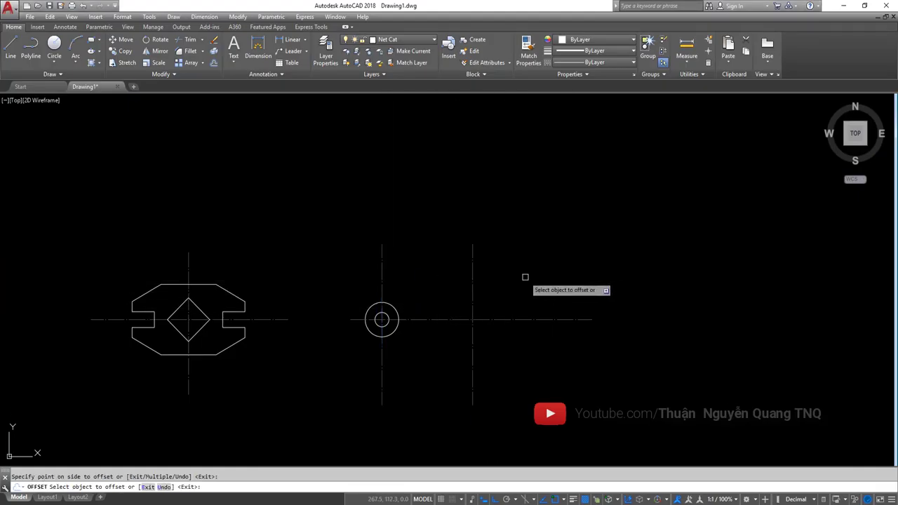
pyautogui.click(526, 277)
pyautogui.press('Return')
pyautogui.hotkey('alt', 'Tab')
pyautogui.scroll(-2, 670, 288)
# - Zoom into part h's 47 × 22 shaft end and 2 × 45° chamfers, then clear the markup
pyautogui.scroll(1, 779, 269)
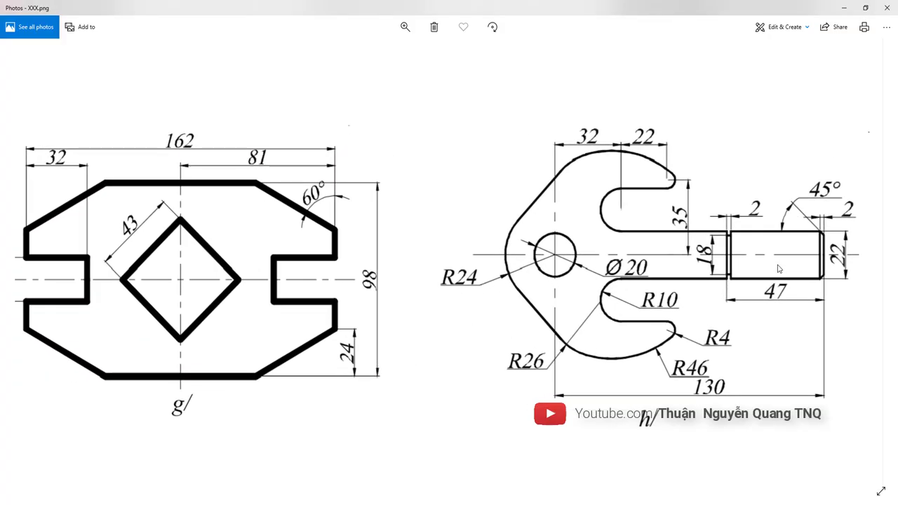
pyautogui.scroll(1, 871, 264)
pyautogui.scroll(1, 871, 264)
pyautogui.scroll(3, 871, 265)
pyautogui.scroll(-3, 871, 265)
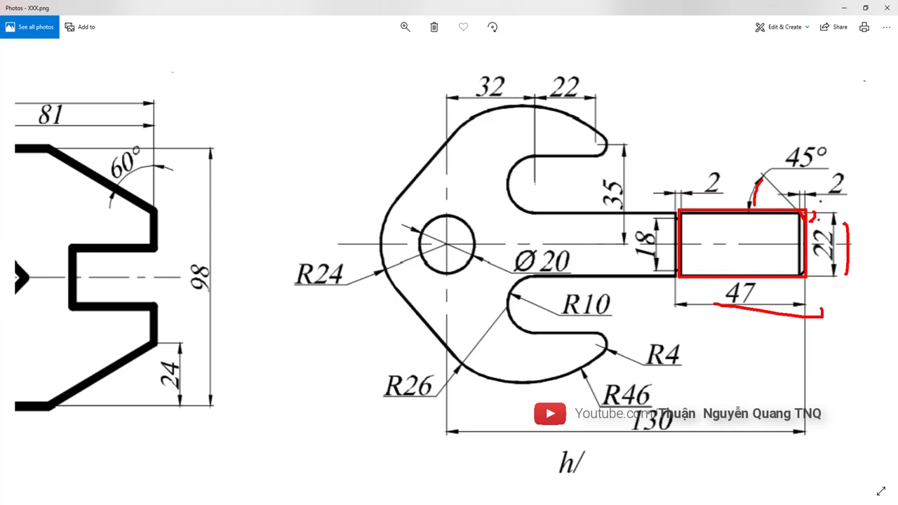
pyautogui.press('Escape')
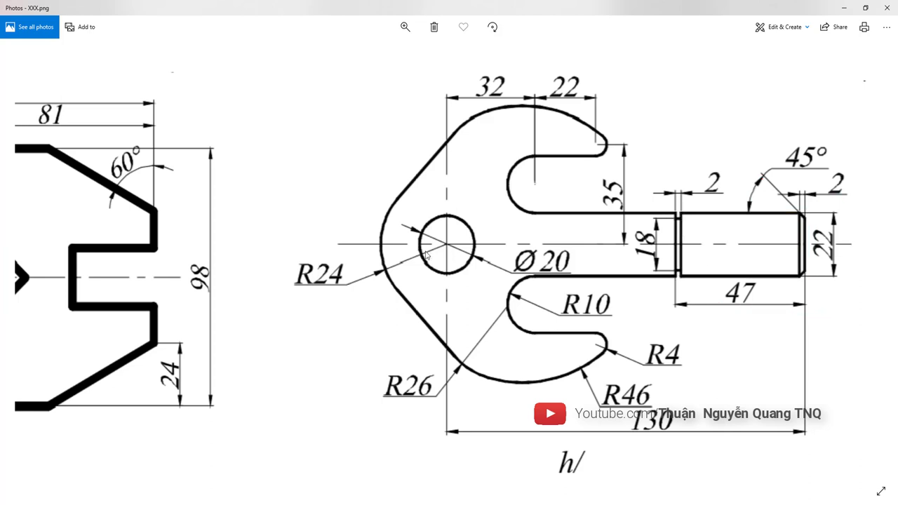
pyautogui.scroll(-3, 426, 255)
pyautogui.scroll(2, 307, 194)
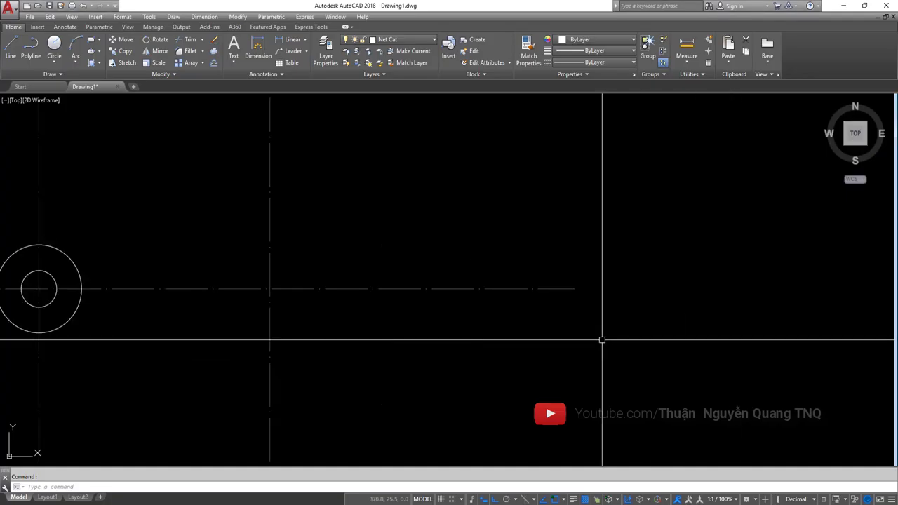
# - Draw the 47 by 22 shaft rectangle and centre it in the view
pyautogui.write('ec')
pyautogui.press('Return')
pyautogui.click(455, 178)
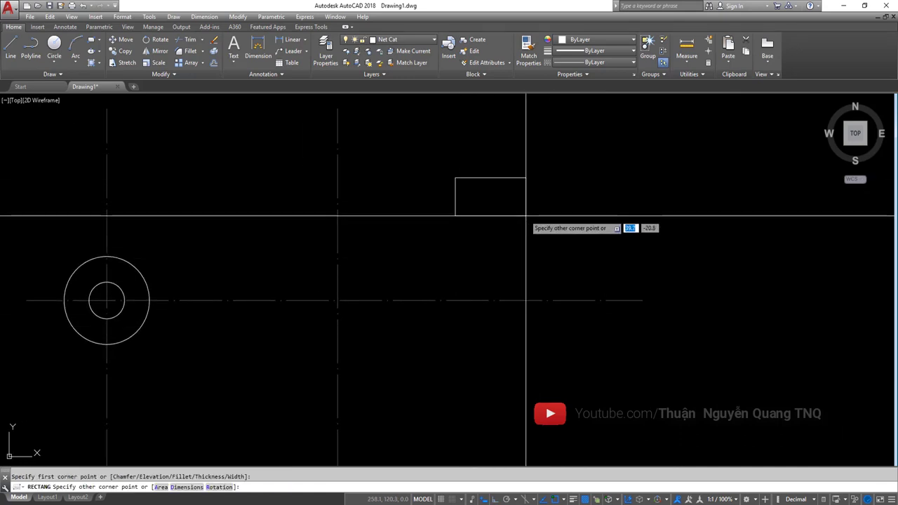
pyautogui.write('7')
pyautogui.press('Tab')
pyautogui.write('22')
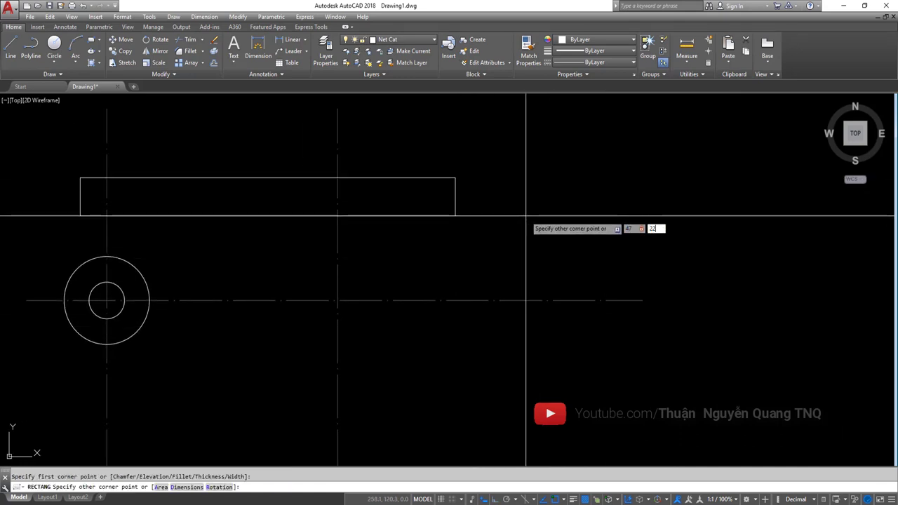
pyautogui.press('Return')
pyautogui.click(508, 167)
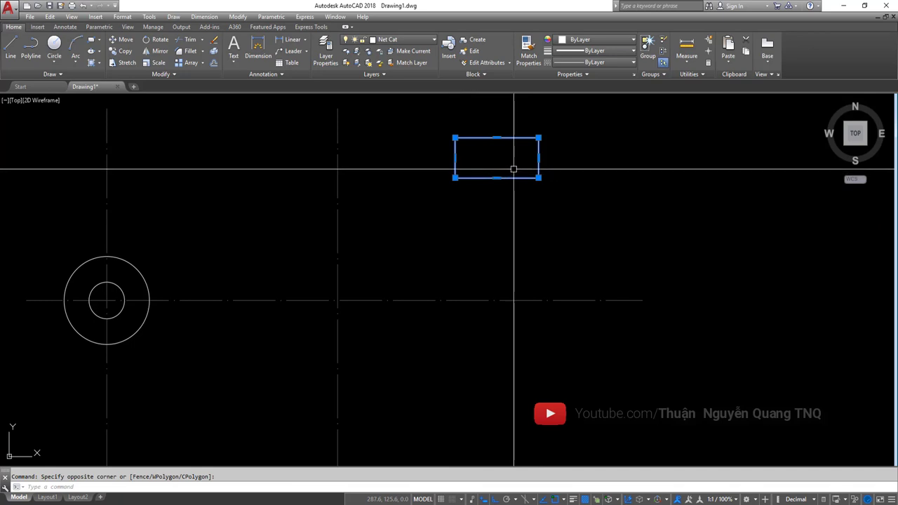
pyautogui.moveTo(507, 154)
pyautogui.mouseDown(button='middle')
pyautogui.moveTo(512, 193)
pyautogui.moveTo(535, 223)
pyautogui.mouseUp(button='middle')
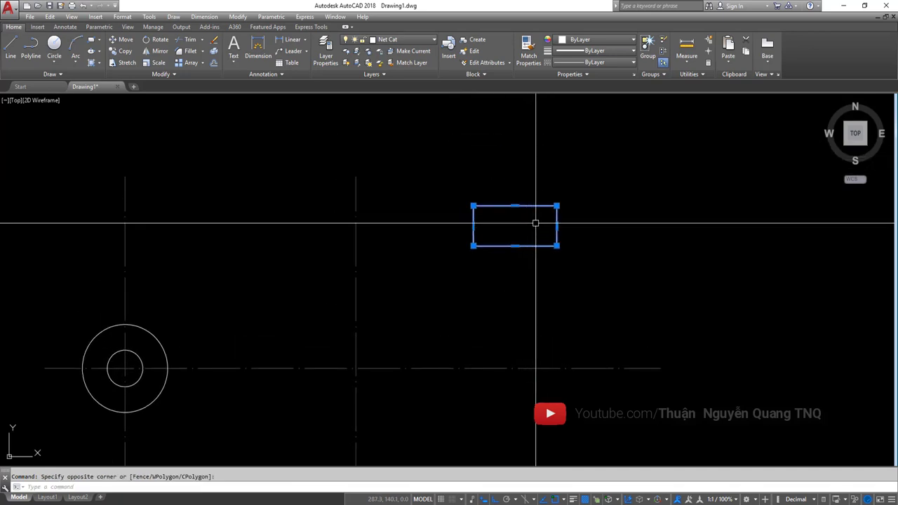
pyautogui.scroll(4, 536, 223)
pyautogui.press('Escape')
pyautogui.scroll(-4, 547, 217)
# - Set up CHAMFER with length 2 at 45° and the Multiple option
pyautogui.write('c')
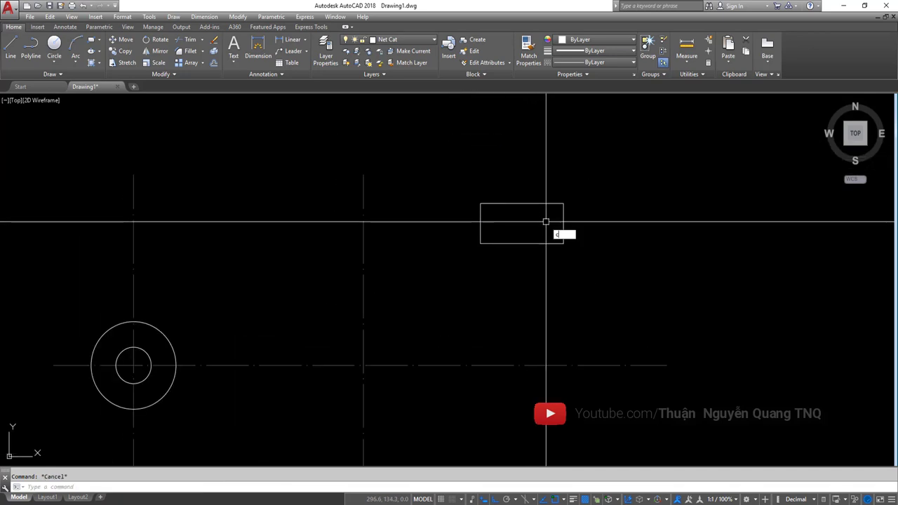
pyautogui.press('Return')
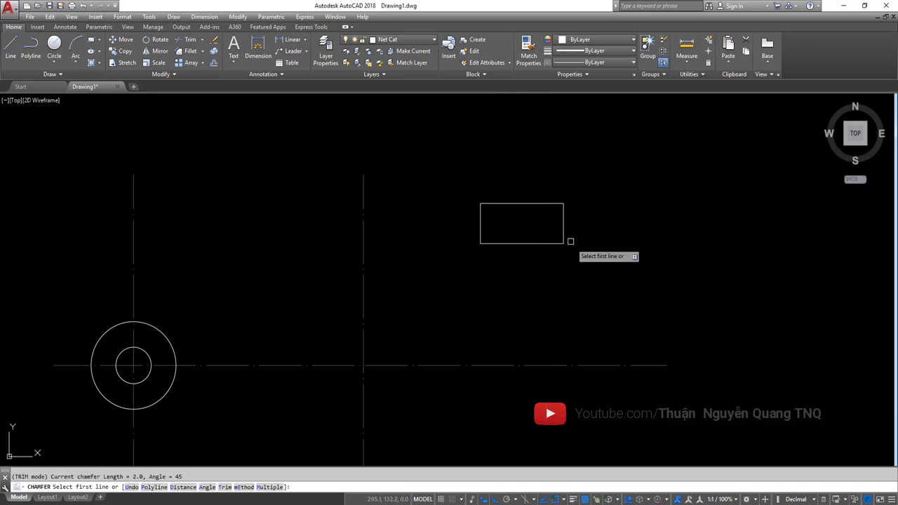
pyautogui.press('Down')
pyautogui.click(569, 287)
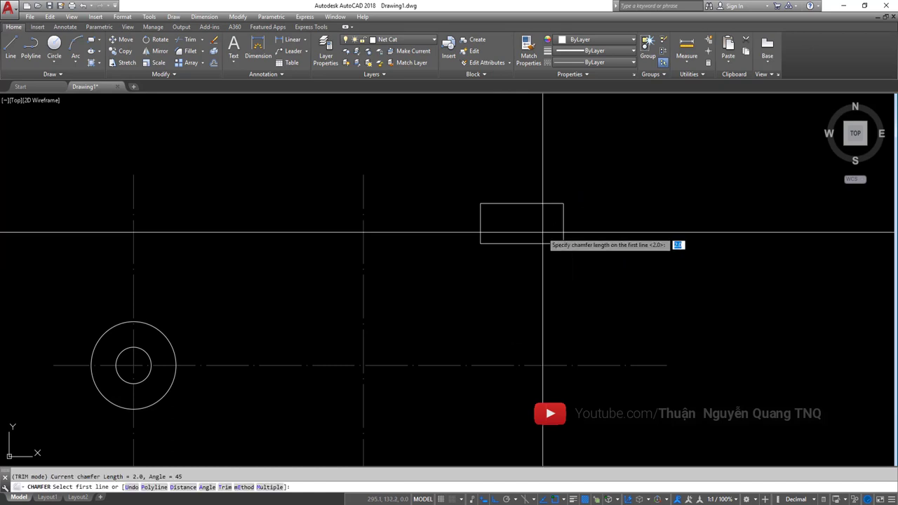
pyautogui.scroll(2, 546, 209)
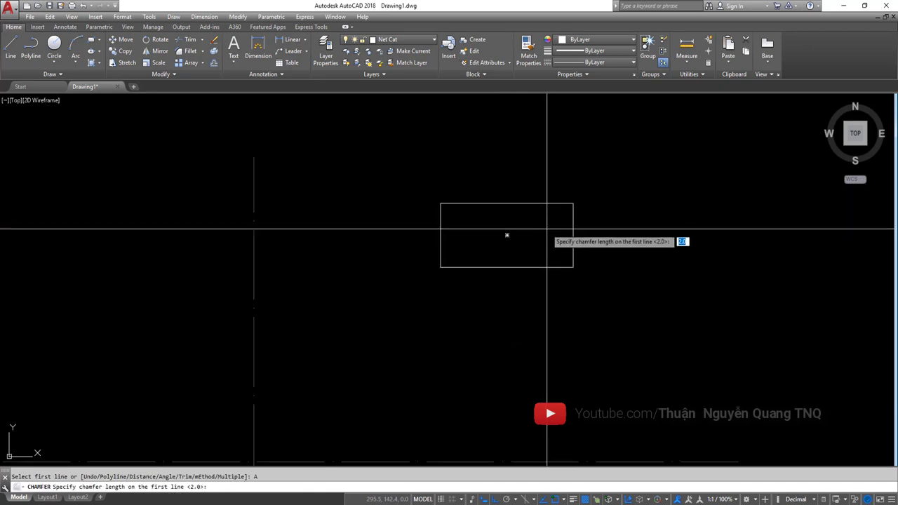
pyautogui.write('2')
pyautogui.press('Return')
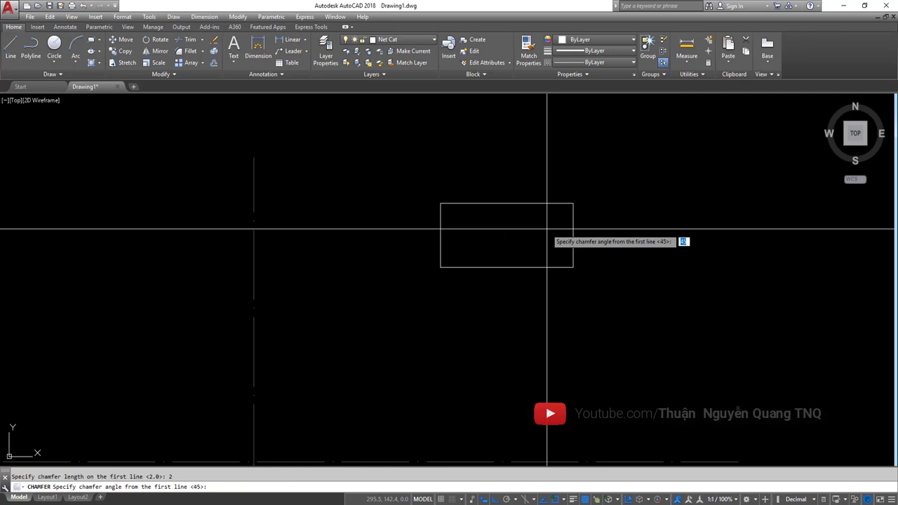
pyautogui.write('45')
pyautogui.press('Return')
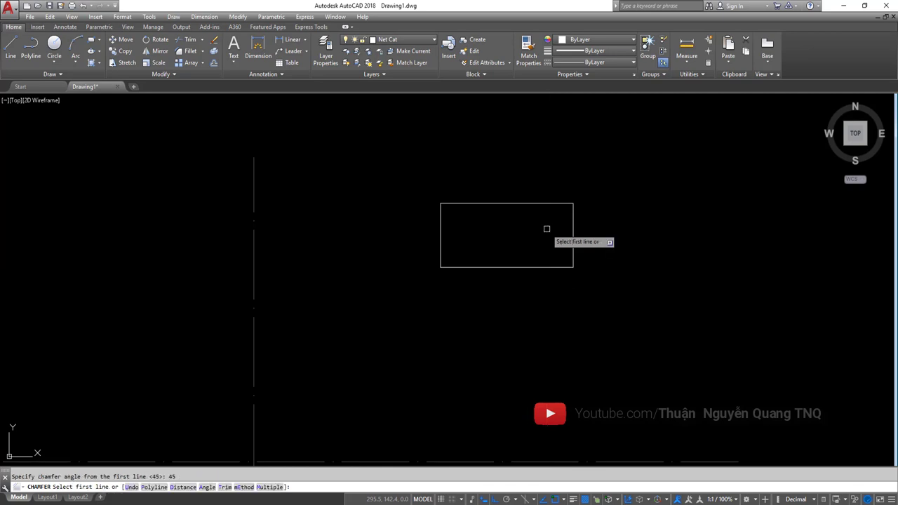
pyautogui.press('Down')
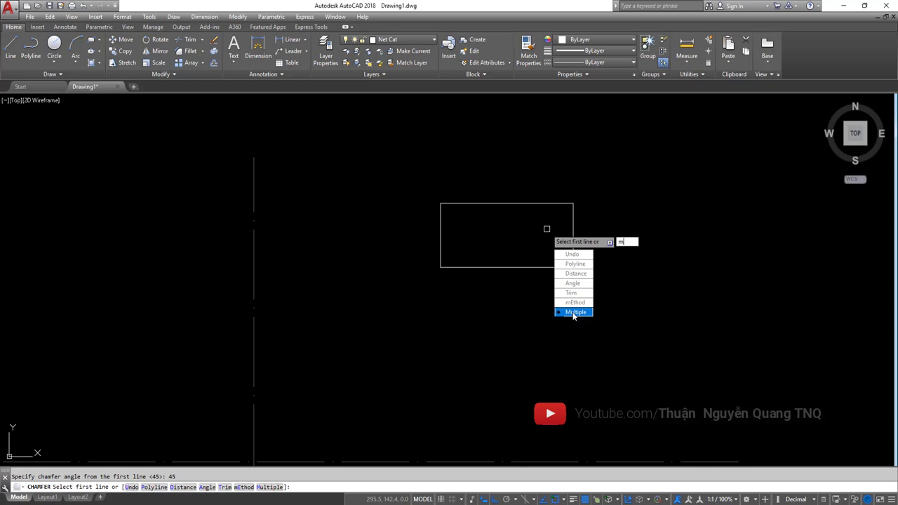
pyautogui.click(574, 315)
pyautogui.scroll(2, 571, 211)
pyautogui.scroll(2, 569, 210)
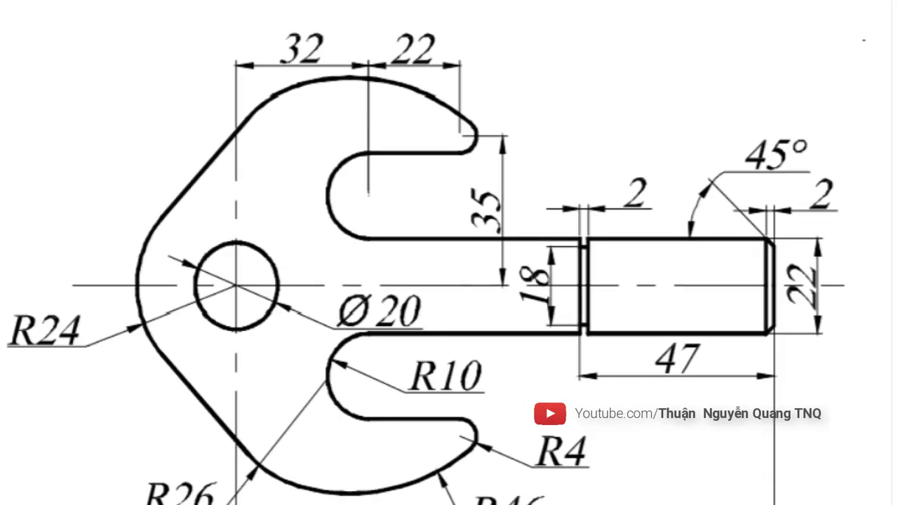
# - Chamfer the rectangle's top-right and bottom-right corners
pyautogui.hotkey('alt', 'Tab')
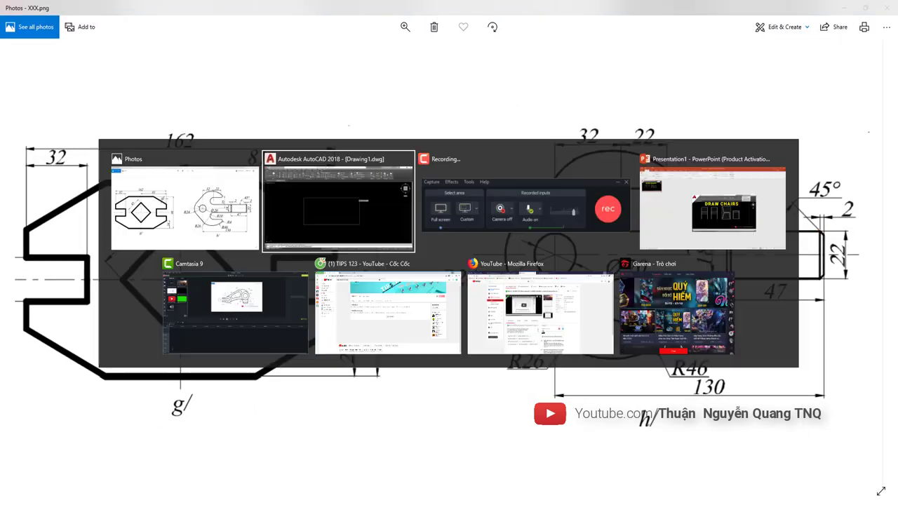
pyautogui.click(565, 190)
pyautogui.click(576, 211)
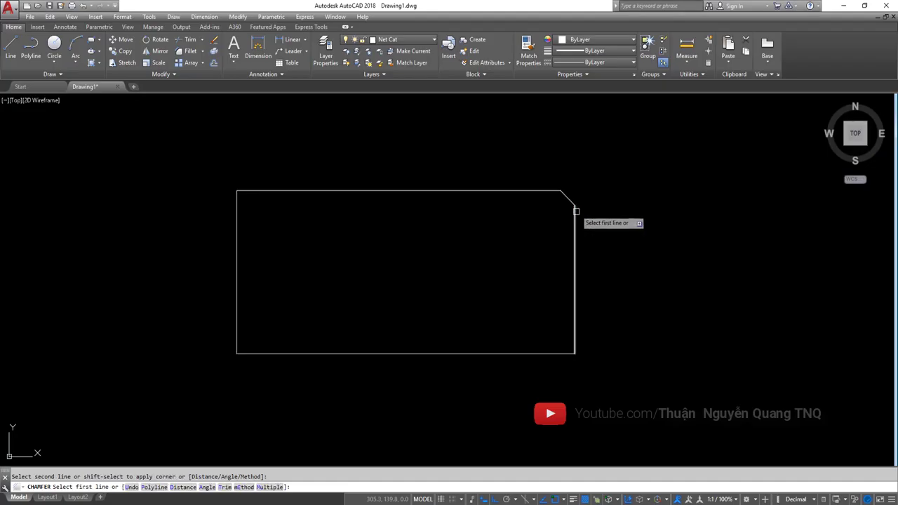
pyautogui.click(562, 353)
pyautogui.click(576, 325)
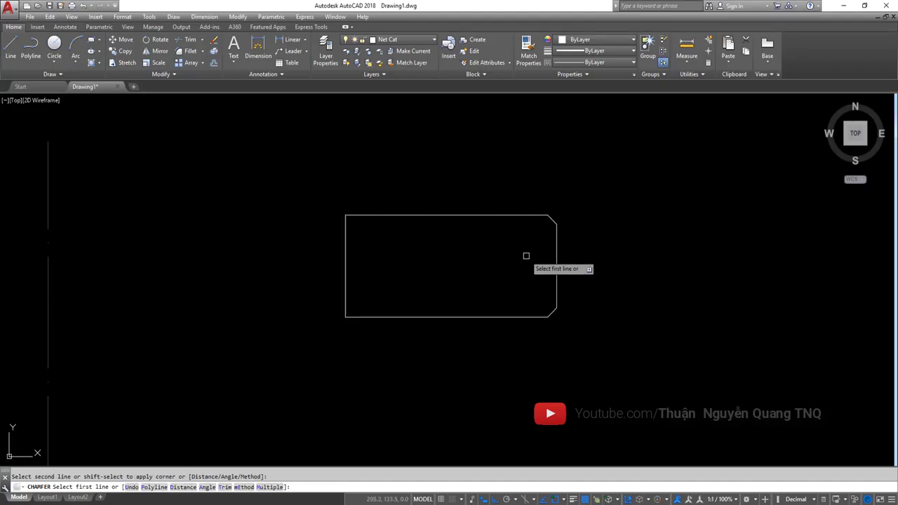
pyautogui.hotkey('alt', 'Tab')
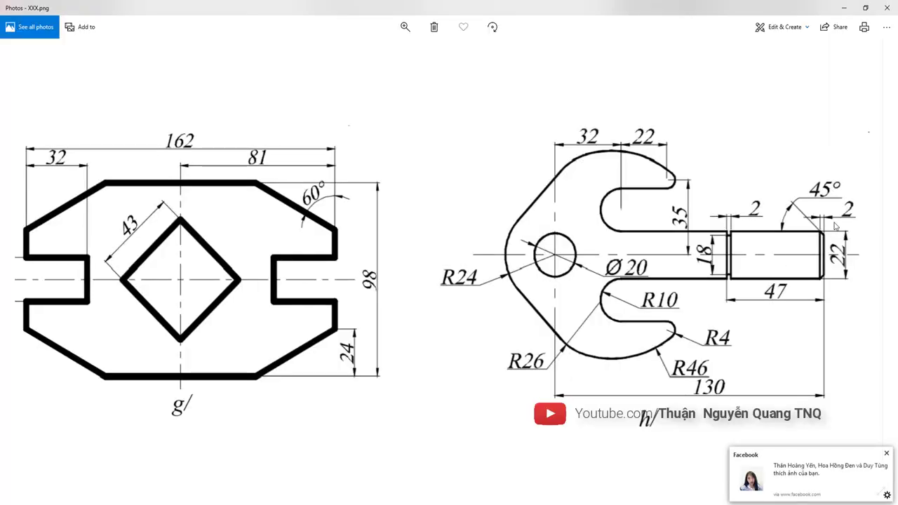
pyautogui.hotkey('alt', 'Tab')
pyautogui.click(533, 234)
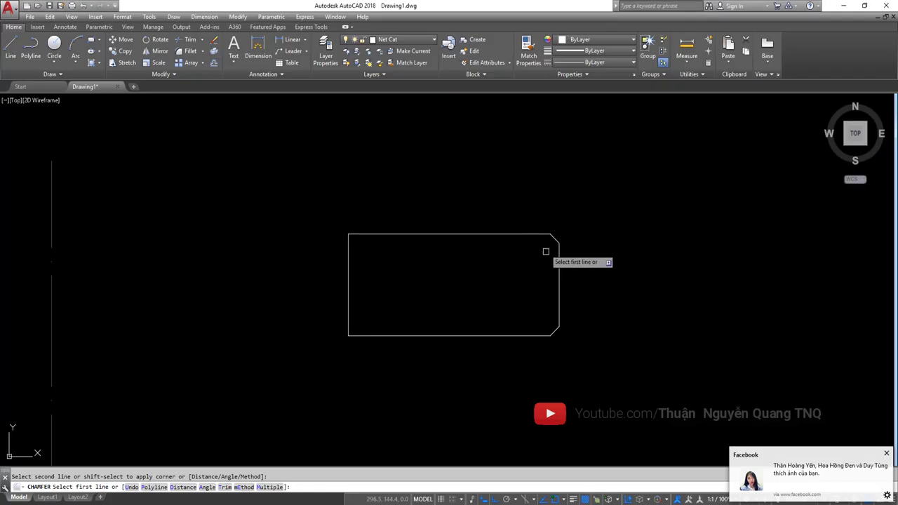
pyautogui.click(559, 261)
# - Draw a vertical line across the rectangle where the right-end chamfers begin
pyautogui.scroll(4, 550, 260)
pyautogui.press('Escape')
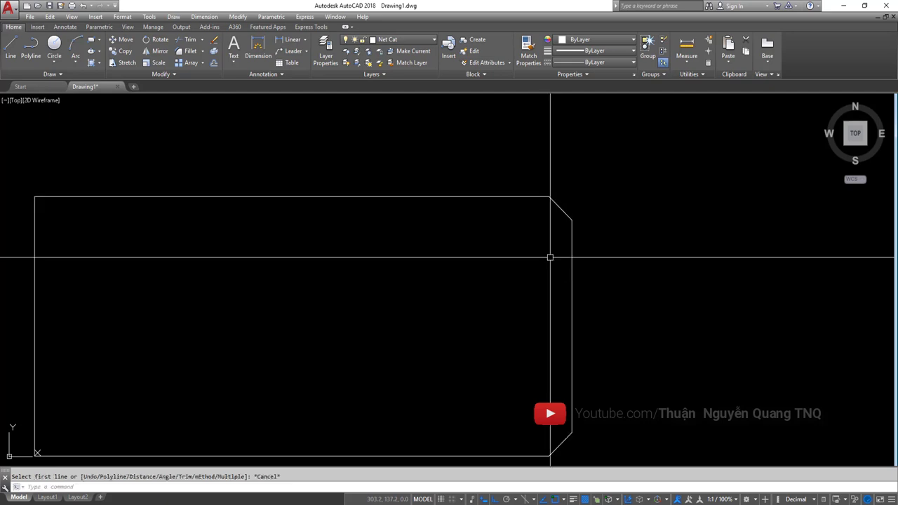
pyautogui.scroll(-2, 521, 270)
pyautogui.write('l')
pyautogui.press('Return')
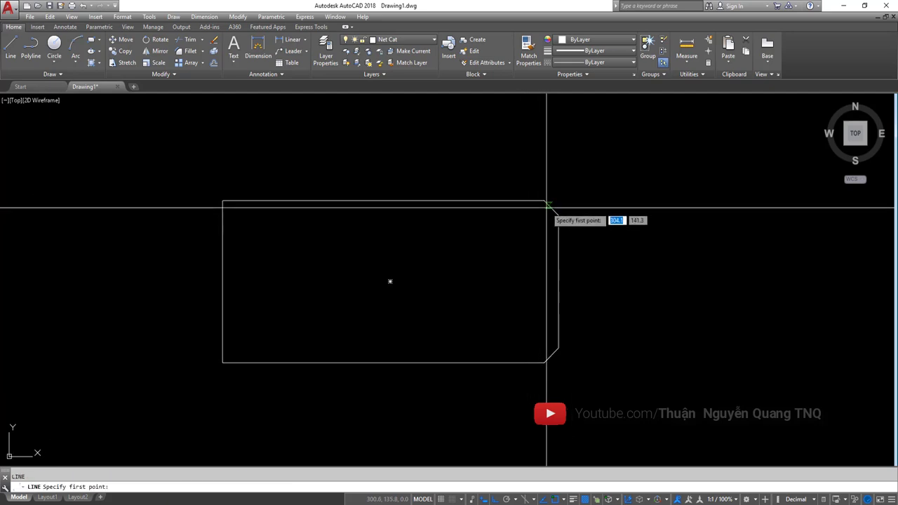
pyautogui.click(544, 202)
pyautogui.click(545, 361)
pyautogui.scroll(-5, 546, 361)
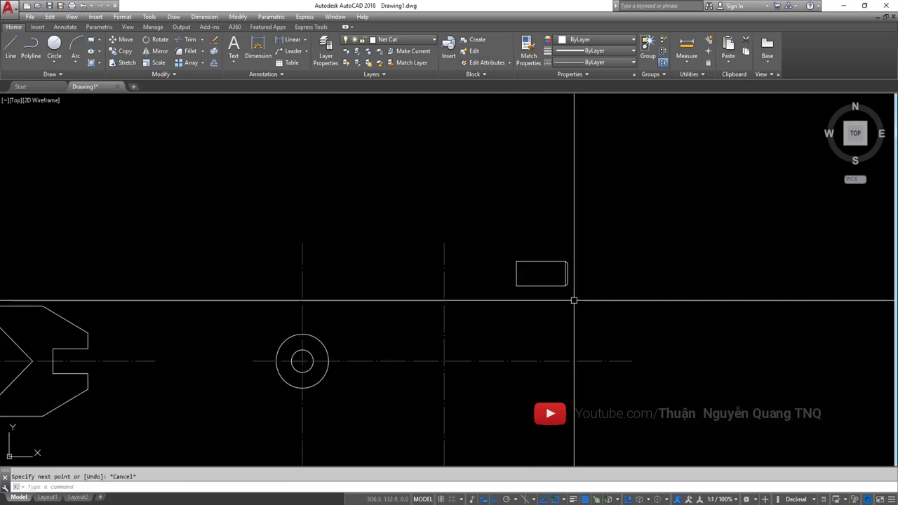
pyautogui.hotkey('alt', 'Tab')
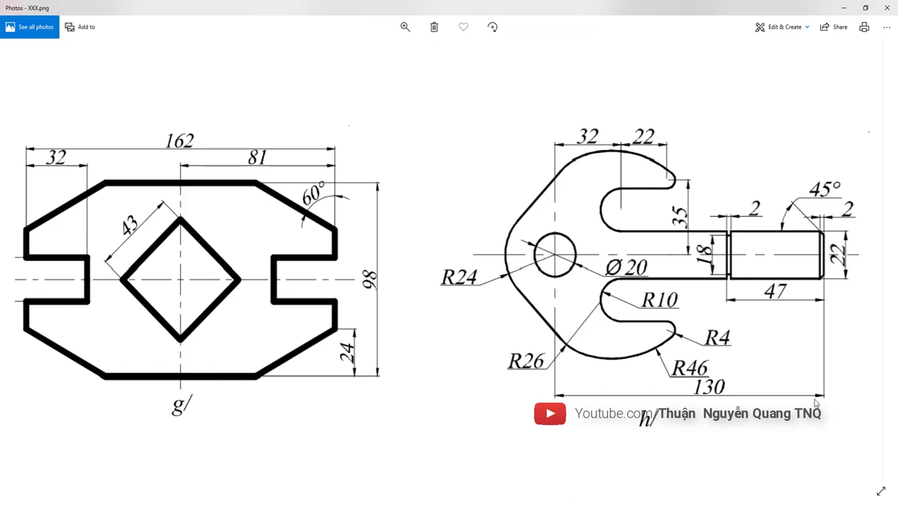
pyautogui.hotkey('alt', 'Tab')
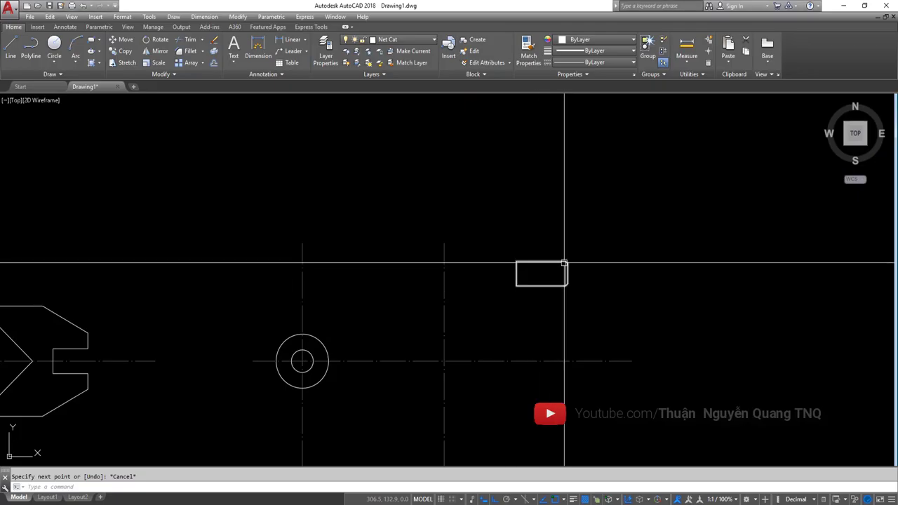
# - Select the chamfered rectangle and its line and start a MOVE from a base point on it
pyautogui.click(567, 265)
pyautogui.click(533, 281)
pyautogui.write('m')
pyautogui.press('Return')
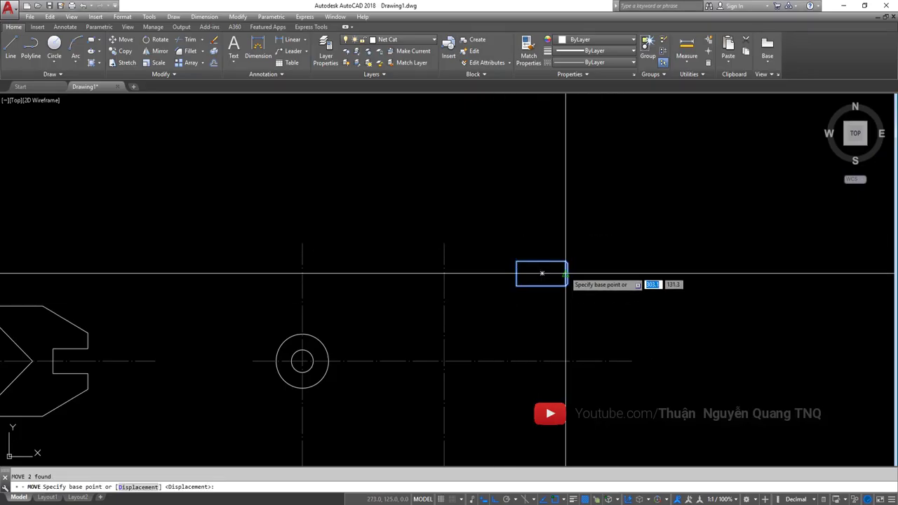
pyautogui.click(542, 273)
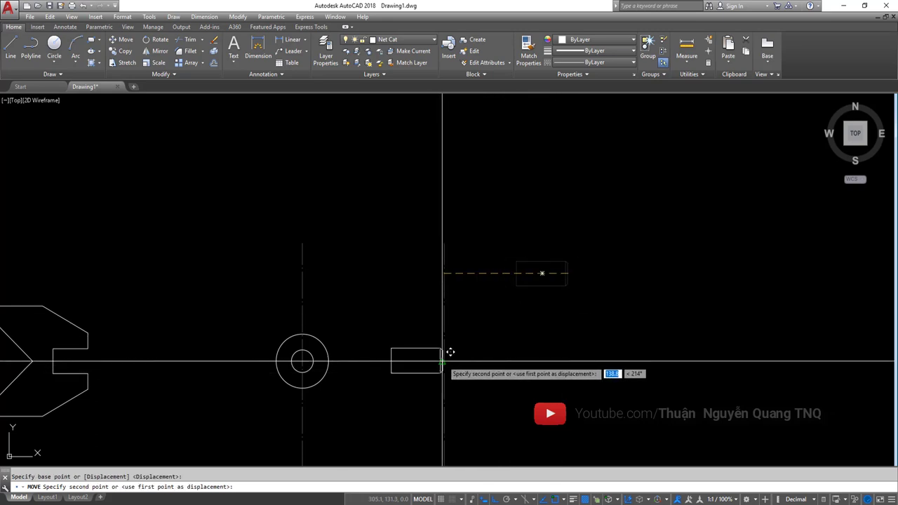
pyautogui.scroll(5, 440, 365)
pyautogui.scroll(-5, 463, 344)
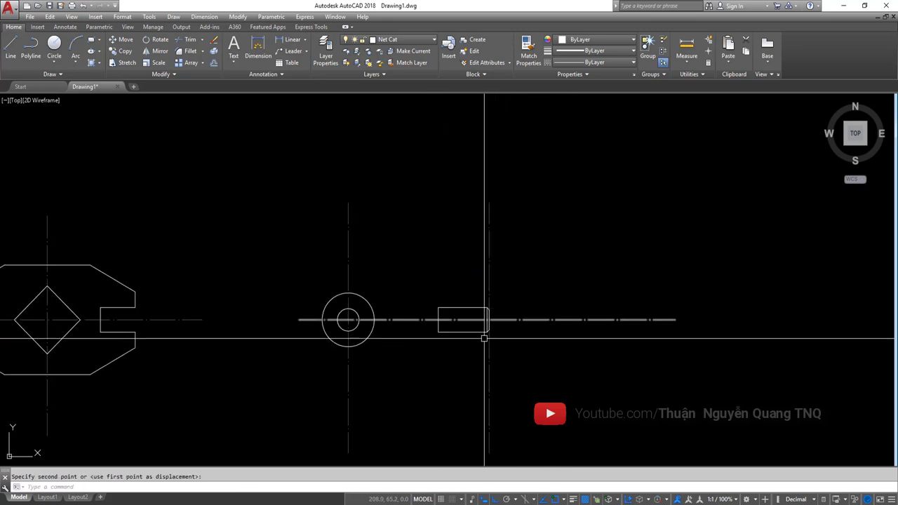
pyautogui.scroll(2, 491, 294)
pyautogui.scroll(2, 498, 279)
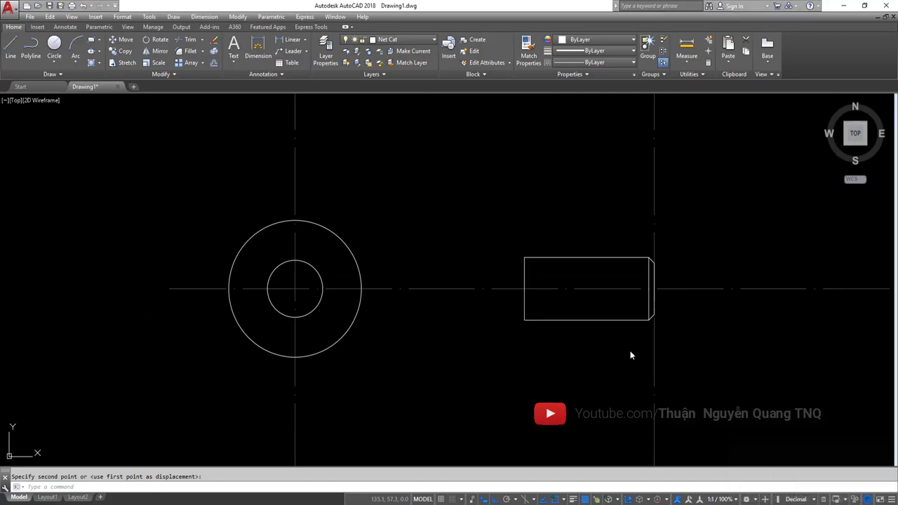
pyautogui.hotkey('alt', 'Tab')
# - Zoom into the h/ reference drawing to read the slot and shaft dimensions, then return to AutoCAD
pyautogui.scroll(3, 554, 254)
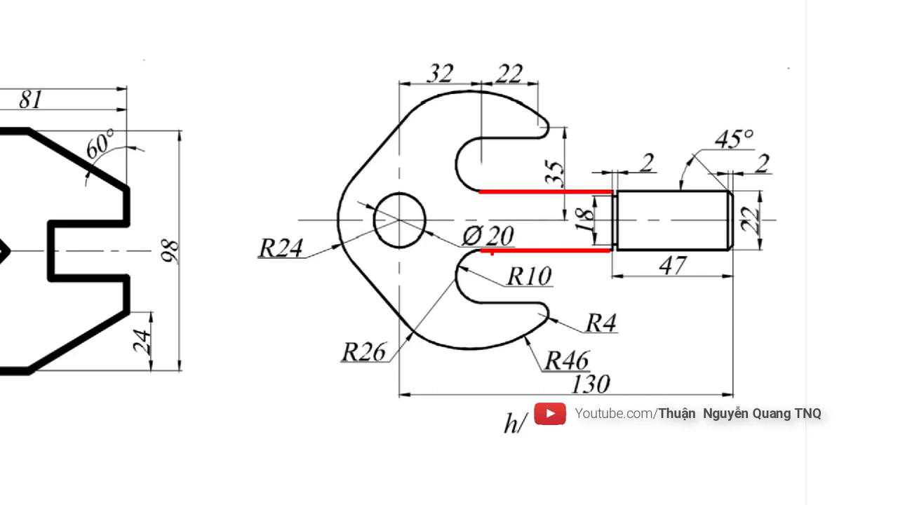
pyautogui.scroll(-2, 838, 302)
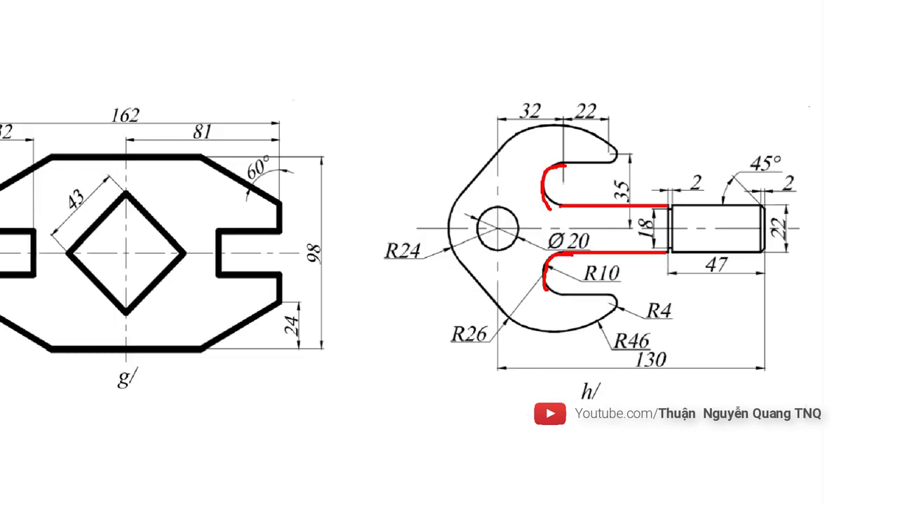
pyautogui.scroll(3, 758, 268)
pyautogui.scroll(-3, 758, 269)
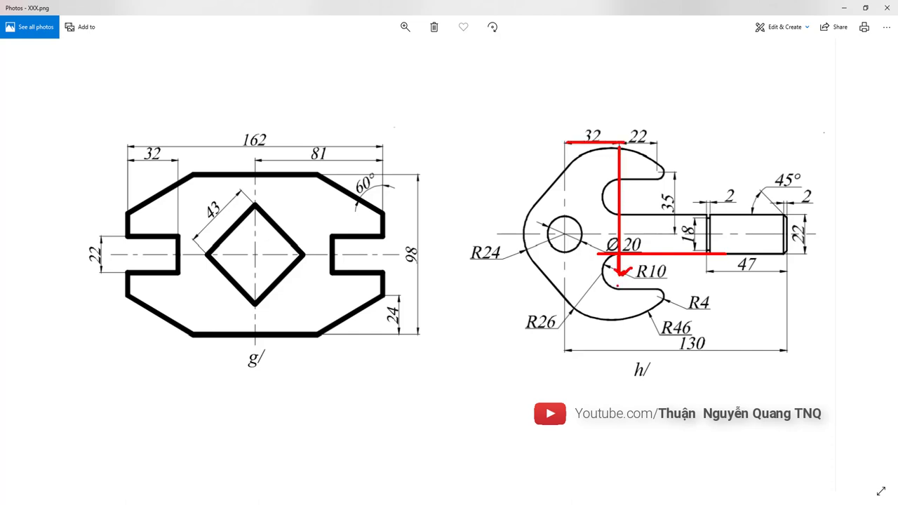
pyautogui.hotkey('alt', 'Tab')
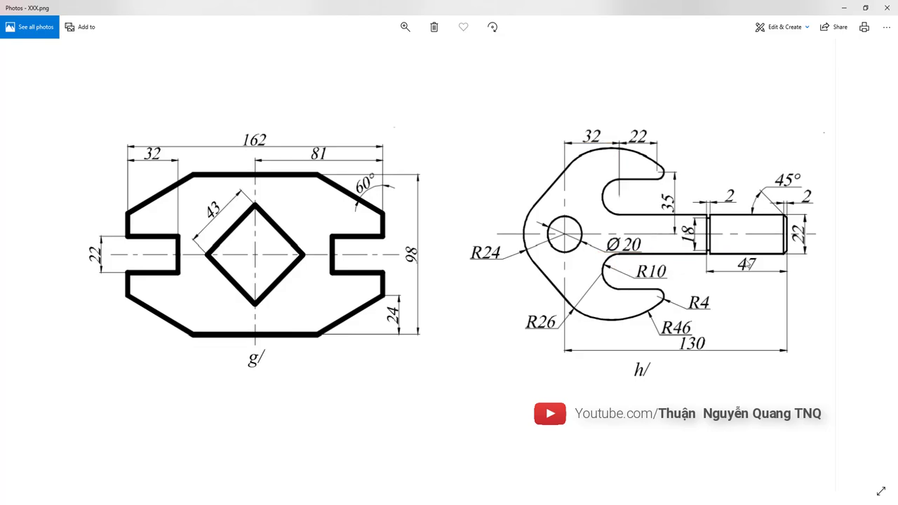
pyautogui.scroll(-4, 562, 286)
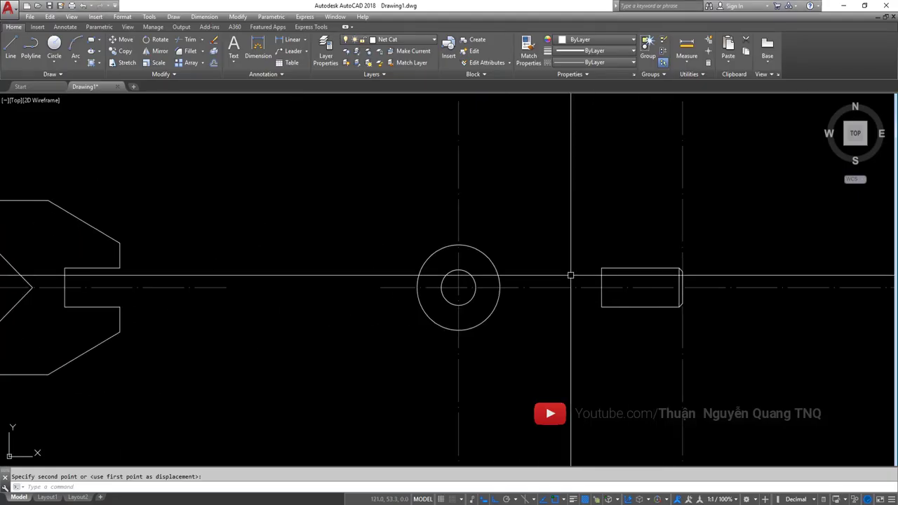
# - Draw the shaft's bottom edge from the rectangle's lower-left corner to the outer circle
pyautogui.write('l')
pyautogui.press('Return')
pyautogui.scroll(4, 572, 276)
pyautogui.click(639, 352)
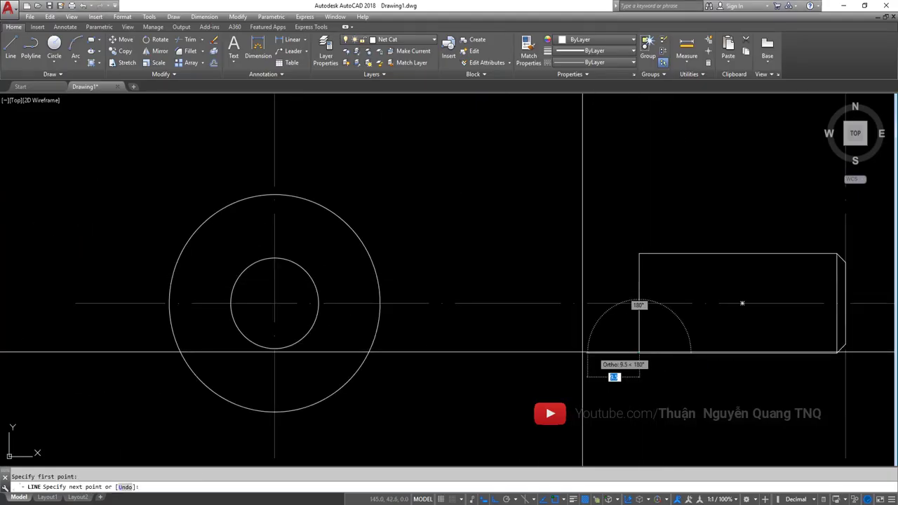
pyautogui.click(339, 346)
pyautogui.press('Return')
pyautogui.press('Return')
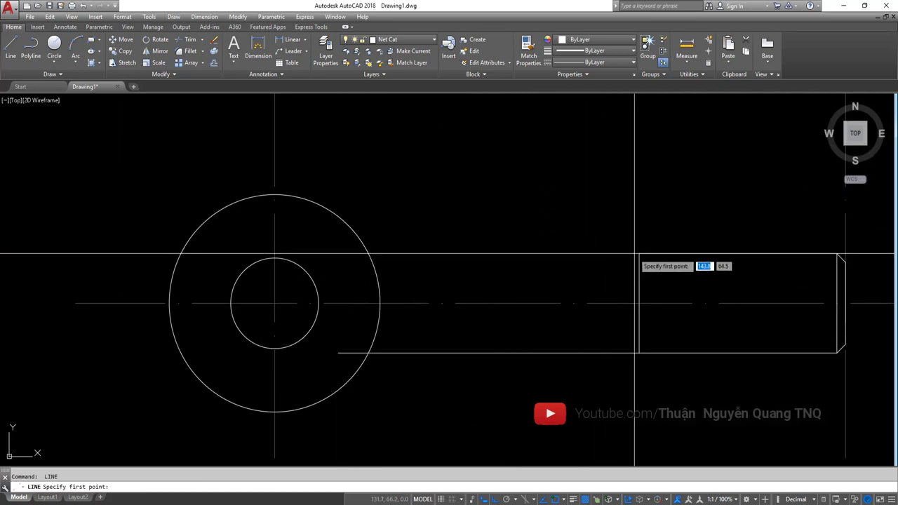
pyautogui.click(639, 254)
pyautogui.press('Escape')
pyautogui.scroll(-5, 442, 291)
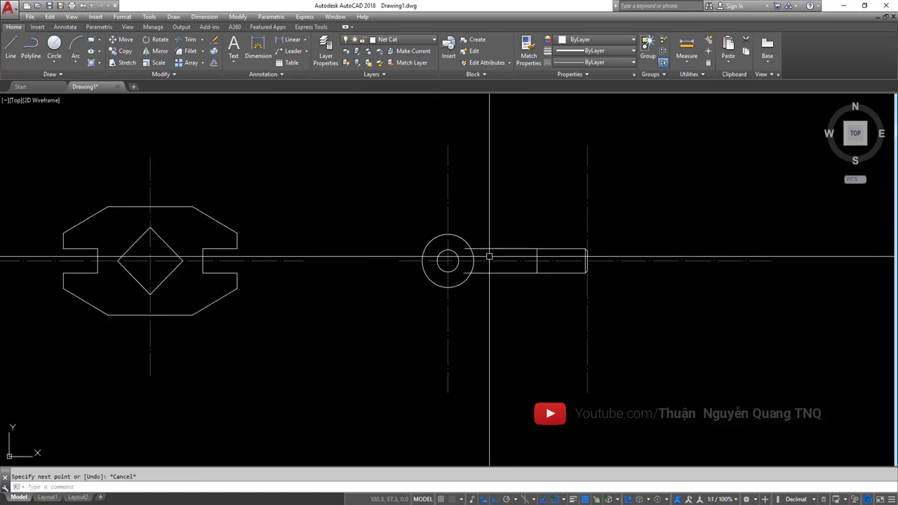
pyautogui.scroll(2, 487, 257)
pyautogui.scroll(1, 490, 231)
# - Offset the hole's vertical centre line 32 to the right
pyautogui.write('o')
pyautogui.press('Return')
pyautogui.write('32')
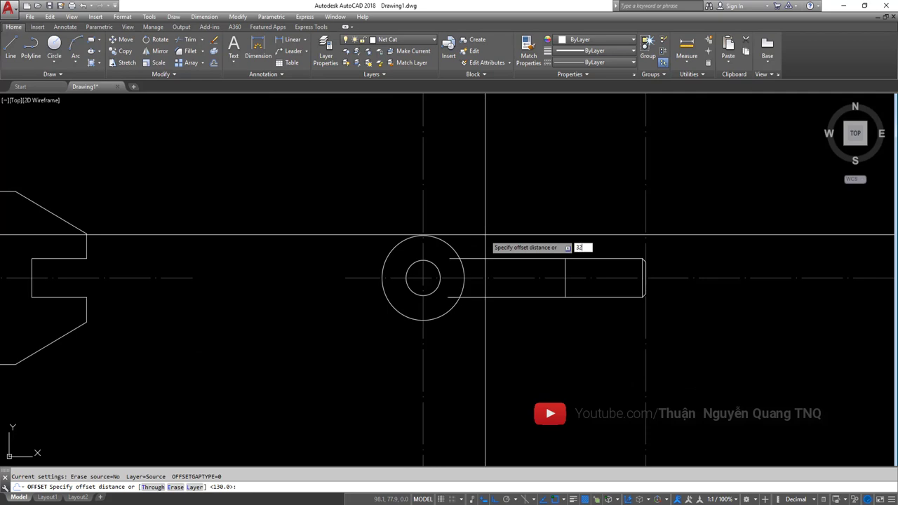
pyautogui.press('Return')
pyautogui.click(424, 157)
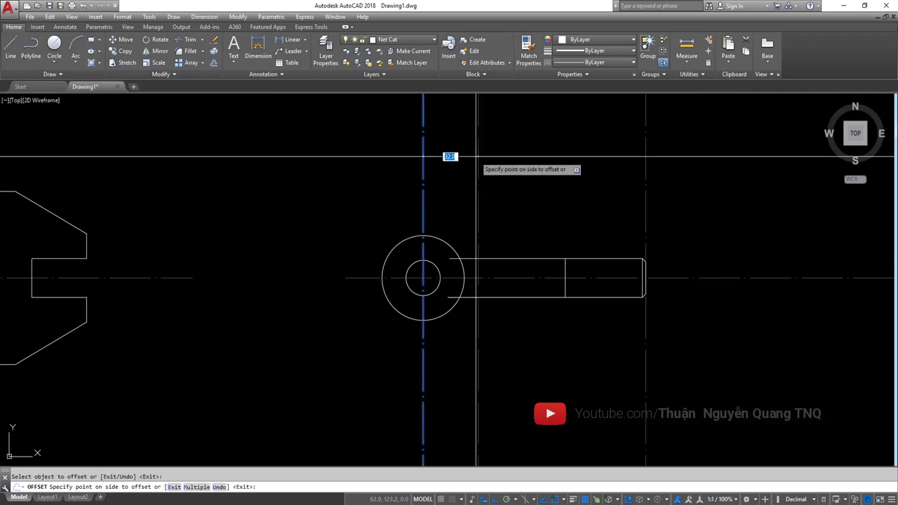
pyautogui.click(451, 157)
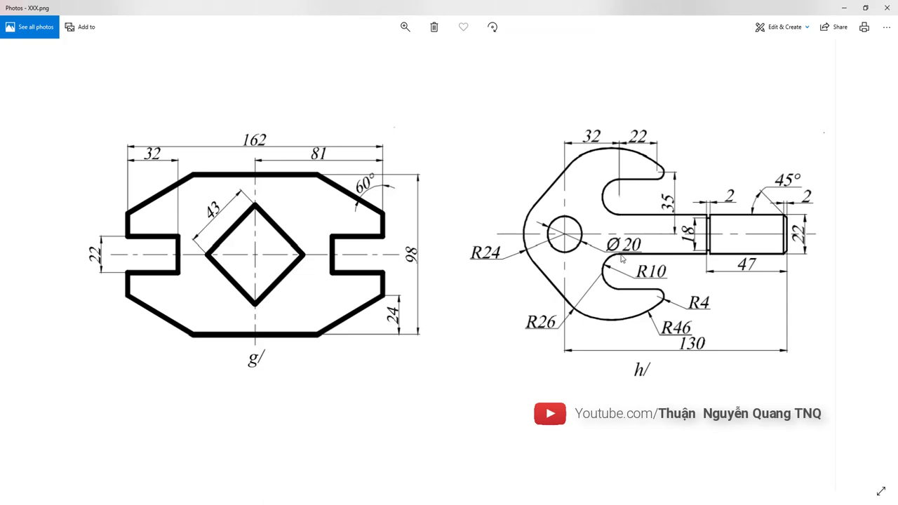
pyautogui.hotkey('alt', 'Tab')
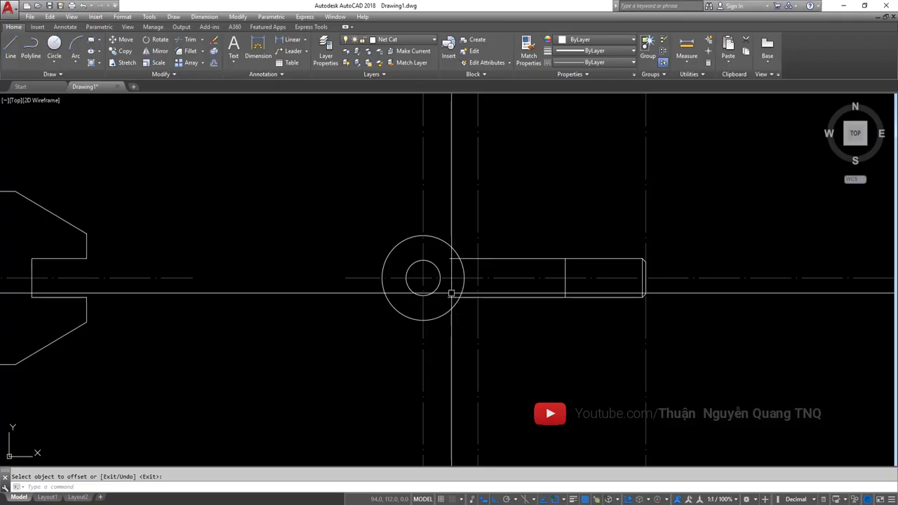
pyautogui.scroll(3, 456, 293)
pyautogui.scroll(-3, 538, 287)
pyautogui.scroll(3, 485, 301)
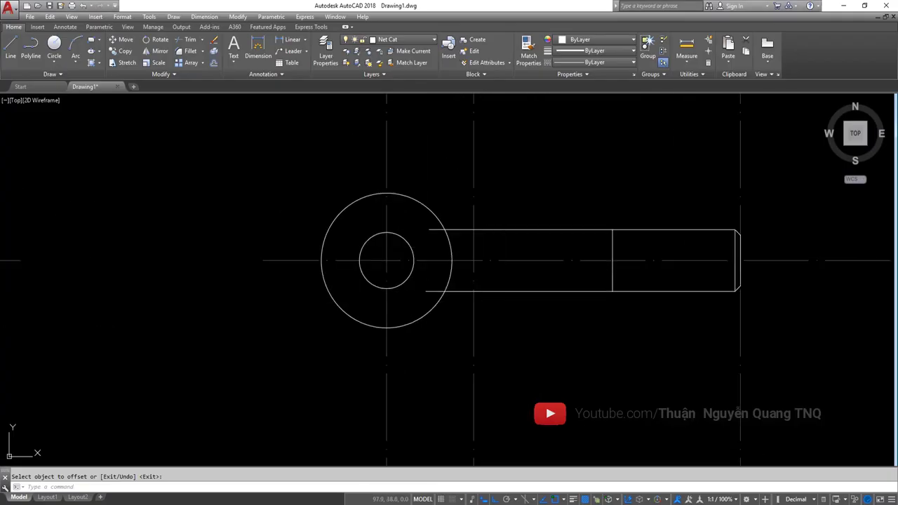
pyautogui.click(495, 292)
pyautogui.press('Escape')
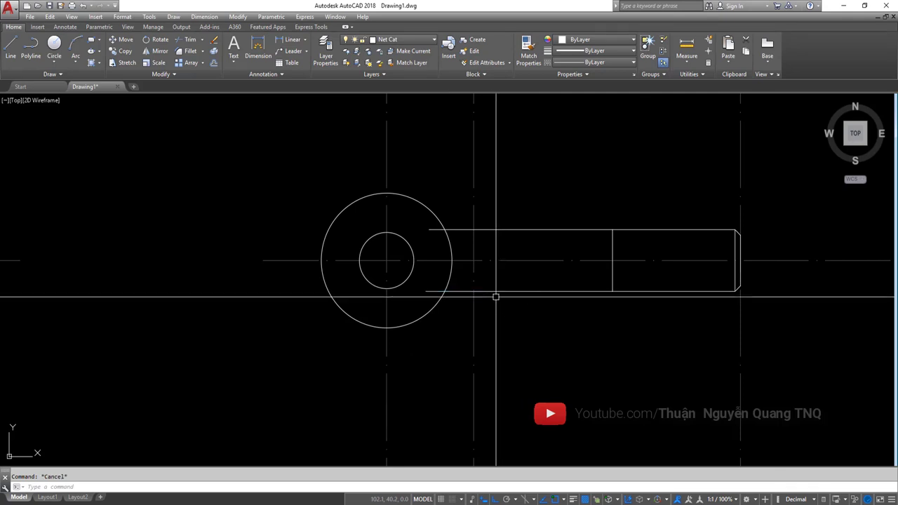
# - Offset the shaft's bottom edge 10 down and draw the R10 slot circle where it meets the guide
pyautogui.write('o')
pyautogui.press('Return')
pyautogui.press('Return')
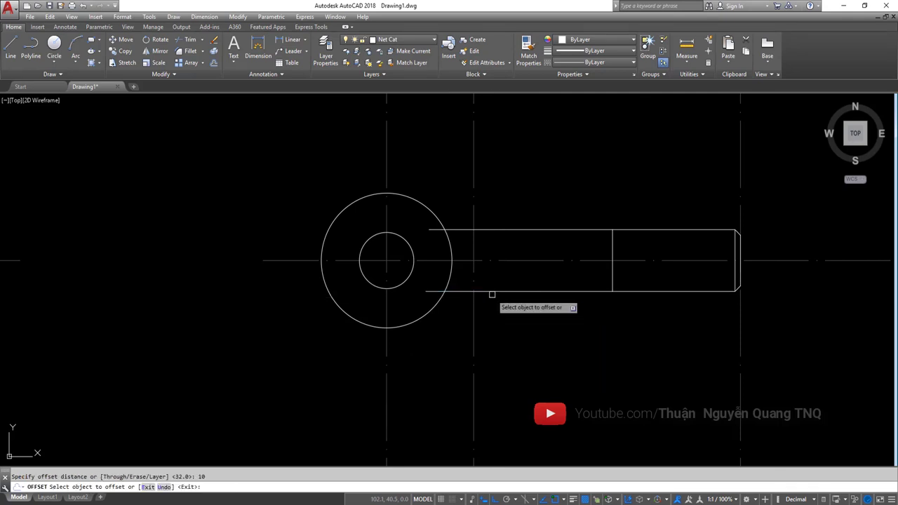
pyautogui.click(495, 293)
pyautogui.click(504, 335)
pyautogui.press('Escape')
pyautogui.write('c')
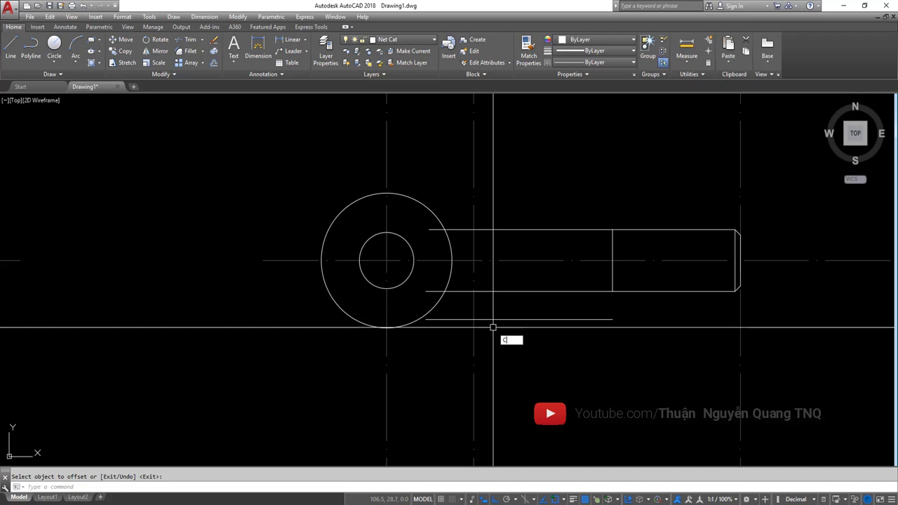
pyautogui.press('Return')
pyautogui.click(474, 319)
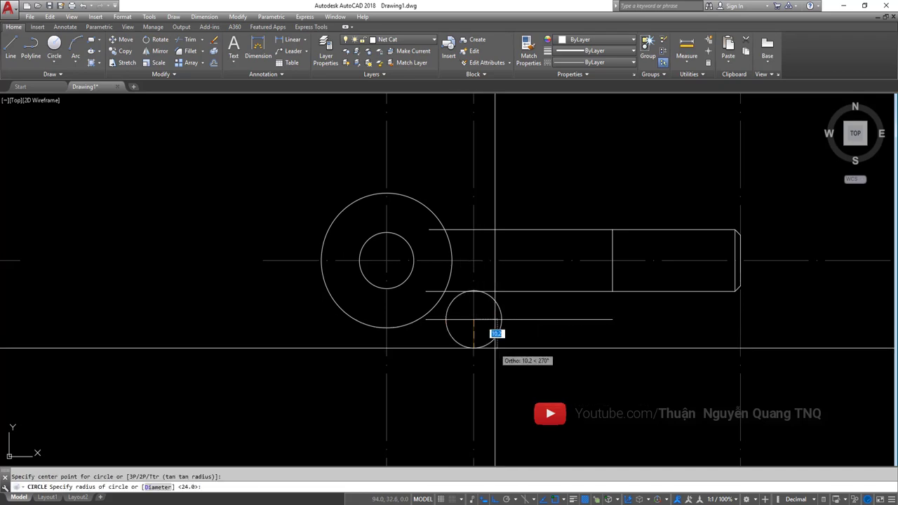
pyautogui.write('10')
pyautogui.click(495, 335)
# - Erase the temporary offset helper line
pyautogui.scroll(2, 489, 297)
pyautogui.click(519, 319)
pyautogui.click(532, 362)
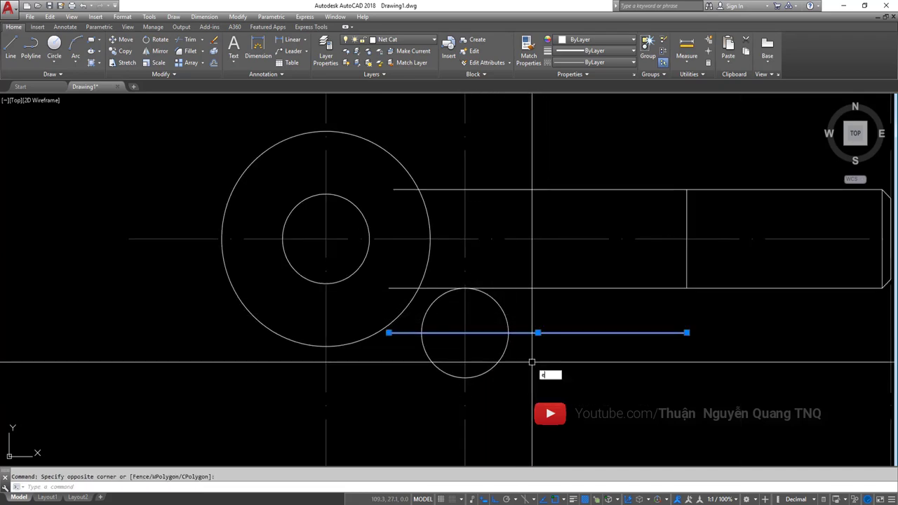
pyautogui.scroll(-2, 535, 356)
pyautogui.scroll(-2, 538, 350)
pyautogui.hotkey('alt', 'Tab')
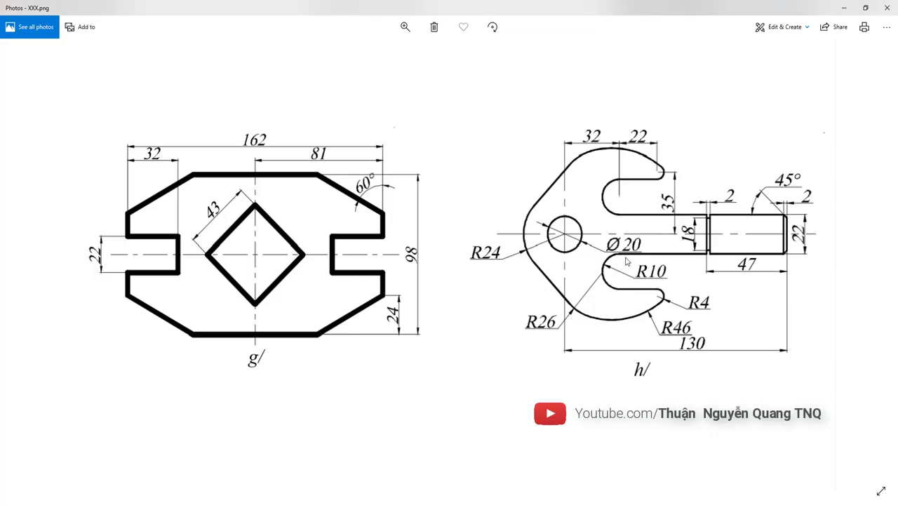
pyautogui.hotkey('alt', 'Tab')
pyautogui.scroll(3, 544, 299)
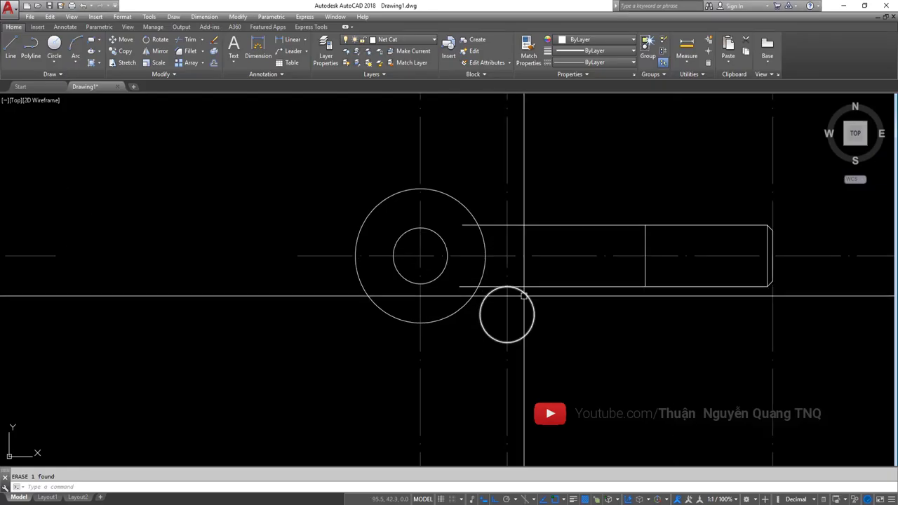
pyautogui.scroll(1, 544, 299)
pyautogui.press('Delete')
# - Trim away the excess of the shaft's lower edge
pyautogui.write('tr')
pyautogui.press('Return')
pyautogui.moveTo(509, 273); pyautogui.dragTo(491, 257)
pyautogui.press('Return')
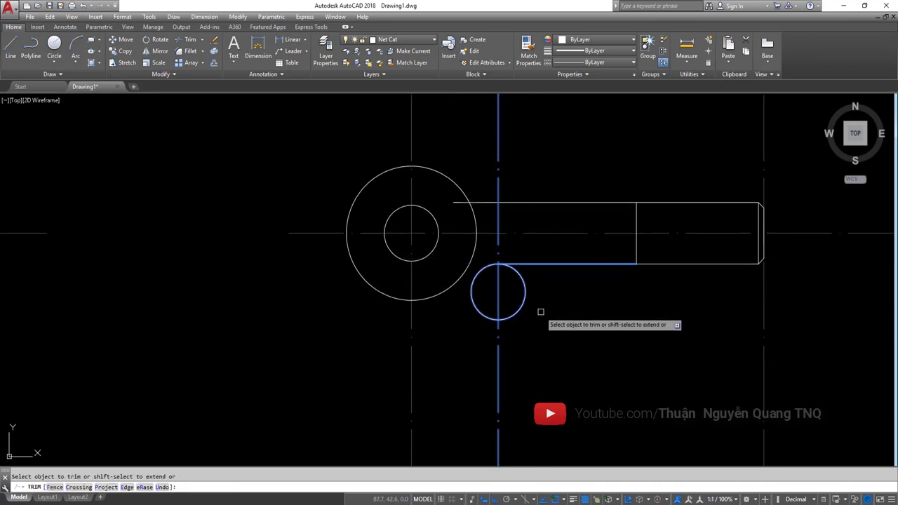
pyautogui.press('Return')
pyautogui.moveTo(541, 311); pyautogui.dragTo(554, 284, button='middle')
pyautogui.hotkey('alt', 'Tab')
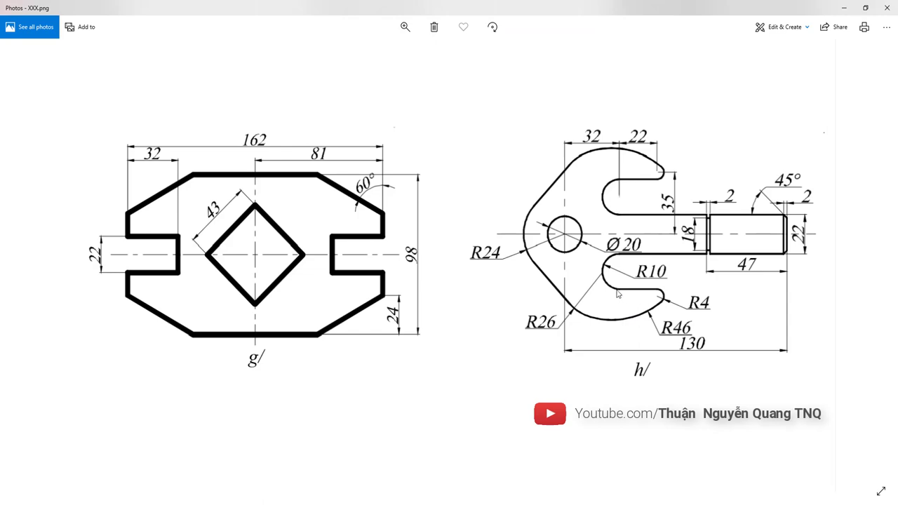
# - Zoom into part h/ of the reference drawing to check the upper and lower slot edges
pyautogui.scroll(1, 663, 303)
pyautogui.scroll(1, 665, 295)
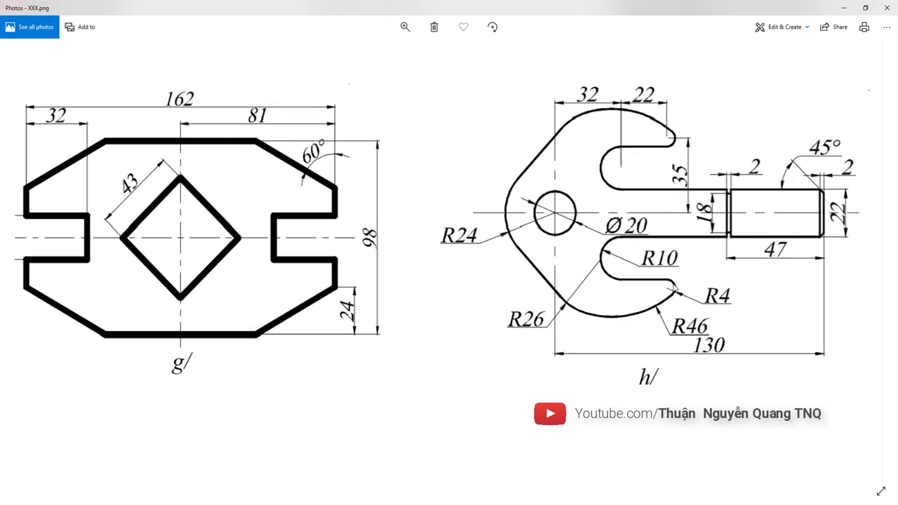
pyautogui.scroll(2, 670, 281)
pyautogui.scroll(-3, 659, 273)
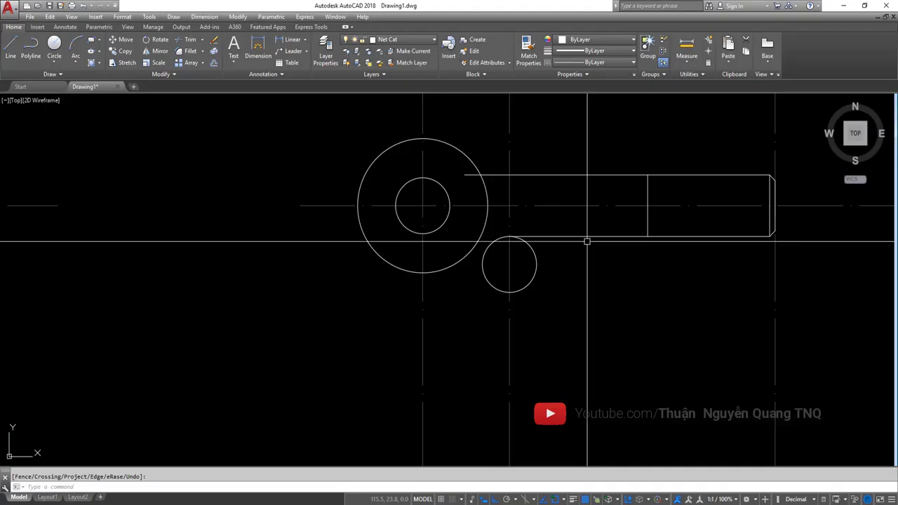
# - Draw the radius-4 tip circle
pyautogui.press('Escape')
pyautogui.write('c')
pyautogui.press('Return')
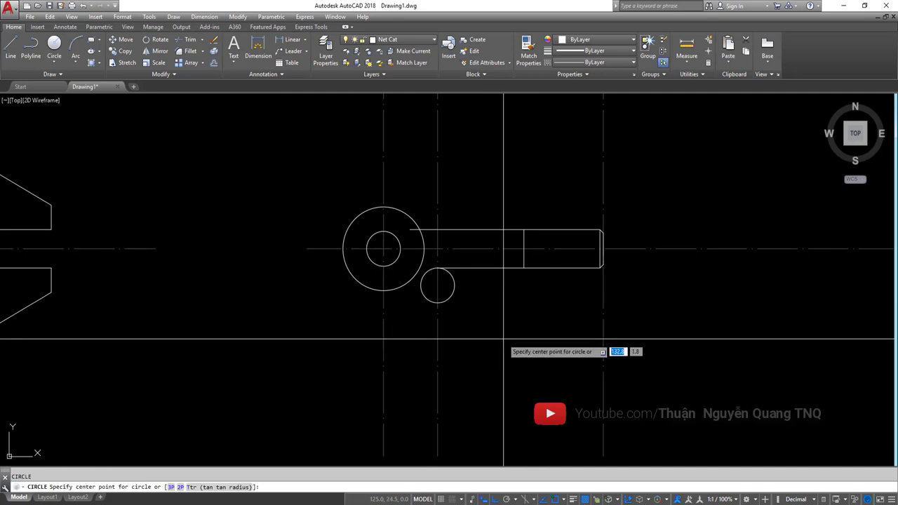
pyautogui.click(504, 339)
pyautogui.press('Return')
pyautogui.scroll(3, 499, 329)
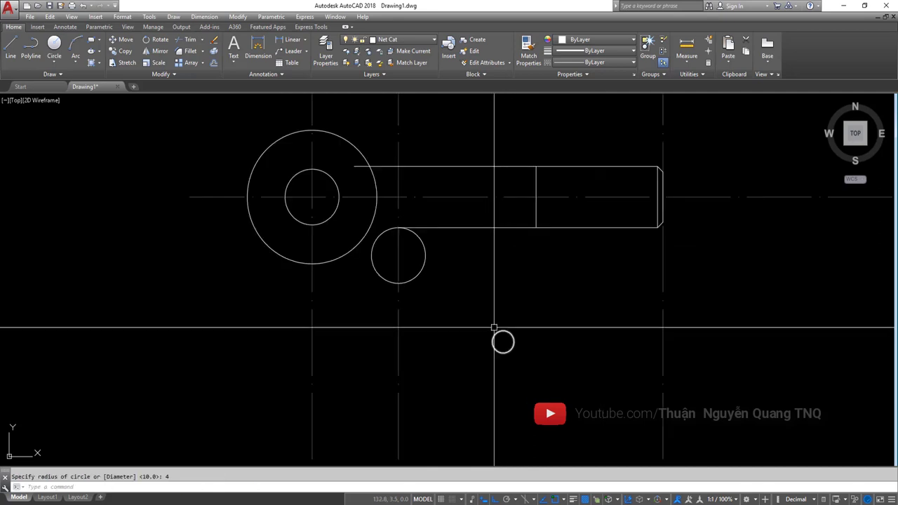
# - Draw a 22-long line starting from the slot circle's centre
pyautogui.write('l')
pyautogui.press('Return')
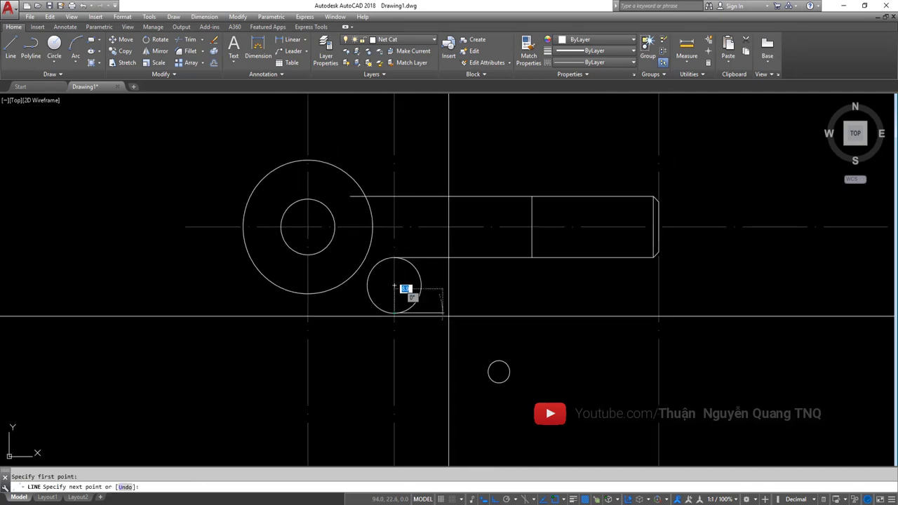
pyautogui.click(394, 286)
pyautogui.write('22')
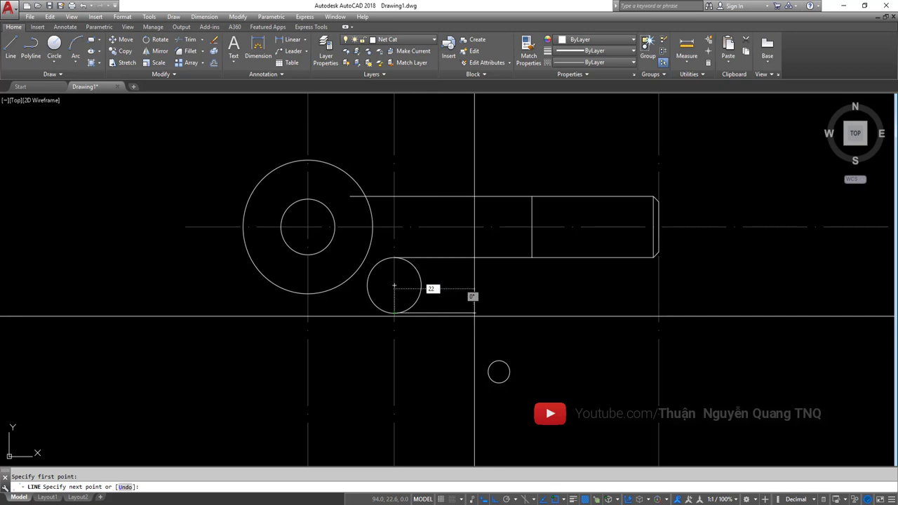
pyautogui.press('Return')
# - Move the R4 circle from its centre to the end of the 22-unit line
pyautogui.press('Return')
pyautogui.click(519, 345)
pyautogui.click(498, 372)
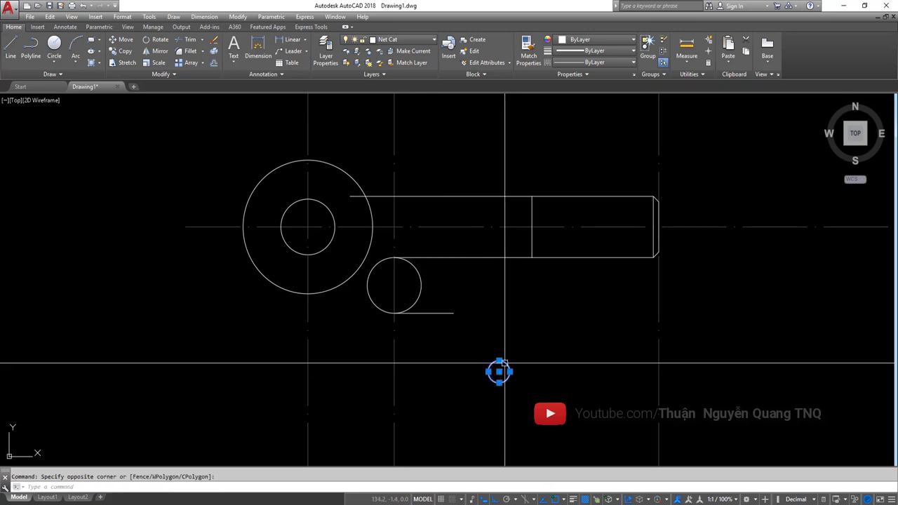
pyautogui.write('m')
pyautogui.press('Return')
pyautogui.click(499, 371)
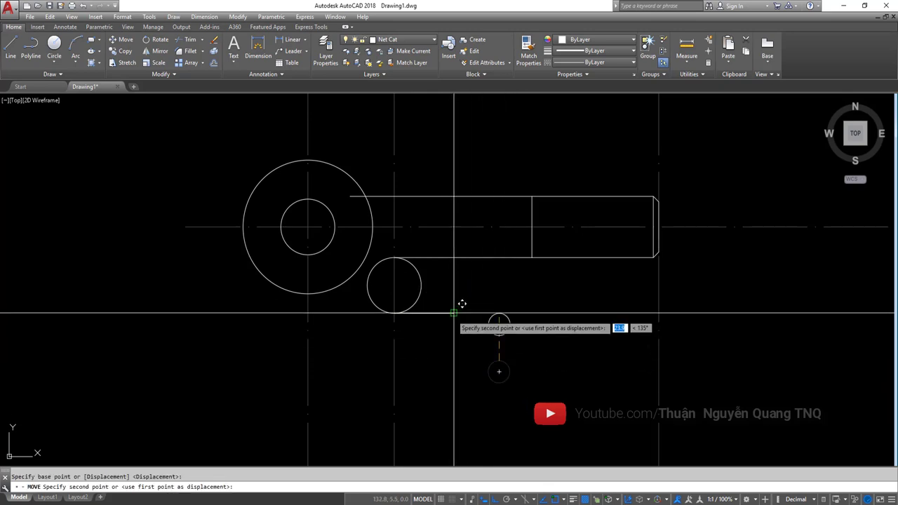
pyautogui.hotkey('alt', 'Tab')
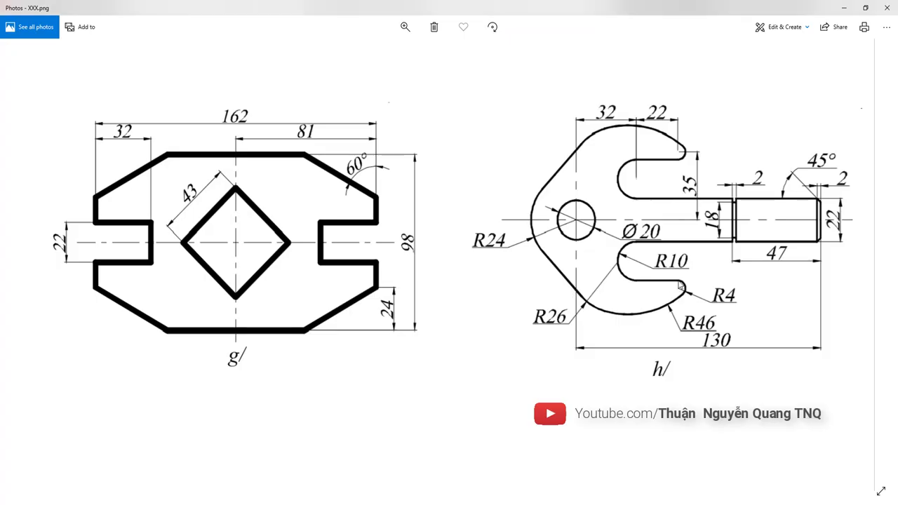
pyautogui.hotkey('alt', 'Tab')
pyautogui.scroll(2, 453, 321)
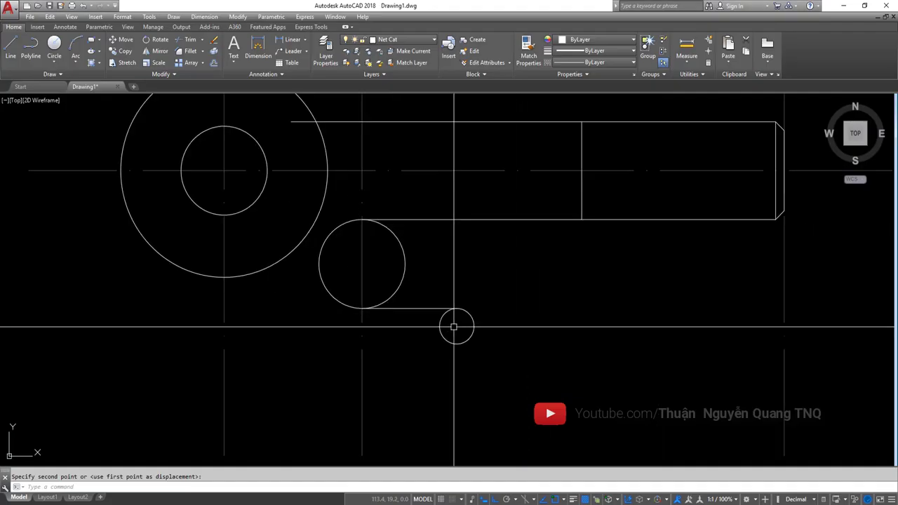
pyautogui.hotkey('alt', 'Tab')
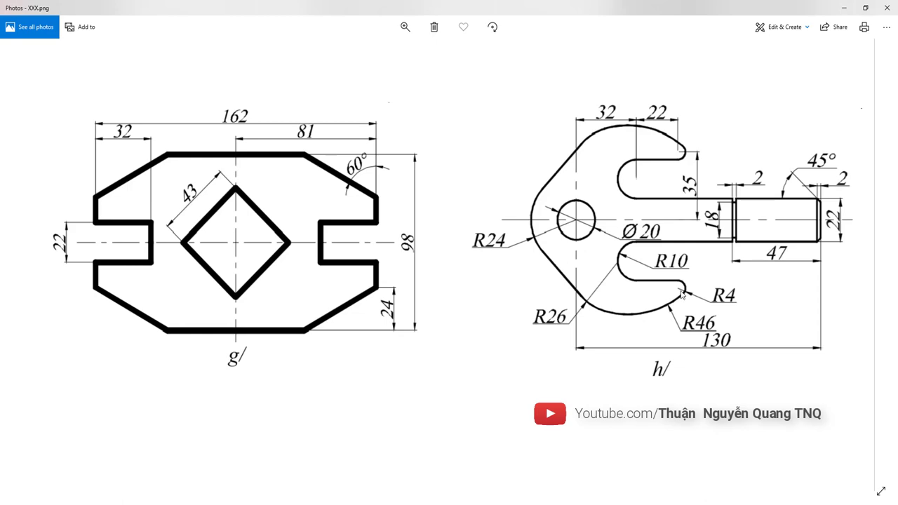
pyautogui.scroll(1, 672, 307)
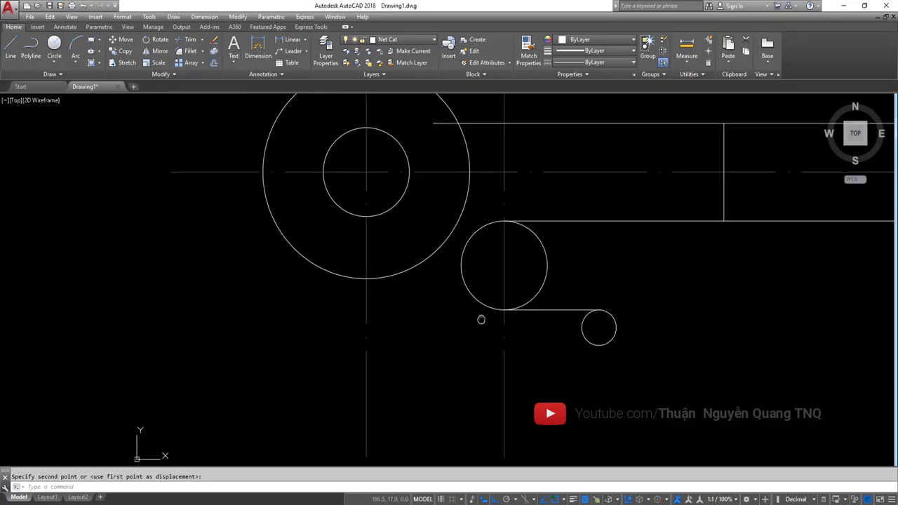
# - Draw a radius-26 circle centred on the intersection beside the R10 slot circle
pyautogui.write('c')
pyautogui.press('Return')
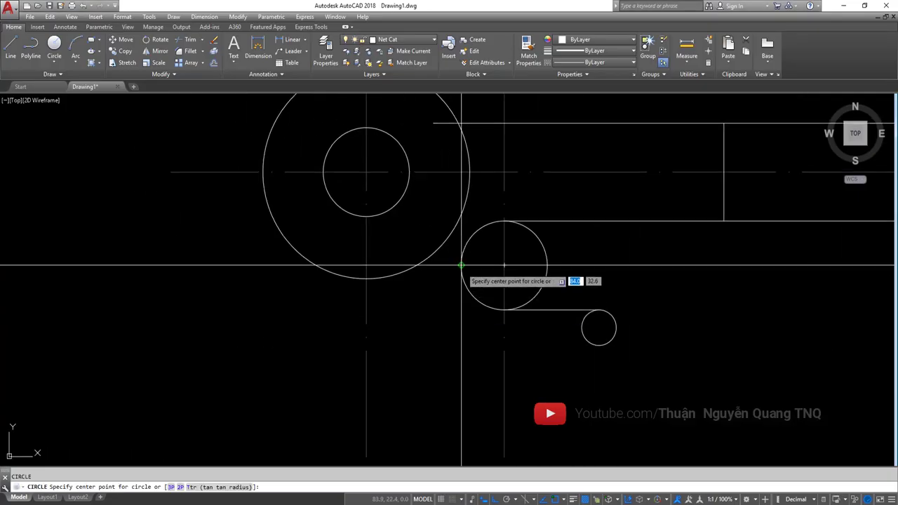
pyautogui.click(462, 266)
pyautogui.scroll(-4, 458, 278)
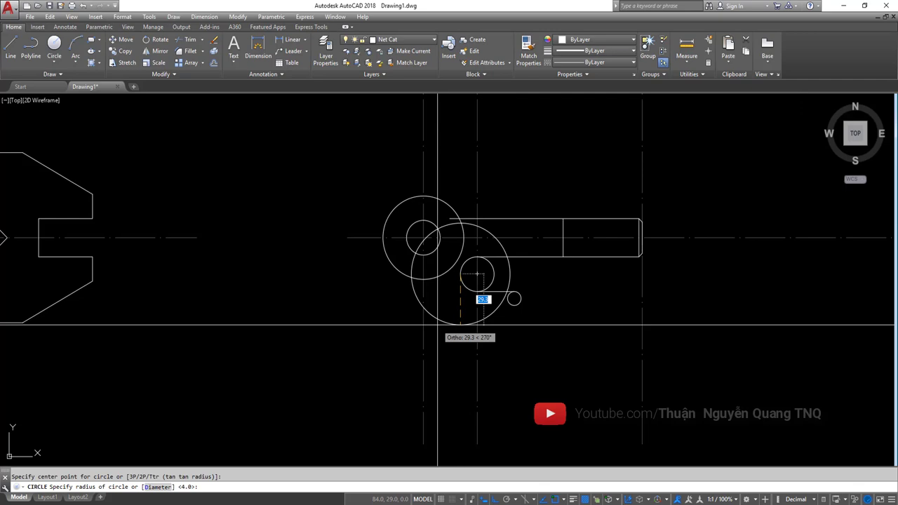
pyautogui.write('26')
pyautogui.press('Return')
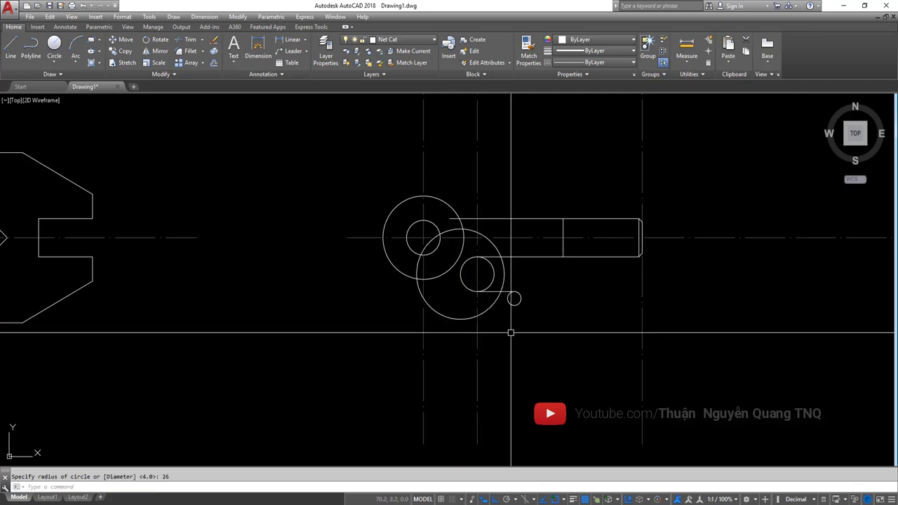
pyautogui.hotkey('alt', 'Tab')
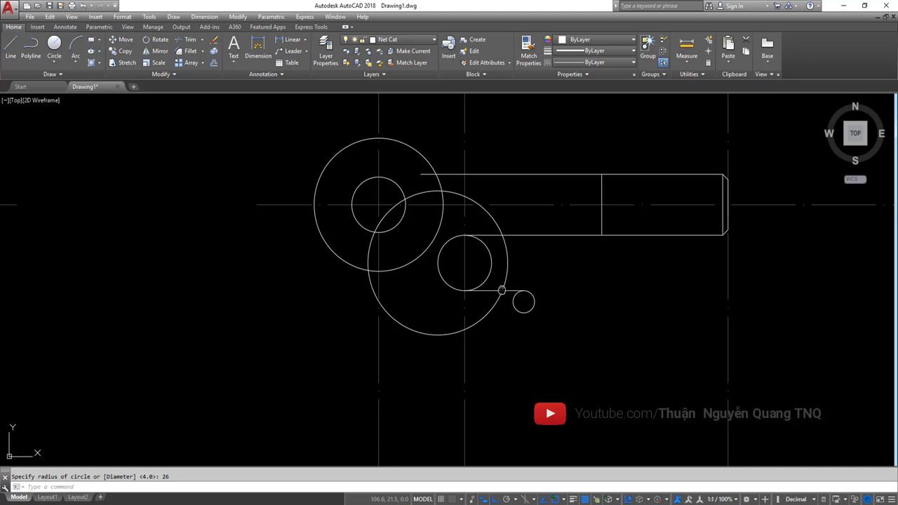
# - Draw a Tan, Tan, Radius circle of radius 46 touching the R26 circle and the R4 tip circle
pyautogui.moveTo(502, 290); pyautogui.dragTo(483, 305, button='middle')
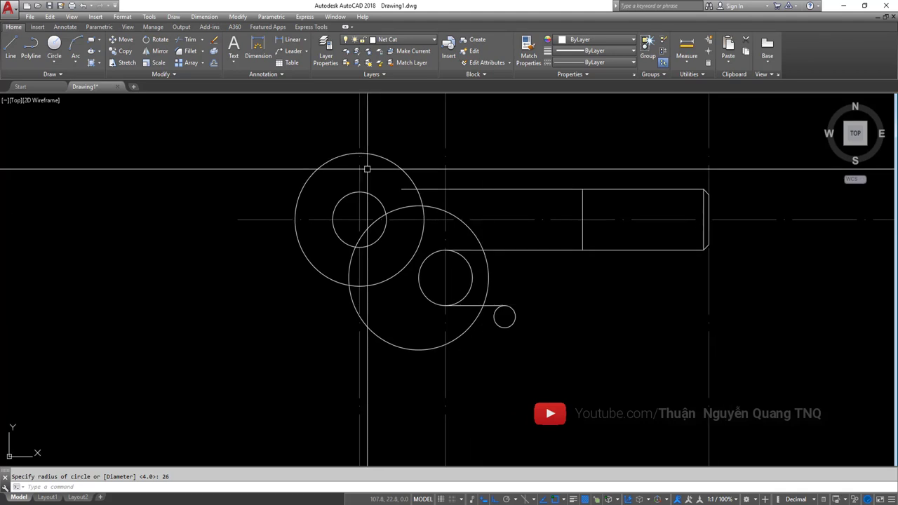
pyautogui.click(54, 61)
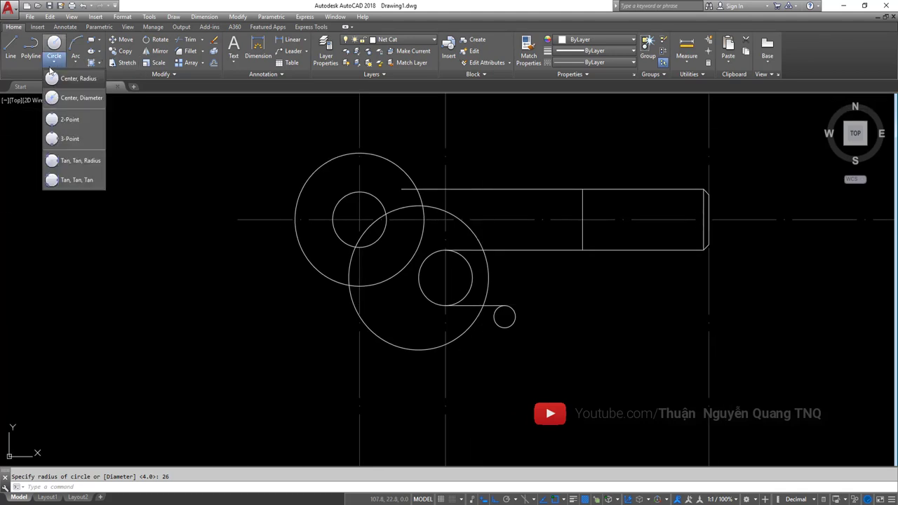
pyautogui.click(68, 164)
pyautogui.scroll(2, 409, 368)
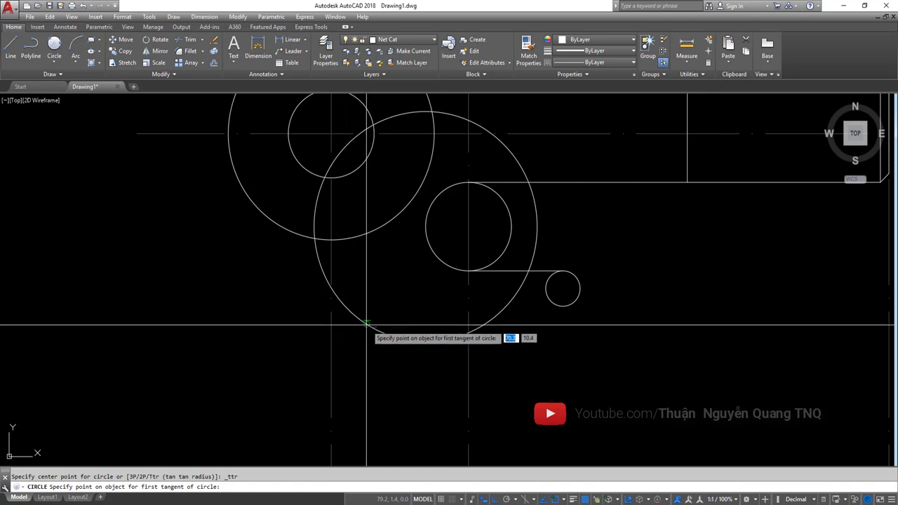
pyautogui.click(367, 324)
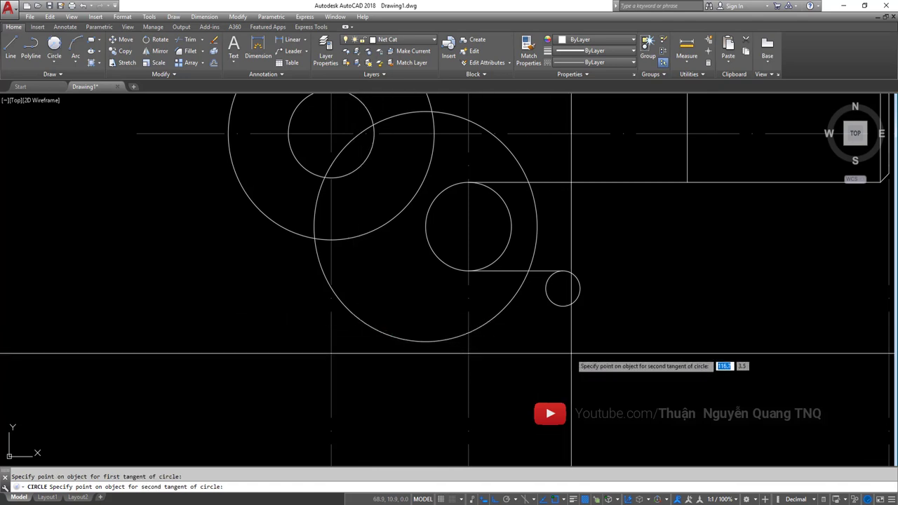
pyautogui.scroll(2, 575, 300)
pyautogui.click(568, 317)
pyautogui.write('46')
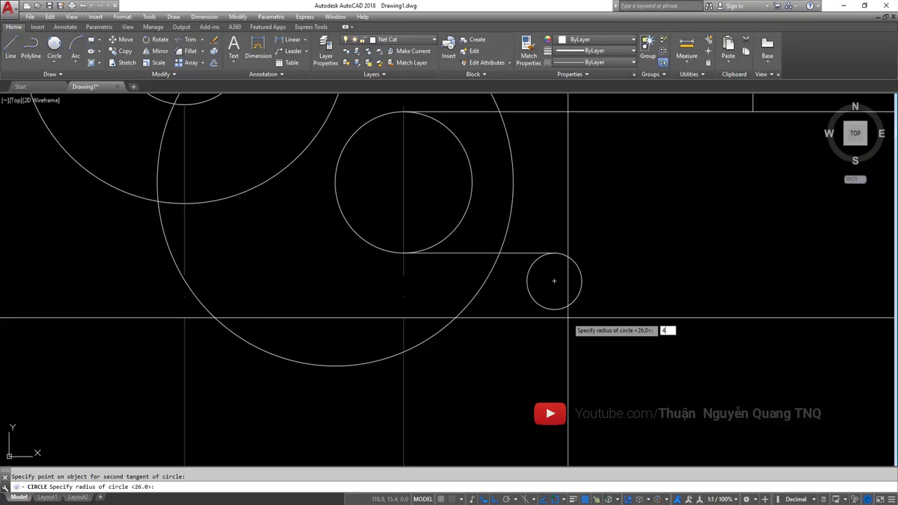
pyautogui.press('Return')
pyautogui.scroll(-3, 568, 315)
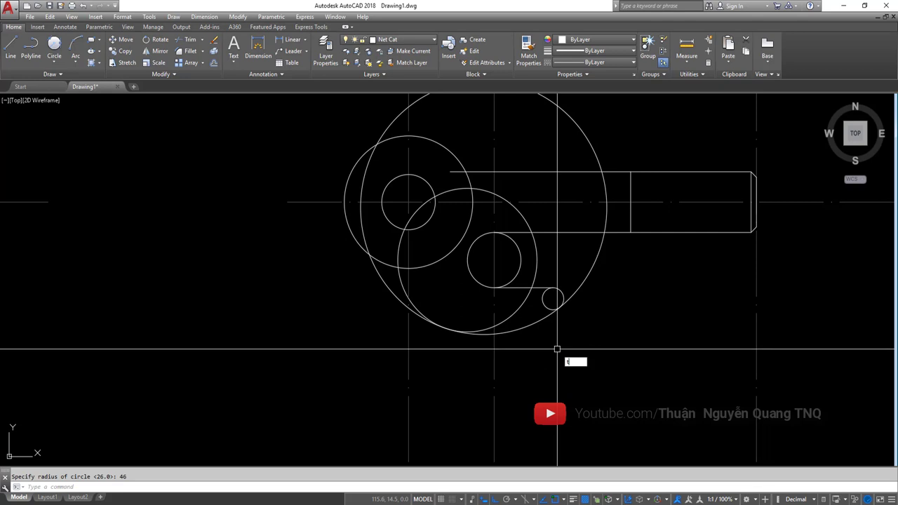
# - Trim away the lower-left arc of the R46 circle using a crossing window of cutting edges
pyautogui.write('tr')
pyautogui.press('Return')
pyautogui.click(627, 367)
pyautogui.click(381, 287)
pyautogui.scroll(2, 421, 302)
pyautogui.press('Return')
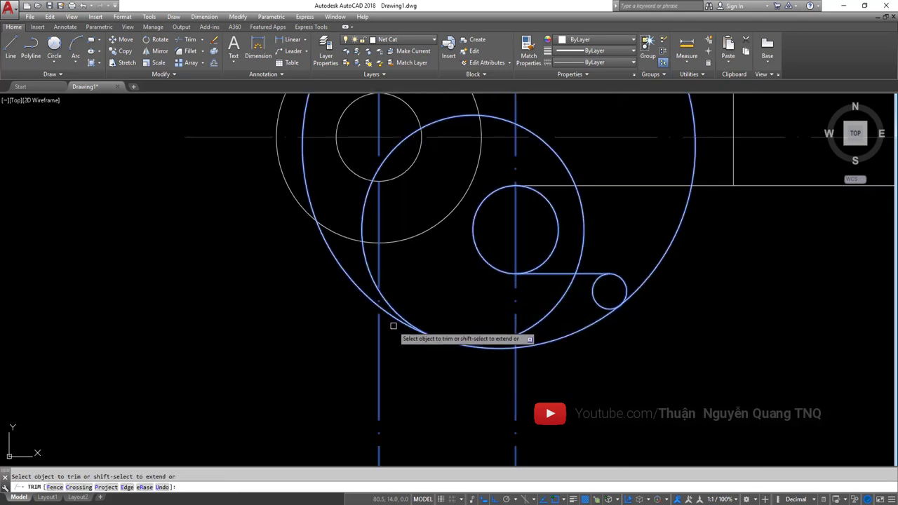
pyautogui.click(393, 318)
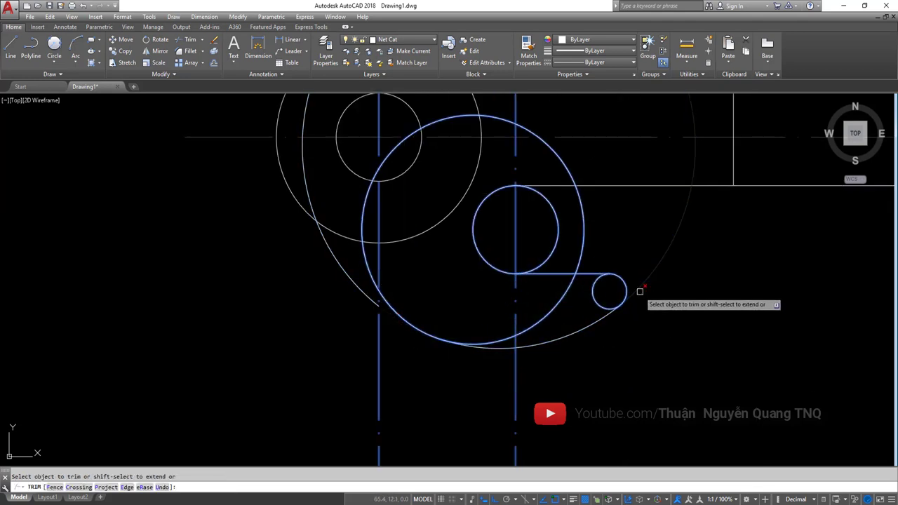
pyautogui.press('Escape')
# - Delete the leftover left arc, undoing an accidental erase of other objects
pyautogui.scroll(2, 351, 286)
pyautogui.click(362, 288)
pyautogui.press('Delete')
pyautogui.scroll(-2, 437, 320)
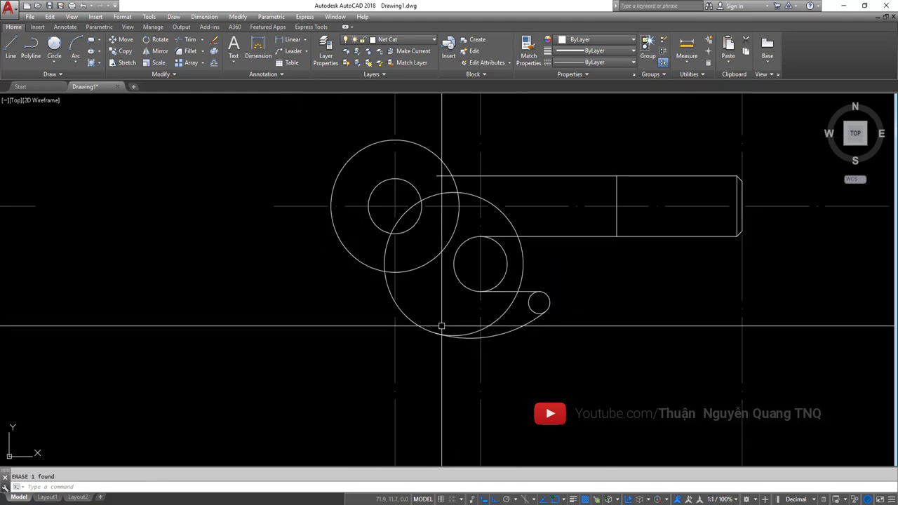
pyautogui.scroll(2, 522, 311)
pyautogui.click(594, 351)
pyautogui.click(498, 281)
pyautogui.press('Delete')
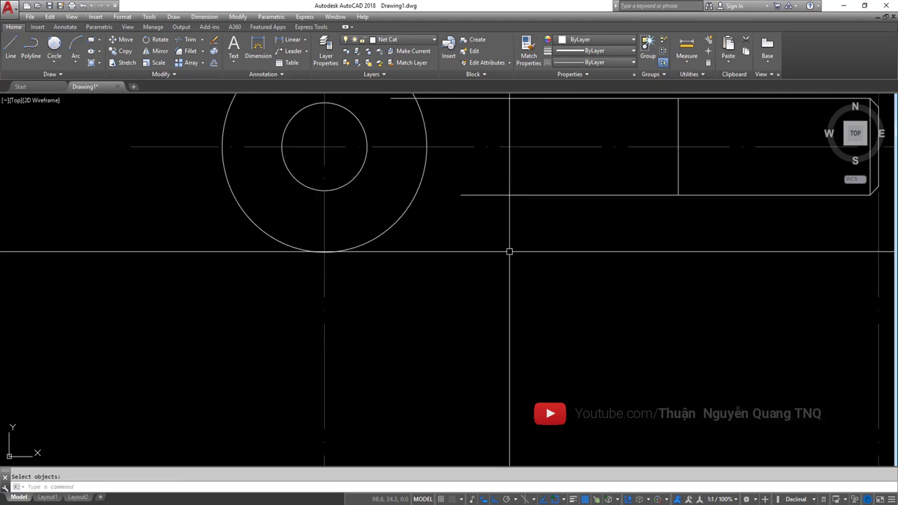
pyautogui.hotkey('ctrl', 'z')
# - Start another trim with the slot and tip circles as cutting edges, then cancel it
pyautogui.write('tr')
pyautogui.press('Return')
pyautogui.click(613, 358)
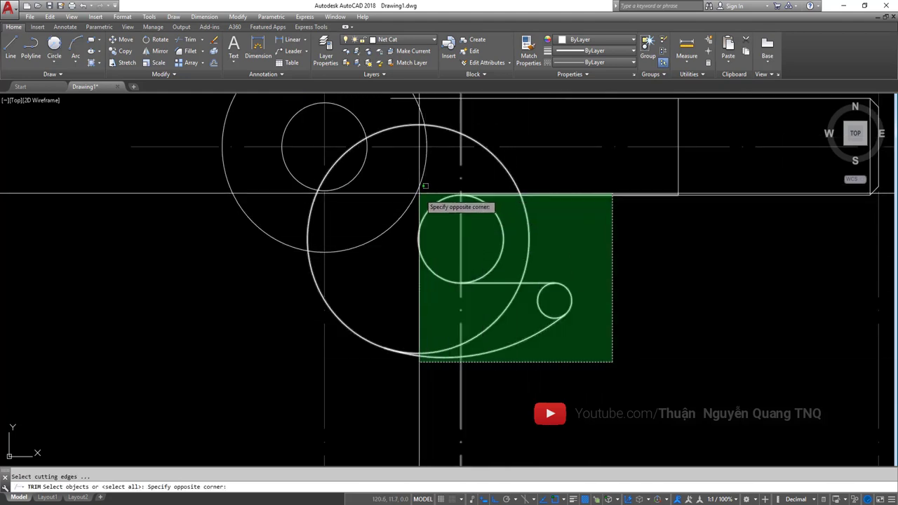
pyautogui.click(419, 190)
pyautogui.press('Return')
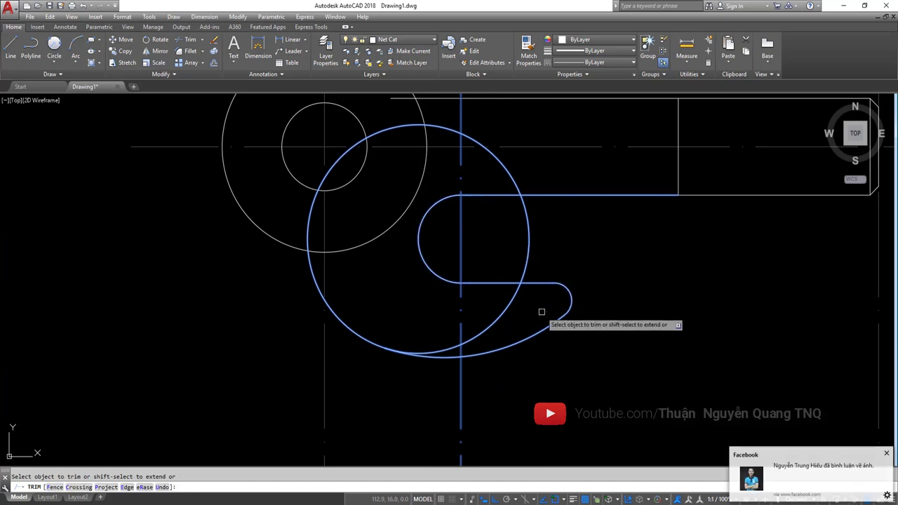
pyautogui.press('Escape')
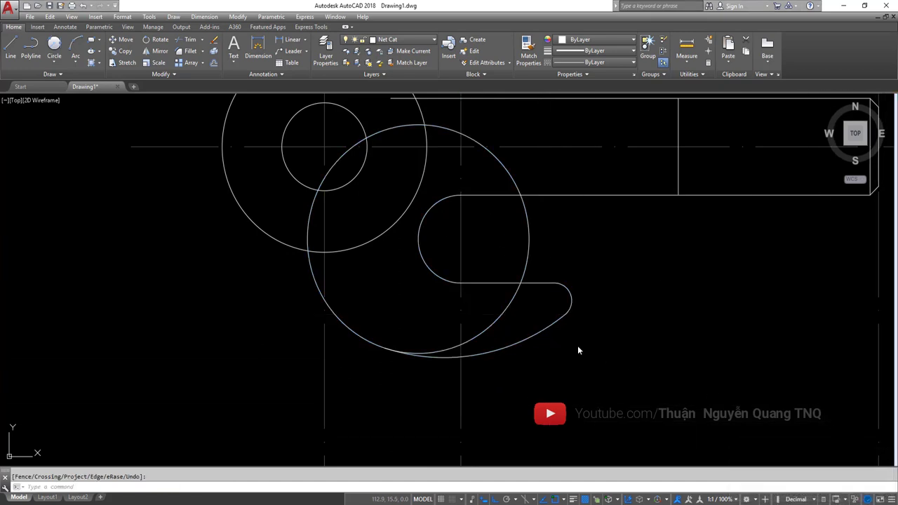
pyautogui.scroll(-3, 551, 310)
pyautogui.scroll(2, 538, 290)
# - Trim the R26 circle down to its lower arc, then return to the wrench reference image
pyautogui.scroll(-1, 453, 321)
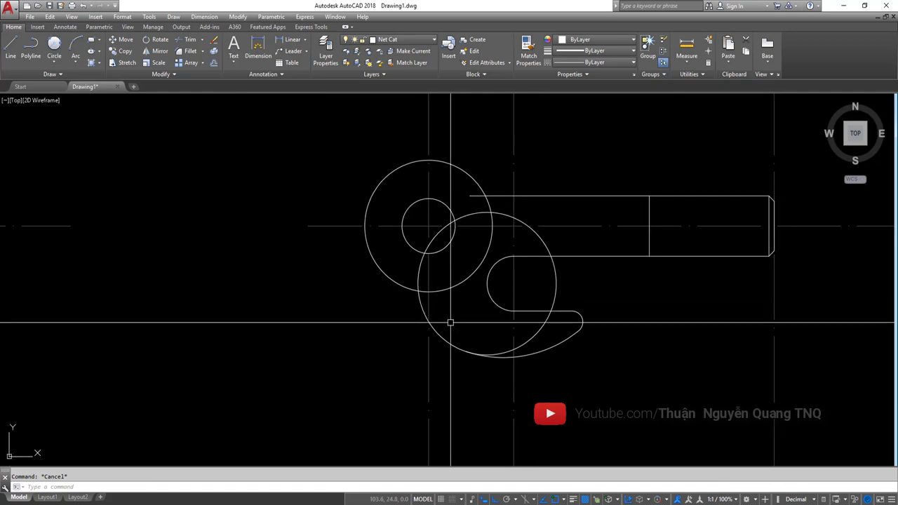
pyautogui.press('Return')
pyautogui.press('Return')
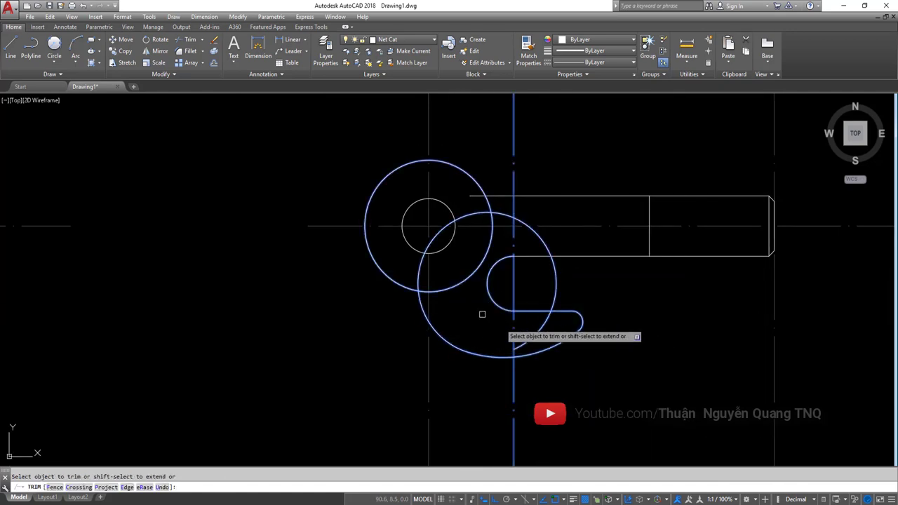
pyautogui.click(426, 320)
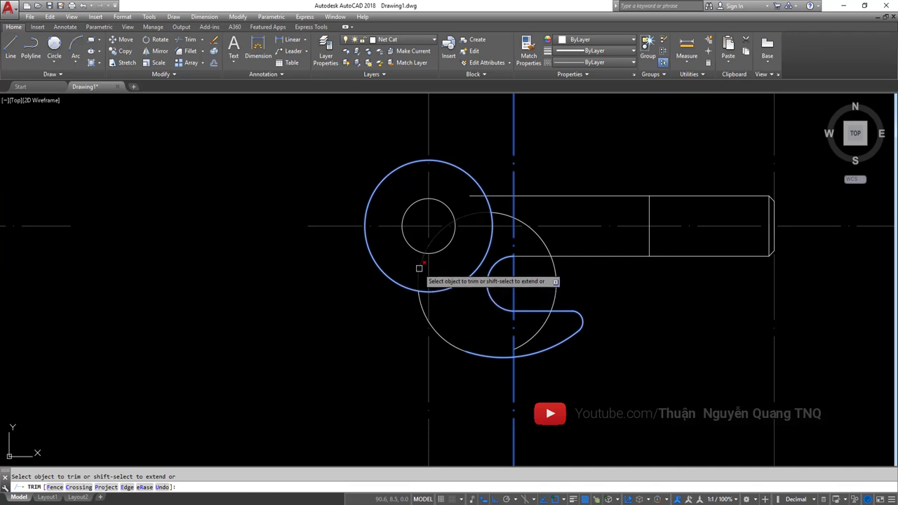
pyautogui.press('Escape')
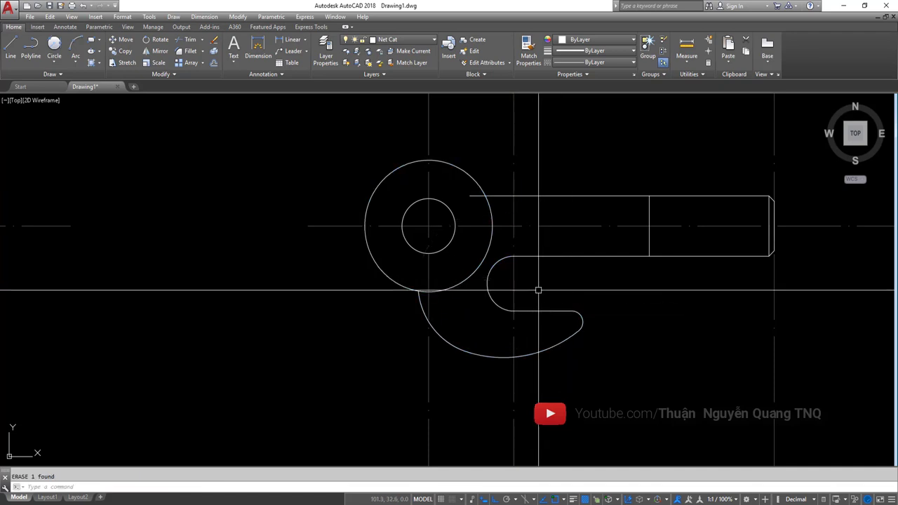
pyautogui.hotkey('alt', 'Tab')
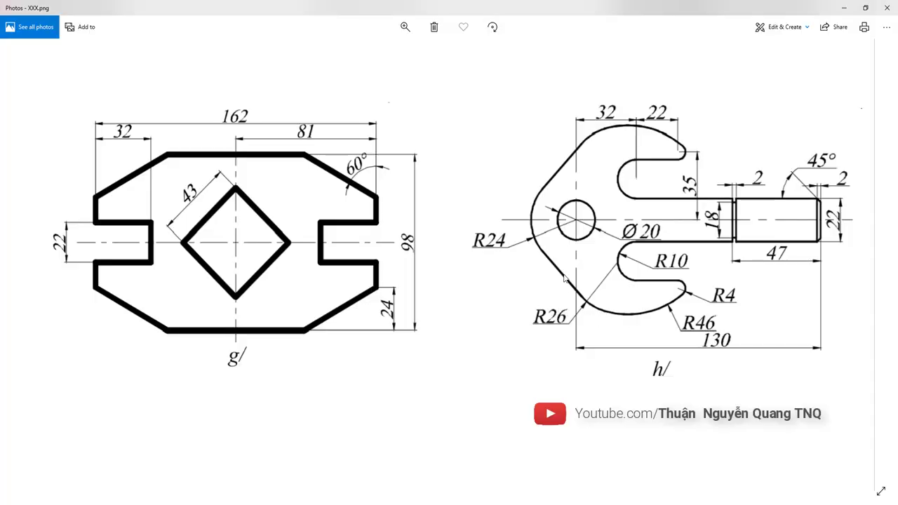
pyautogui.scroll(2, 572, 279)
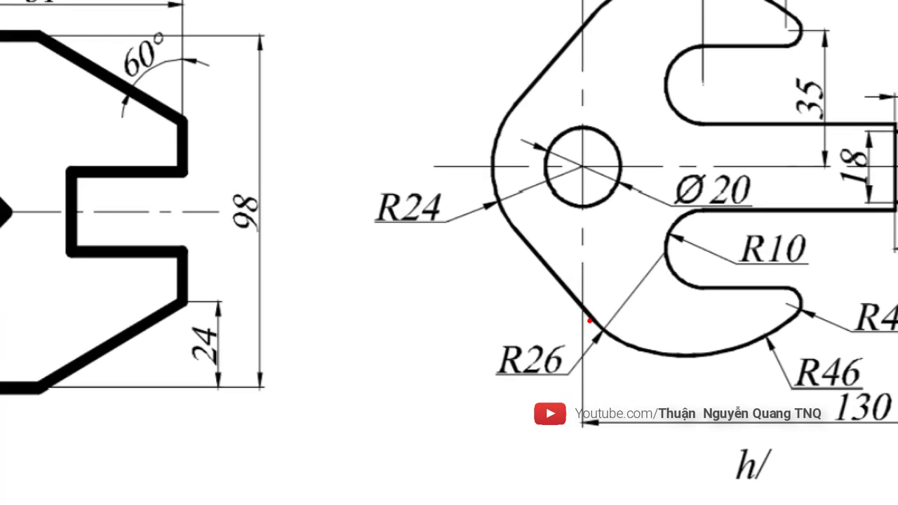
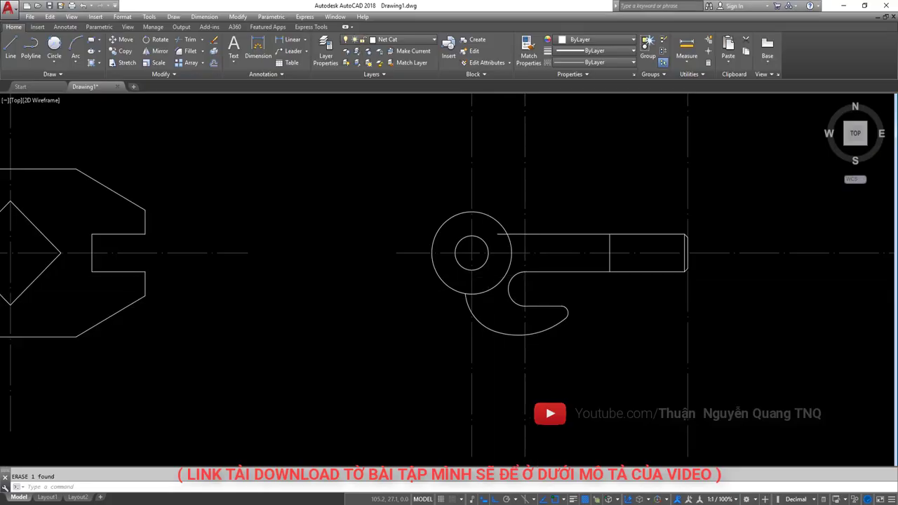
# - Look over the part h/ reference image with its R24 and R26 edges marked
pyautogui.scroll(2, 426, 333)
# - Draw a left-side line tangent to both the large circle and the lower arc
pyautogui.scroll(4, 425, 333)
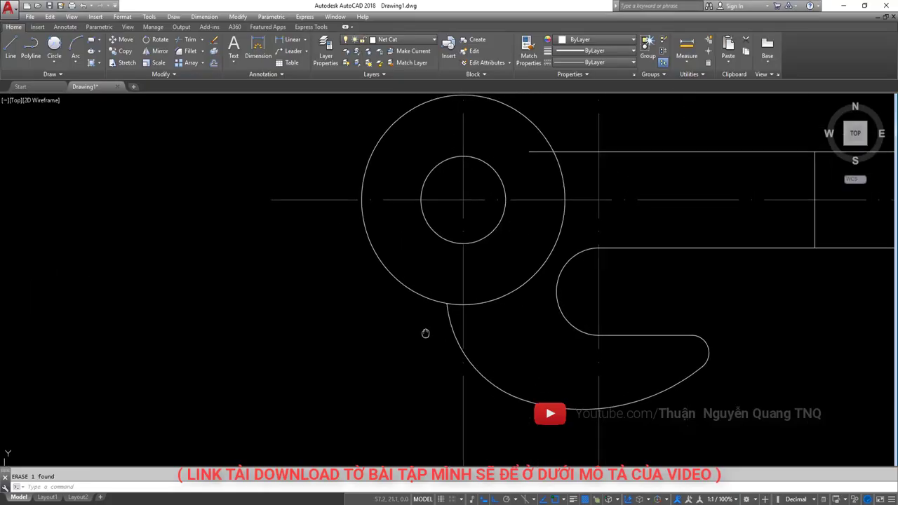
pyautogui.write('l')
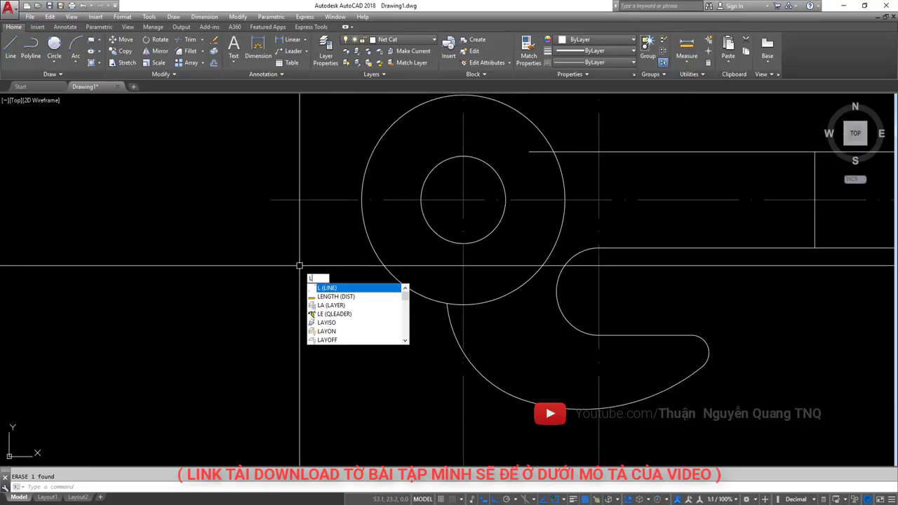
pyautogui.press('Return')
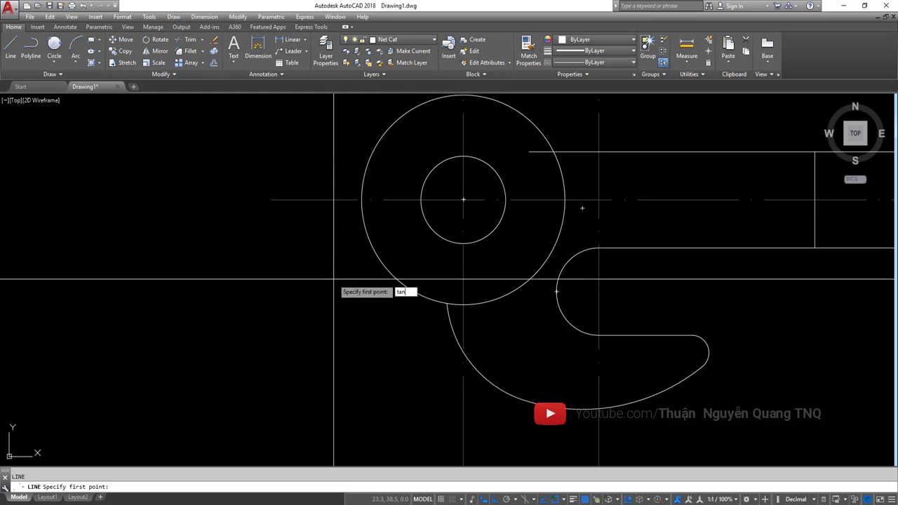
pyautogui.click(373, 251)
pyautogui.write('tan')
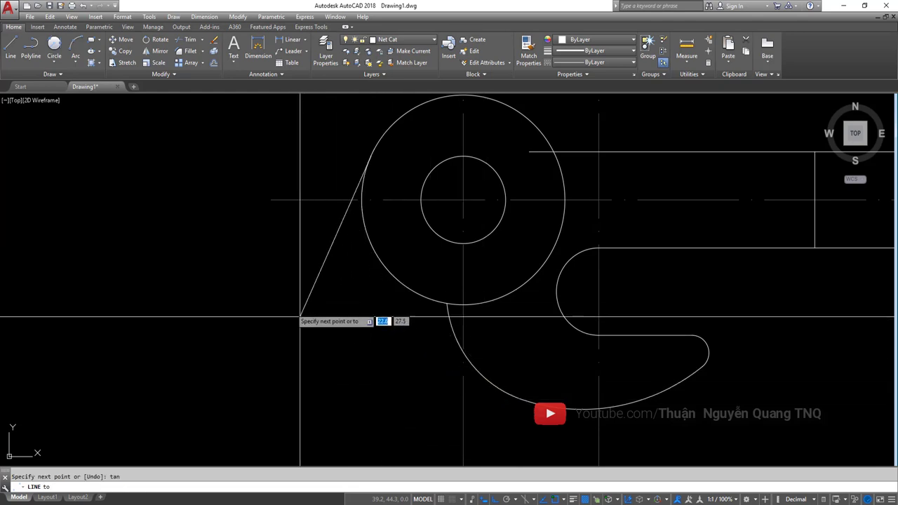
pyautogui.click(501, 397)
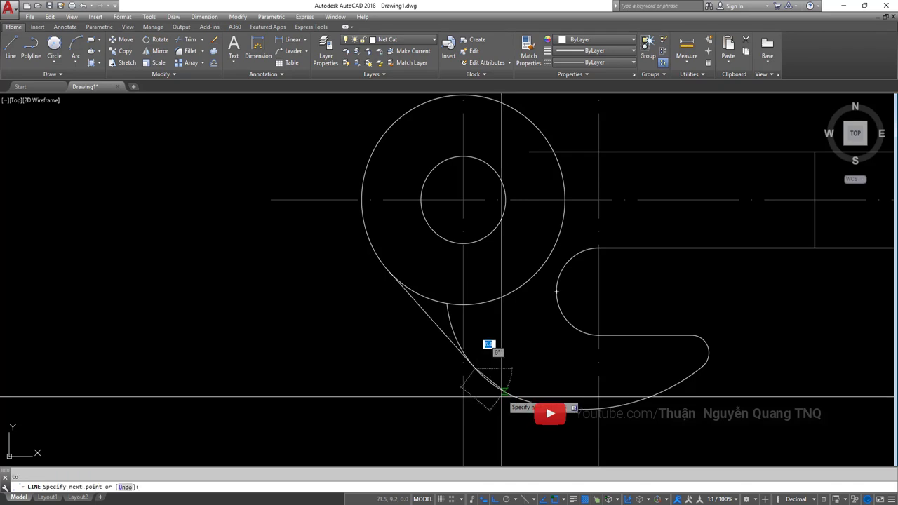
pyautogui.scroll(4, 501, 397)
pyautogui.scroll(-4, 456, 360)
pyautogui.press('Escape')
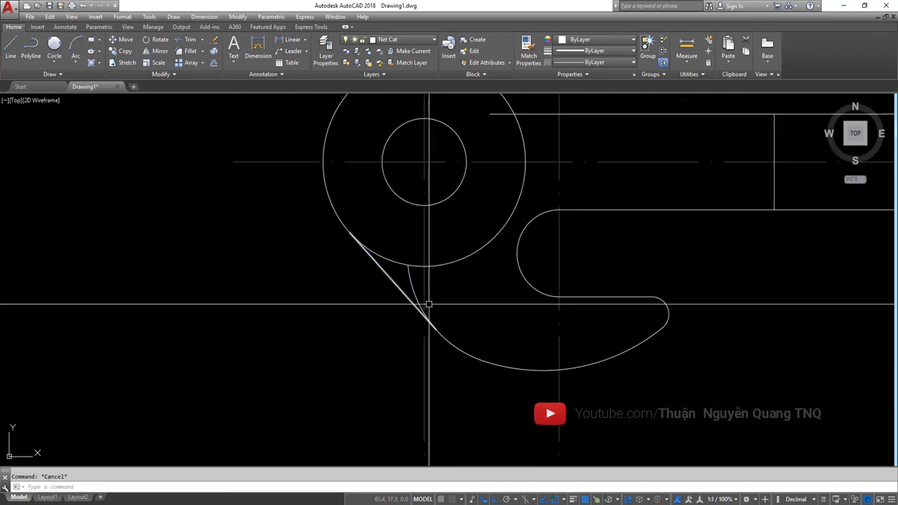
# - Trim the outer circle's excess arc beyond the new tangent edge
pyautogui.write('tr')
pyautogui.press('Return')
pyautogui.moveTo(453, 357); pyautogui.dragTo(341, 227)
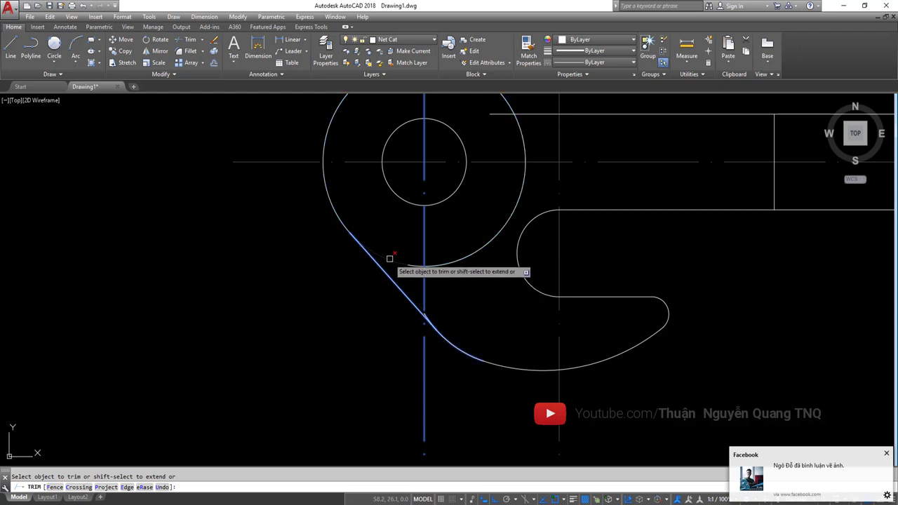
pyautogui.scroll(-4, 425, 265)
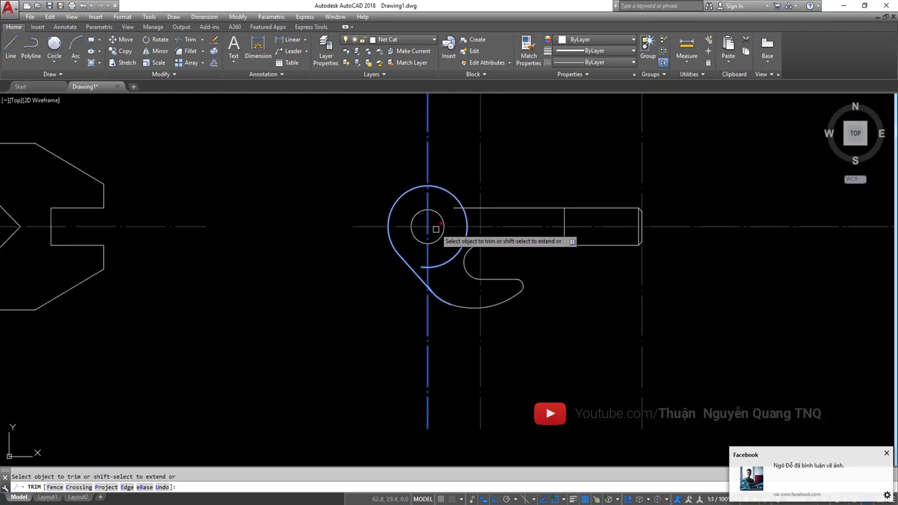
pyautogui.press('Escape')
# - Dismiss the notification, recentre the part, and switch to the reference image
pyautogui.scroll(3, 503, 289)
pyautogui.click(884, 454)
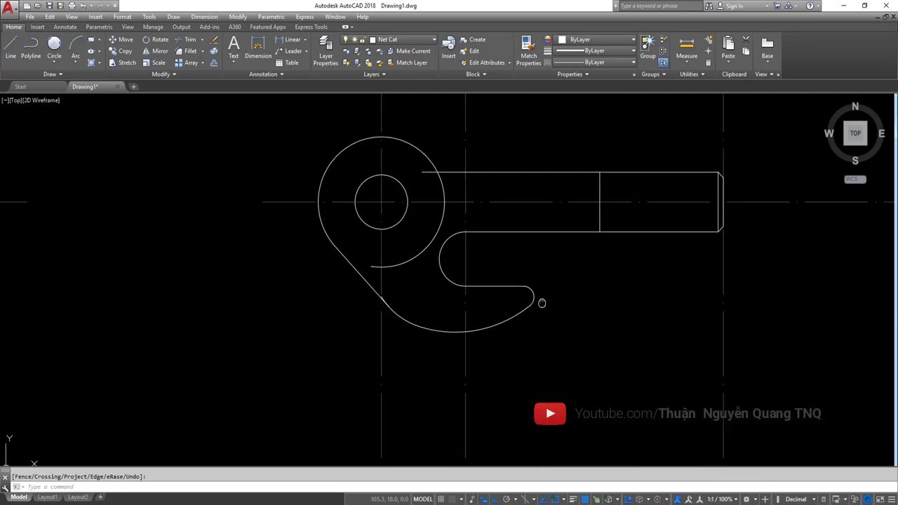
pyautogui.moveTo(547, 294)
pyautogui.mouseDown(button='middle')
pyautogui.moveTo(524, 337)
pyautogui.moveTo(459, 355)
pyautogui.mouseUp(button='middle')
pyautogui.hotkey('alt', 'Tab')
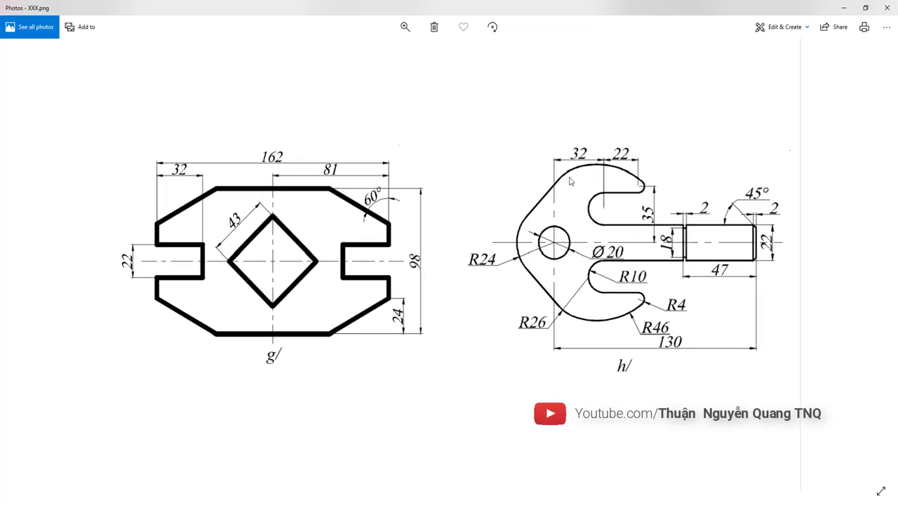
# - Back in AutoCAD, select the lower jaw curves and tangent edge, excluding the big circle
pyautogui.hotkey('alt', 'Tab')
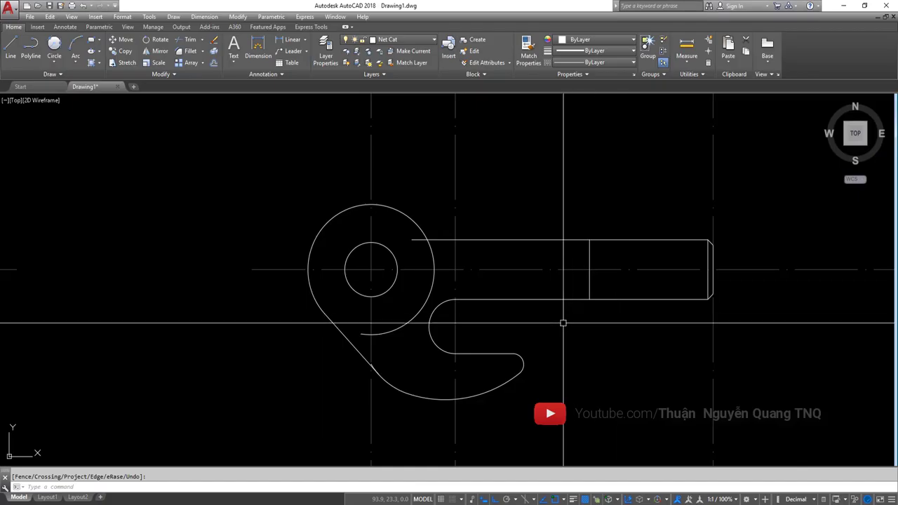
pyautogui.click(547, 333)
pyautogui.click(492, 397)
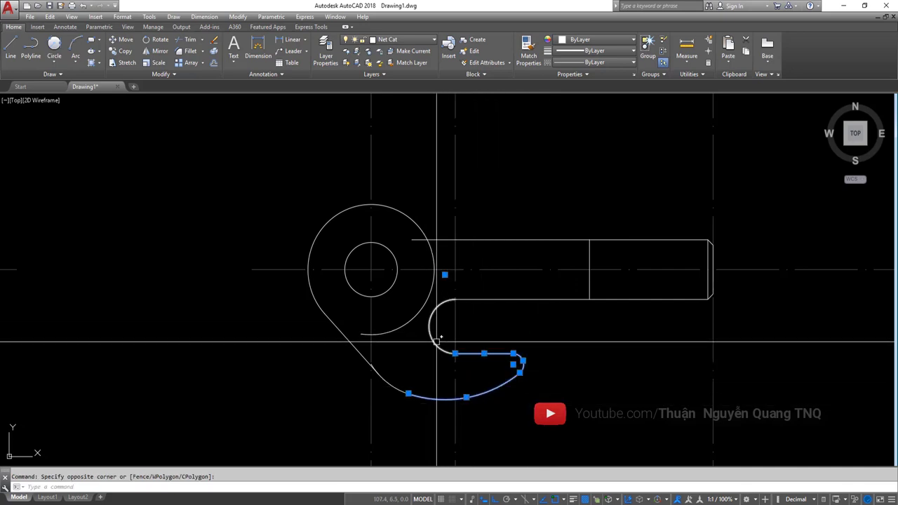
pyautogui.click(431, 329)
pyautogui.click(381, 367)
pyautogui.click(372, 377)
pyautogui.click(340, 329)
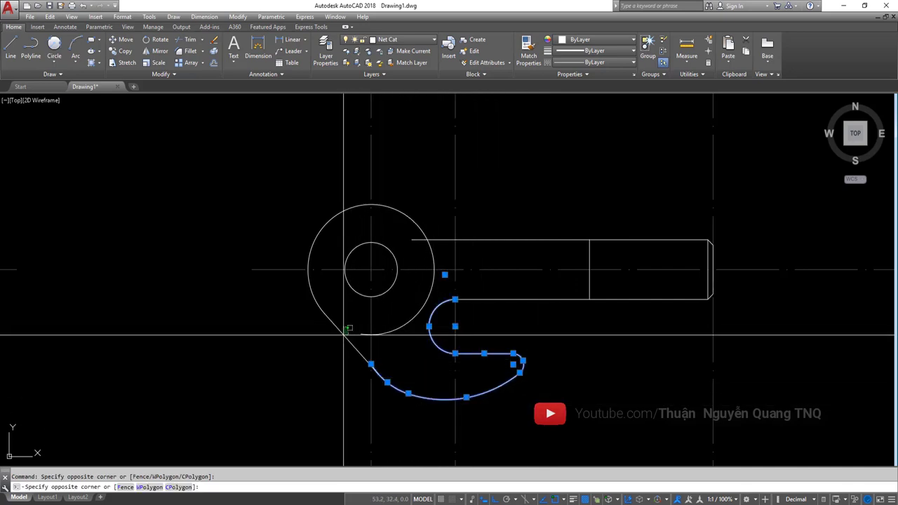
pyautogui.click(309, 298)
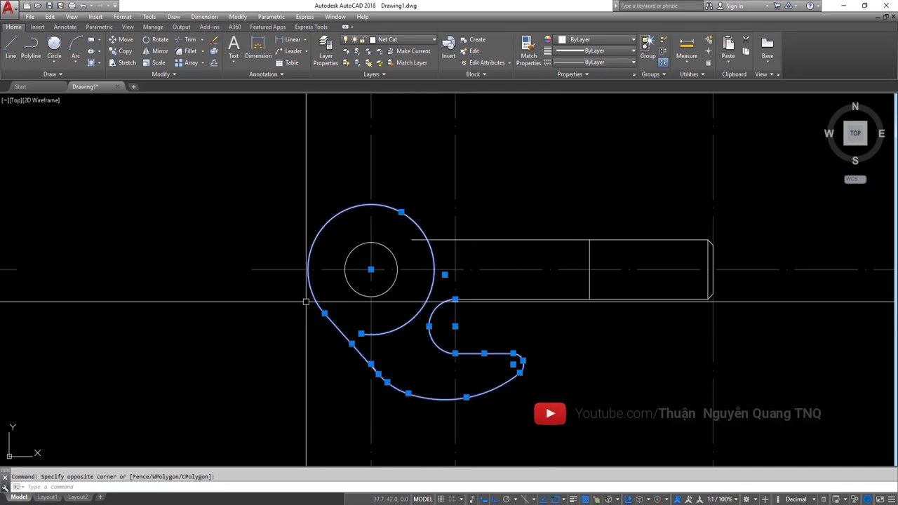
pyautogui.keyDown('shift'); pyautogui.click(297, 221); pyautogui.keyUp('shift')
# - Mirror the selected jaw across the horizontal centre line, keeping the originals
pyautogui.write('m')
pyautogui.press('Return')
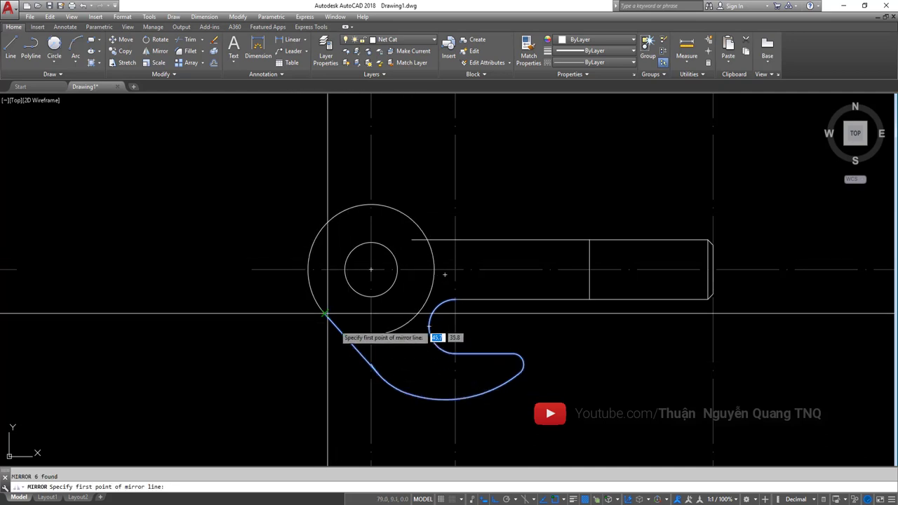
pyautogui.click(371, 269)
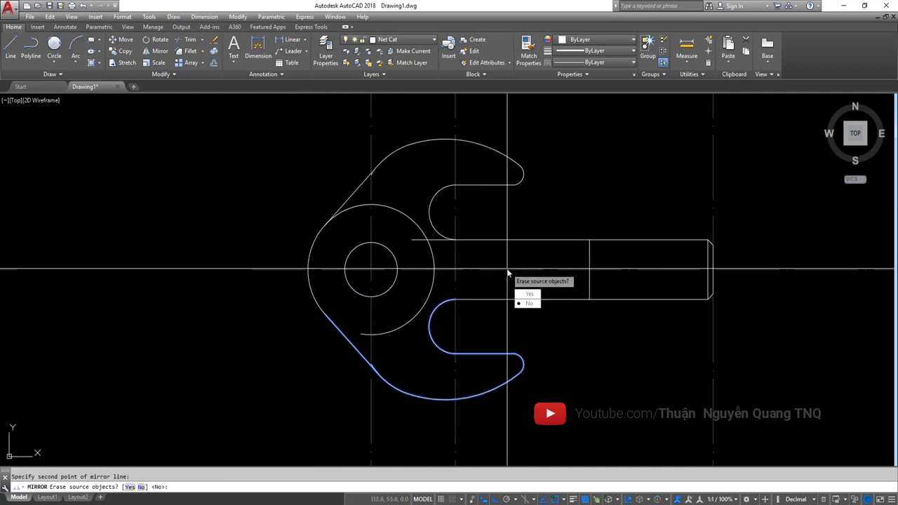
pyautogui.write('n')
pyautogui.press('Return')
pyautogui.moveTo(500, 339); pyautogui.dragTo(505, 320, button='middle')
# - Trim the leftover circle and line segments, using all objects as cutting edges
pyautogui.write('r')
pyautogui.press('Return')
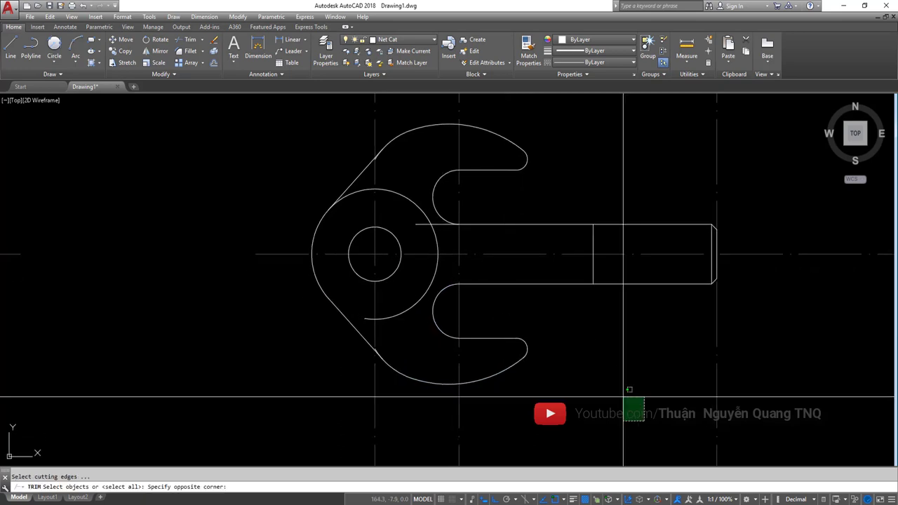
pyautogui.press('Return')
pyautogui.scroll(4, 365, 188)
pyautogui.scroll(-2, 441, 221)
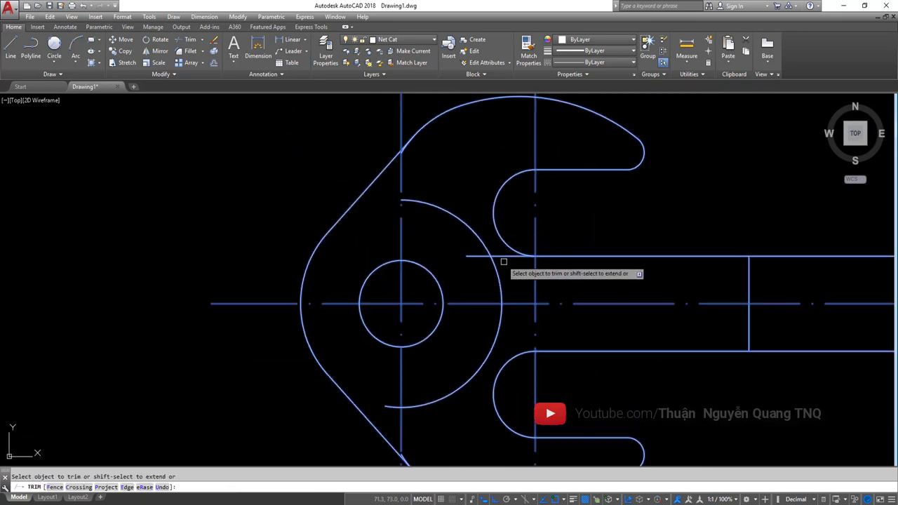
pyautogui.scroll(1, 421, 330)
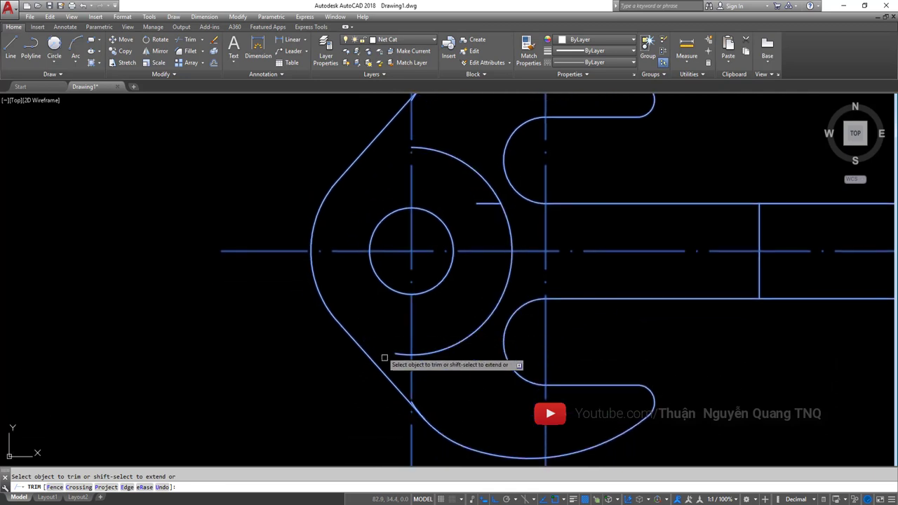
pyautogui.scroll(4, 414, 421)
pyautogui.scroll(4, 414, 421)
pyautogui.scroll(-5, 403, 327)
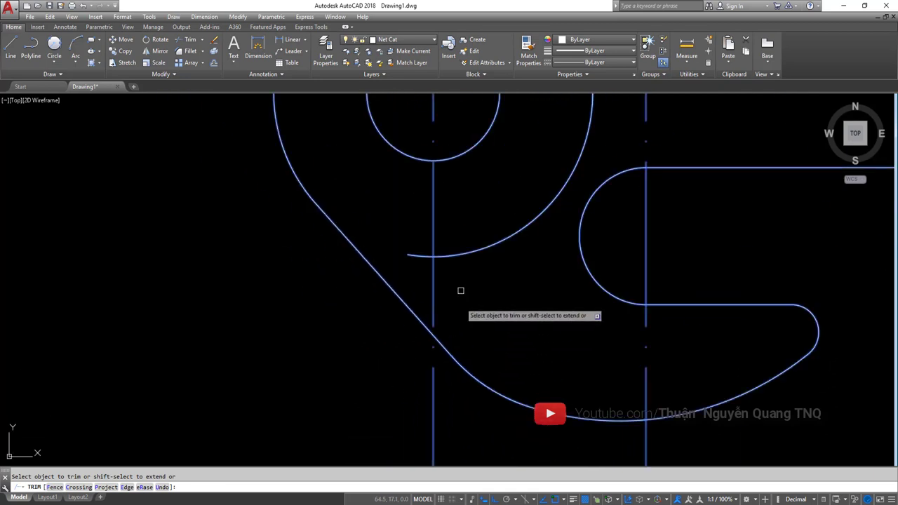
pyautogui.scroll(-2, 455, 431)
pyautogui.scroll(-2, 457, 236)
pyautogui.scroll(5, 410, 234)
pyautogui.scroll(3, 411, 234)
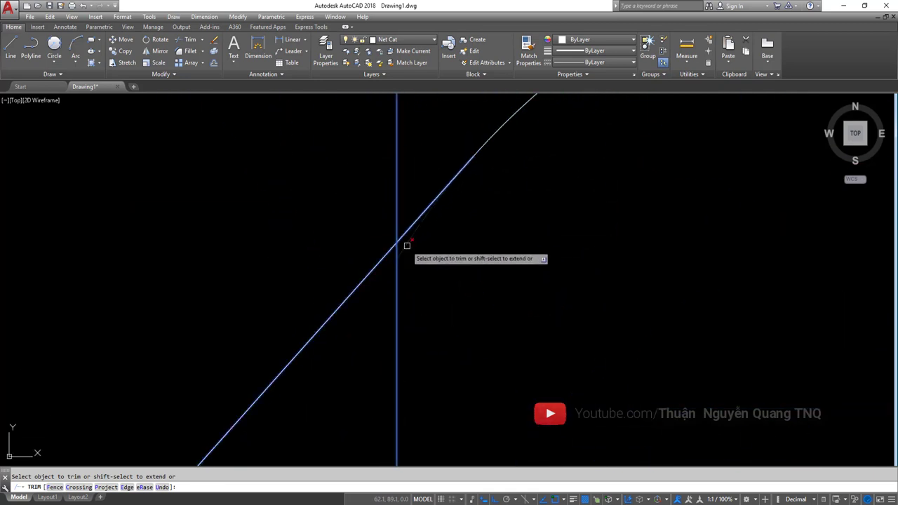
pyautogui.scroll(-5, 407, 245)
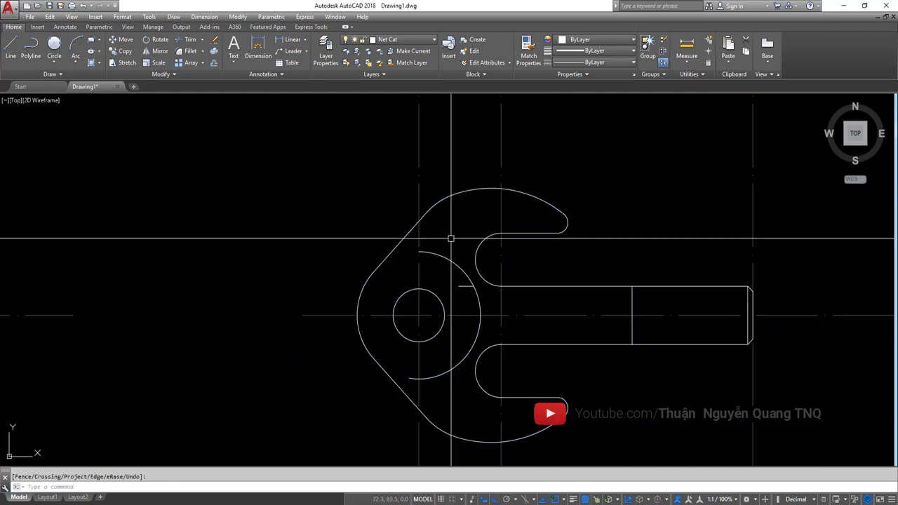
pyautogui.scroll(4, 481, 295)
# - Erase the two leftover scraps near the circle and return to the reference image
pyautogui.click(481, 286)
pyautogui.click(431, 302)
pyautogui.scroll(-5, 431, 303)
pyautogui.scroll(-1, 431, 302)
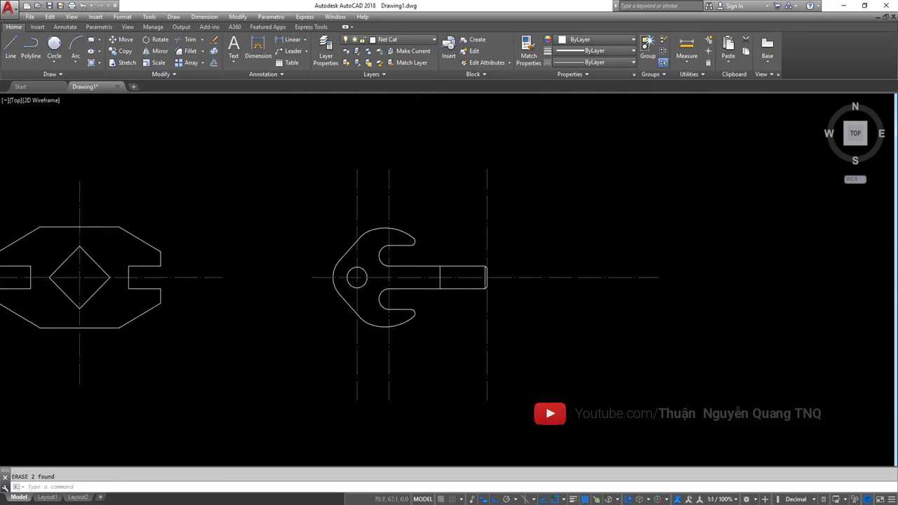
pyautogui.hotkey('alt', 'Tab')
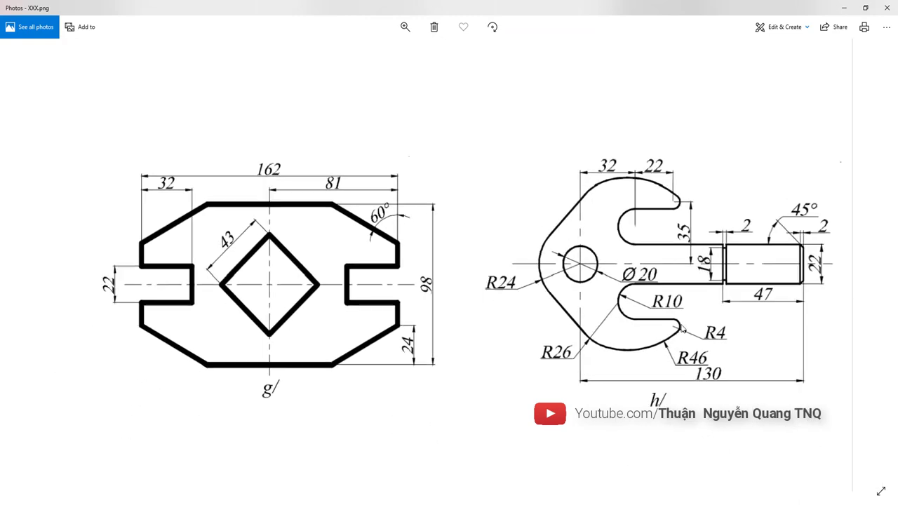
# - Zoom into part h/ to read the 18 shaft diameter, 47 length and 2 chamfers
pyautogui.scroll(2, 675, 325)
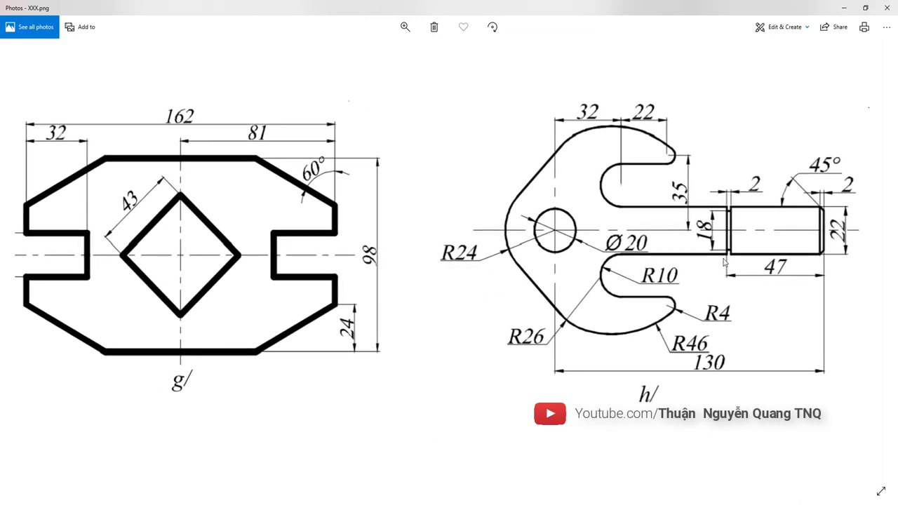
pyautogui.scroll(2, 731, 236)
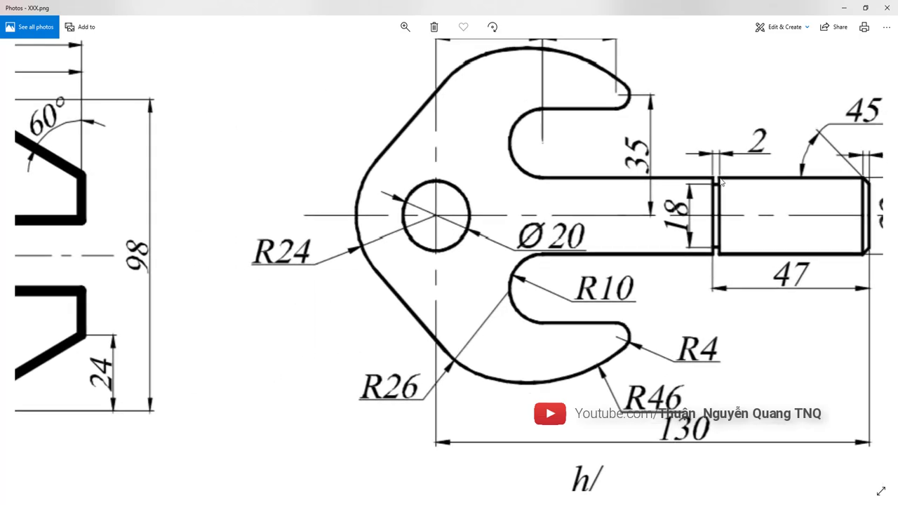
# - Return to AutoCAD, dismiss the notification, and clear the stray selection and prompts
pyautogui.hotkey('alt', 'Tab')
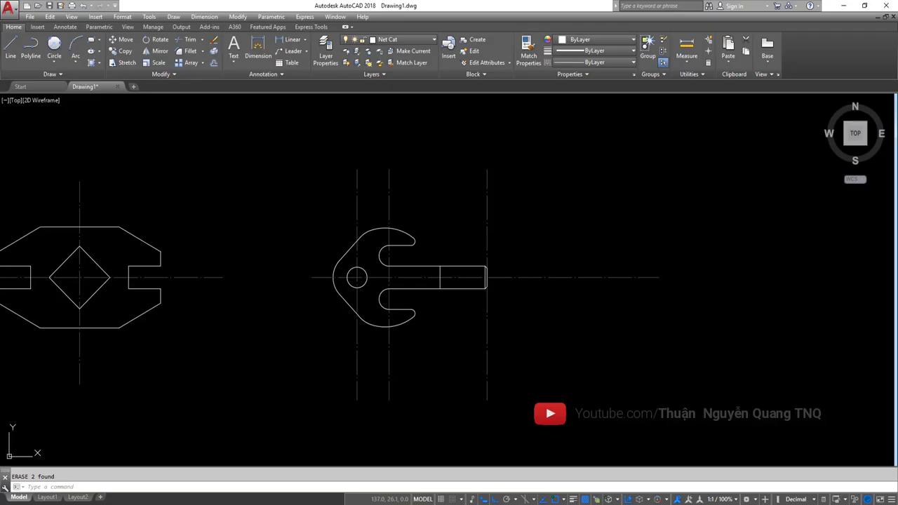
pyautogui.scroll(5, 430, 270)
pyautogui.scroll(3, 491, 279)
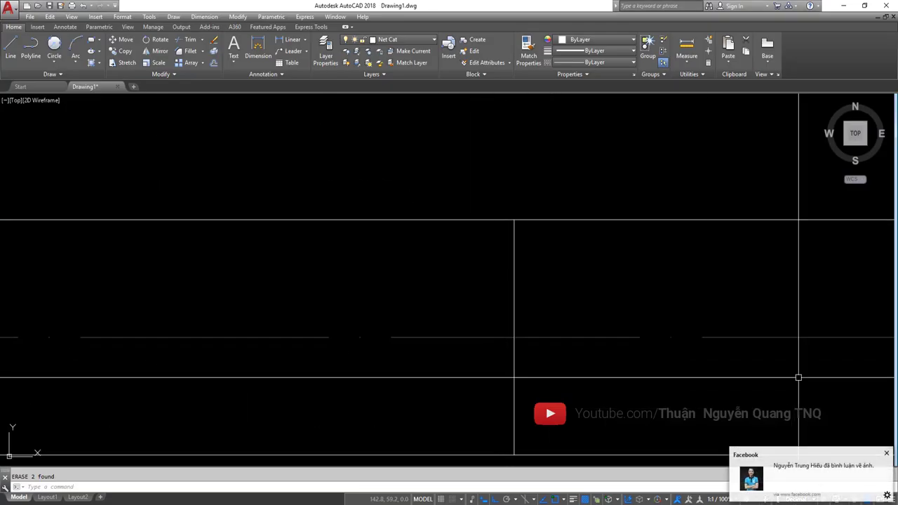
pyautogui.click(886, 454)
pyautogui.scroll(-3, 487, 279)
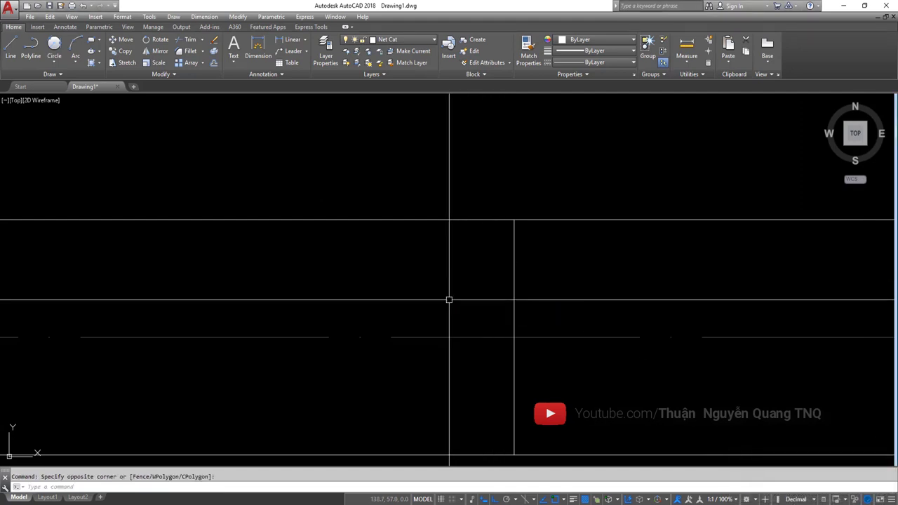
pyautogui.scroll(-3, 449, 295)
pyautogui.press('Escape')
pyautogui.scroll(2, 455, 277)
pyautogui.scroll(2, 467, 270)
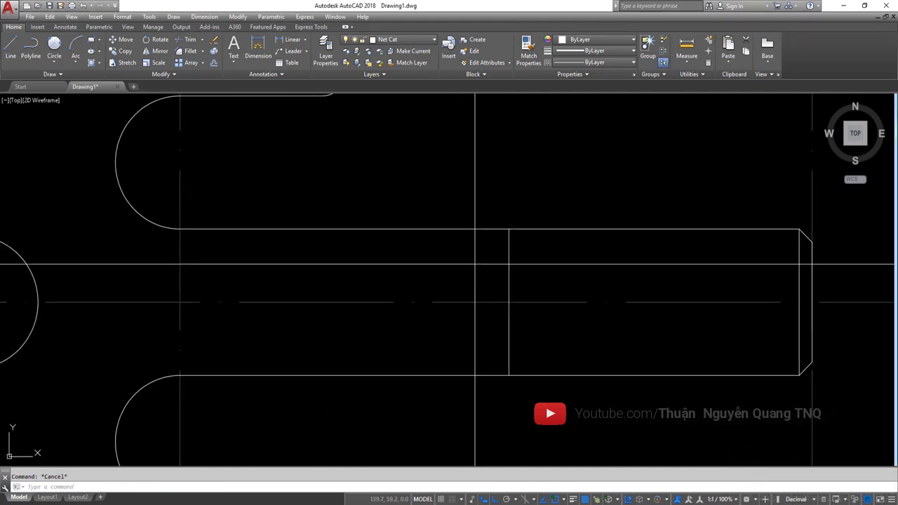
pyautogui.press('Return')
pyautogui.scroll(-2, 471, 265)
pyautogui.press('Escape')
# - Draw a 2 by 2 square and move it onto the shank at the step
pyautogui.write('ec')
pyautogui.press('Return')
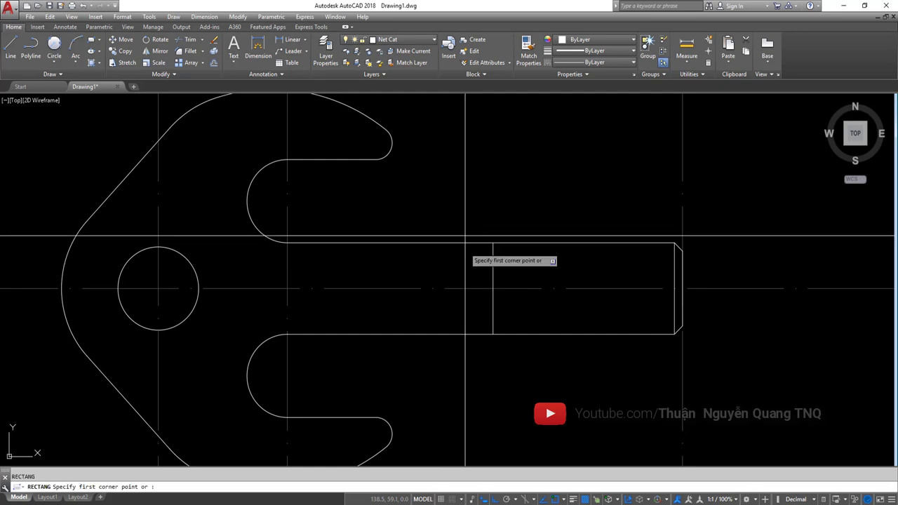
pyautogui.click(464, 177)
pyautogui.press('Return')
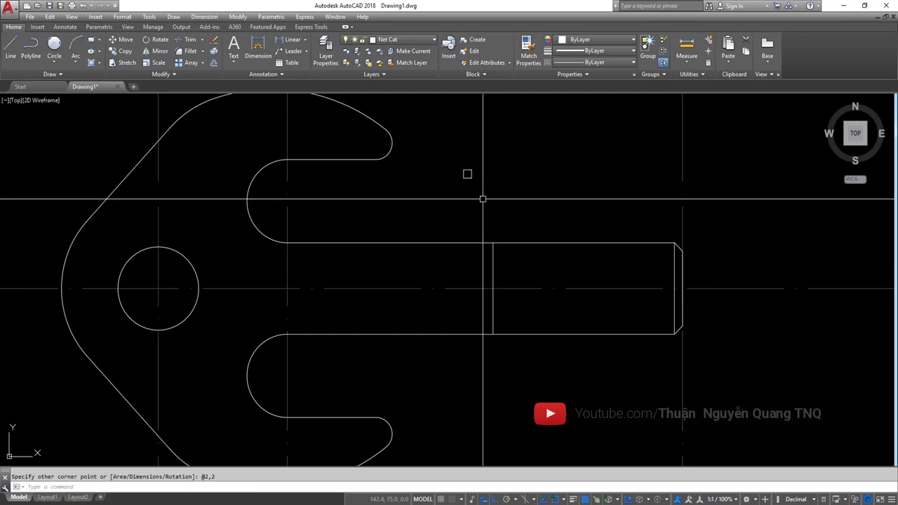
pyautogui.click(482, 199)
pyautogui.click(458, 160)
pyautogui.write('m')
pyautogui.press('Return')
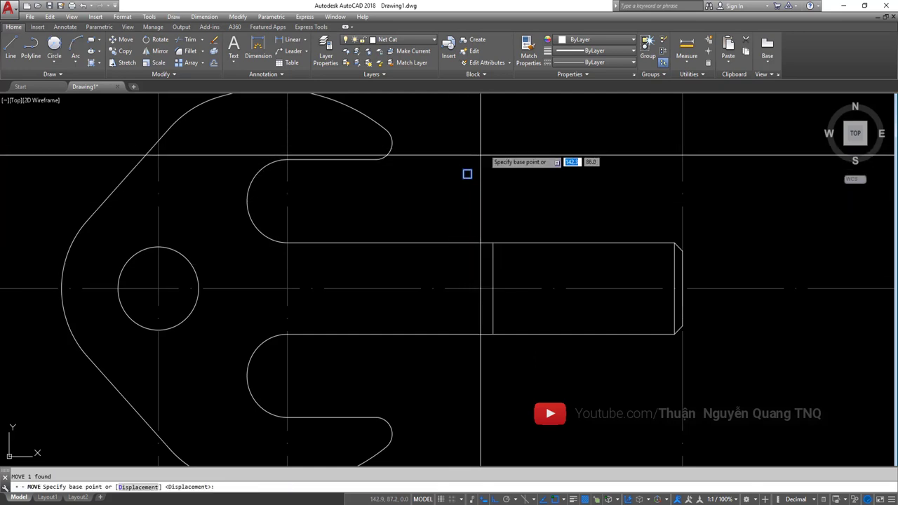
pyautogui.click(468, 174)
pyautogui.click(490, 246)
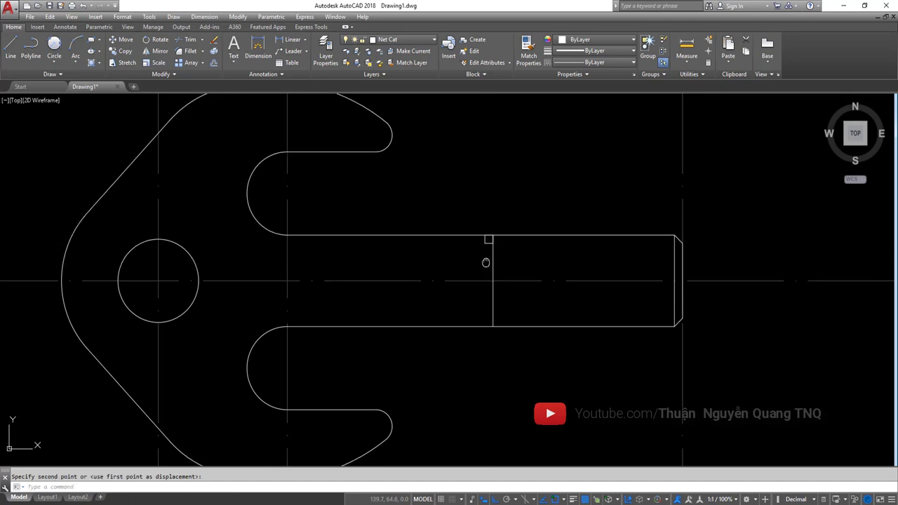
# - Mirror the square about the centre line to the shank's other side, keeping the original
pyautogui.scroll(3, 488, 245)
pyautogui.click(479, 244)
pyautogui.write('m')
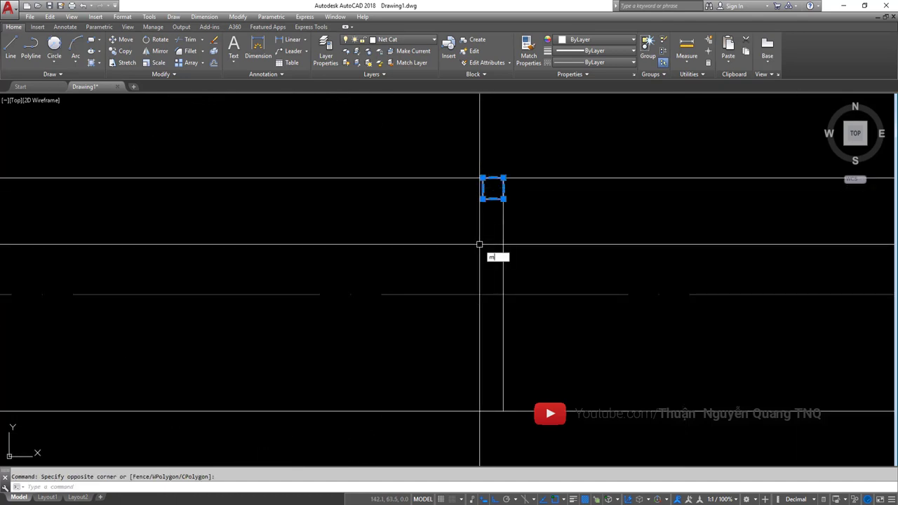
pyautogui.write('i')
pyautogui.press('Return')
pyautogui.click(502, 295)
pyautogui.click(467, 295)
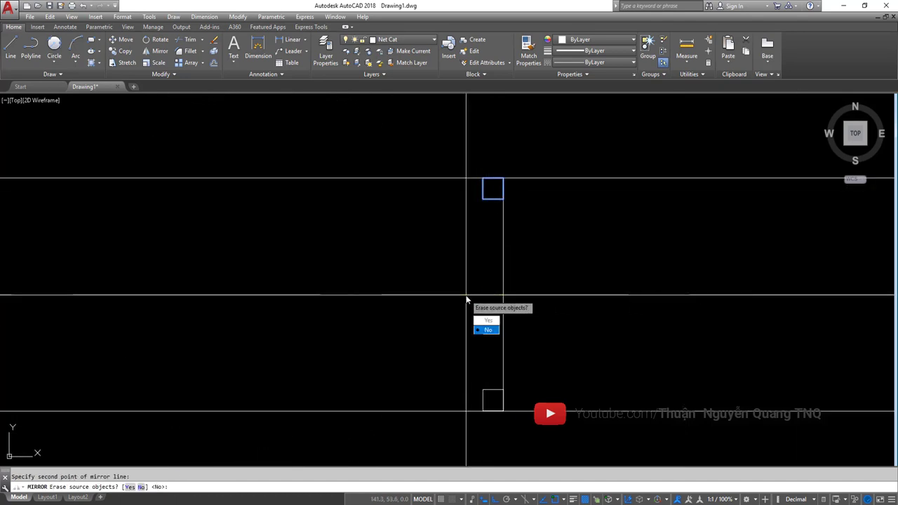
pyautogui.write('n')
pyautogui.press('Return')
pyautogui.scroll(-3, 474, 281)
pyautogui.scroll(1, 486, 252)
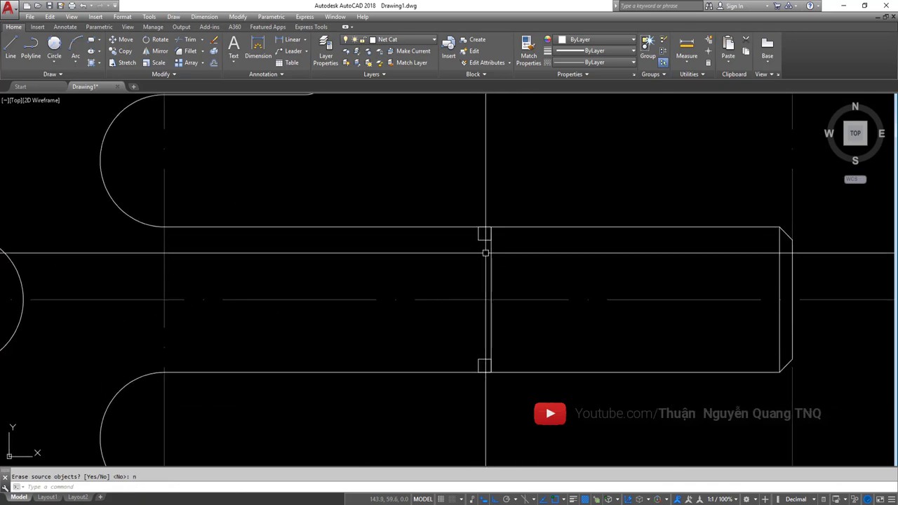
# - Draw a line joining the upper and lower groove squares
pyautogui.write('l')
pyautogui.press('Return')
pyautogui.click(484, 234)
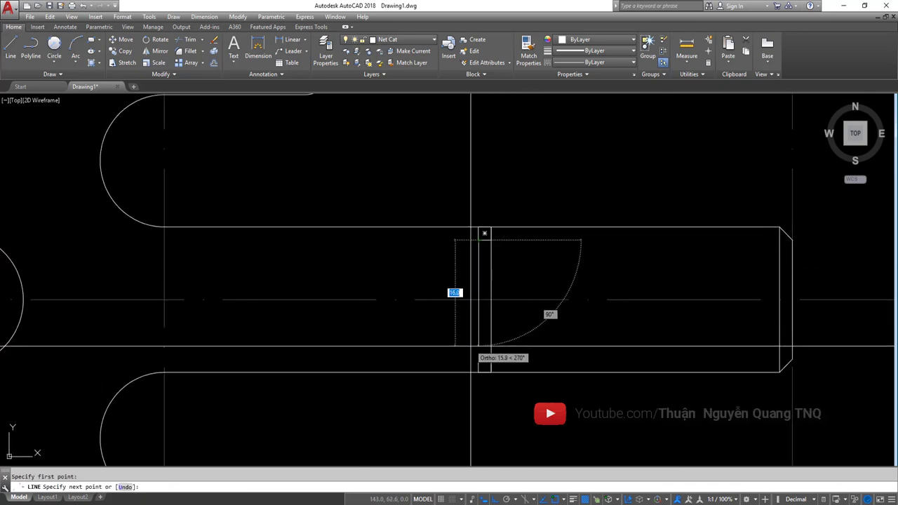
pyautogui.click(480, 361)
pyautogui.press('Escape')
pyautogui.moveTo(525, 386); pyautogui.dragTo(523, 362, button='middle')
# - Trim the shank line inside the groove to finish the 2 mm groove
pyautogui.write('tr')
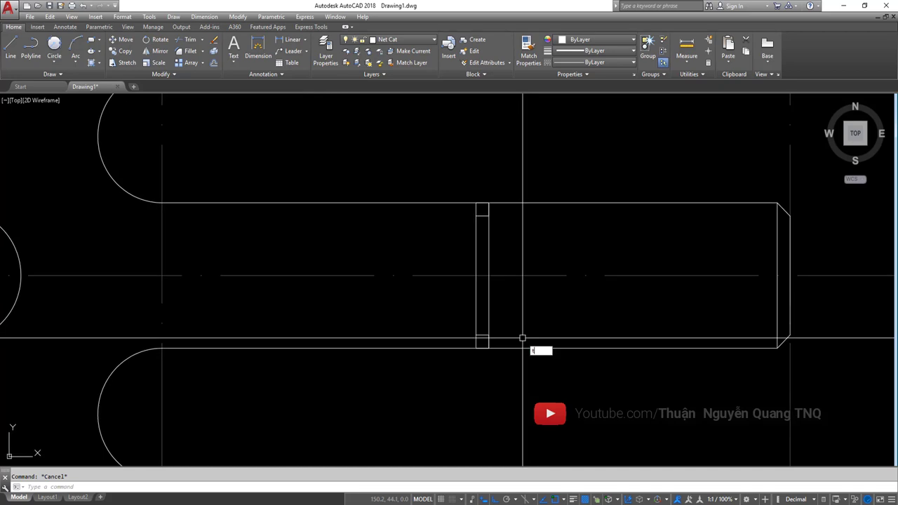
pyautogui.press('Return')
pyautogui.click(551, 392)
pyautogui.click(515, 307)
pyautogui.scroll(3, 467, 194)
pyautogui.scroll(2, 484, 204)
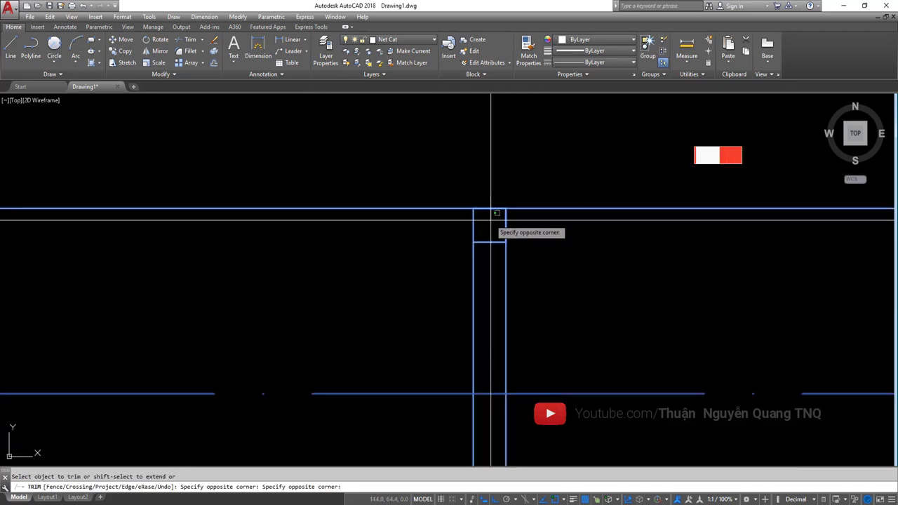
pyautogui.press('Return')
pyautogui.scroll(-3, 489, 223)
pyautogui.scroll(3, 496, 297)
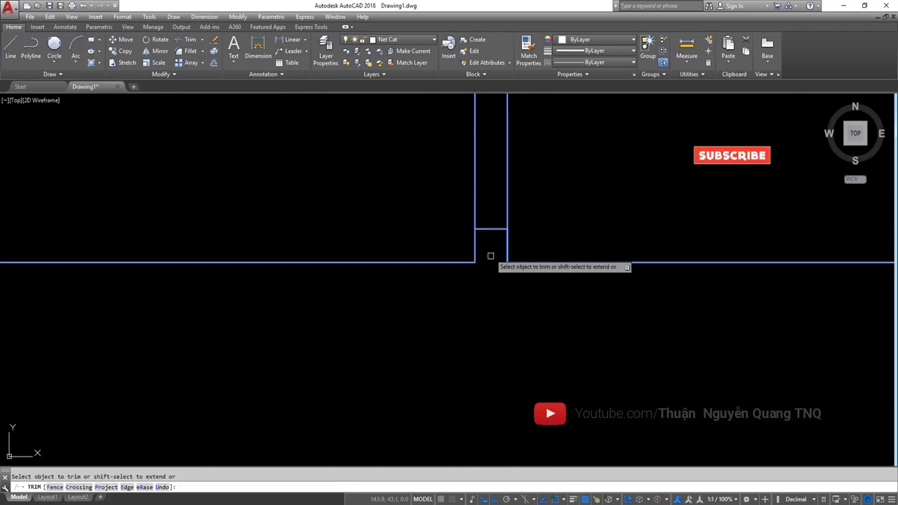
pyautogui.click(487, 255)
pyautogui.press('Escape')
pyautogui.scroll(-3, 500, 296)
pyautogui.scroll(-4, 500, 296)
pyautogui.scroll(4, 533, 285)
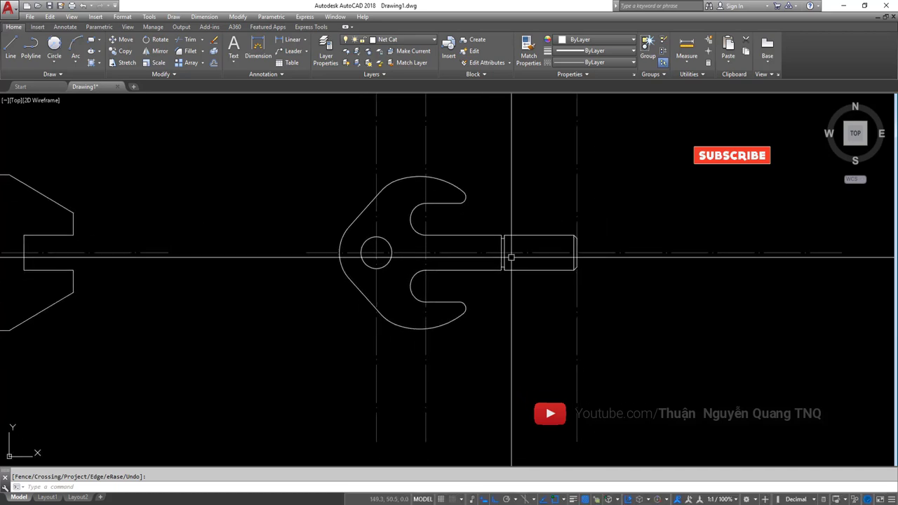
# - Stretch the three vertical centre lines to shorten them, then switch to the reference image
pyautogui.scroll(-4, 520, 295)
pyautogui.click(577, 364)
pyautogui.click(428, 307)
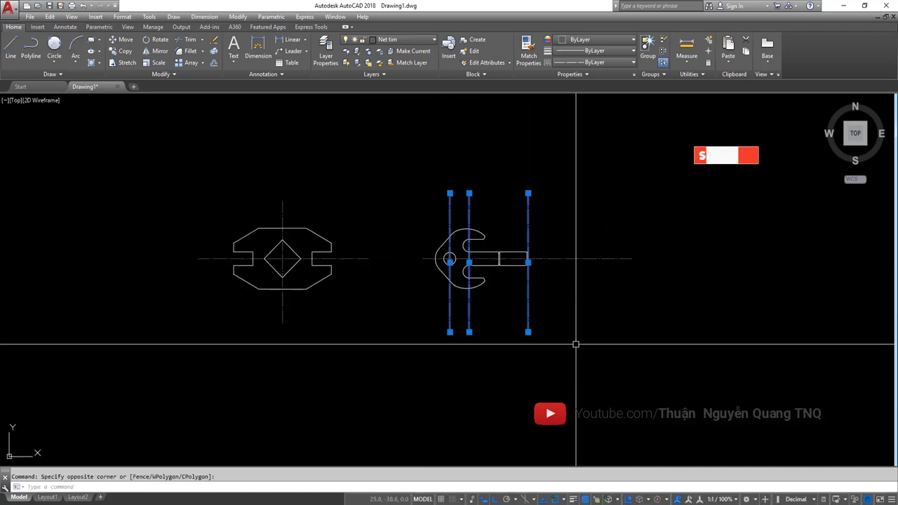
pyautogui.press('Return')
pyautogui.click(574, 346)
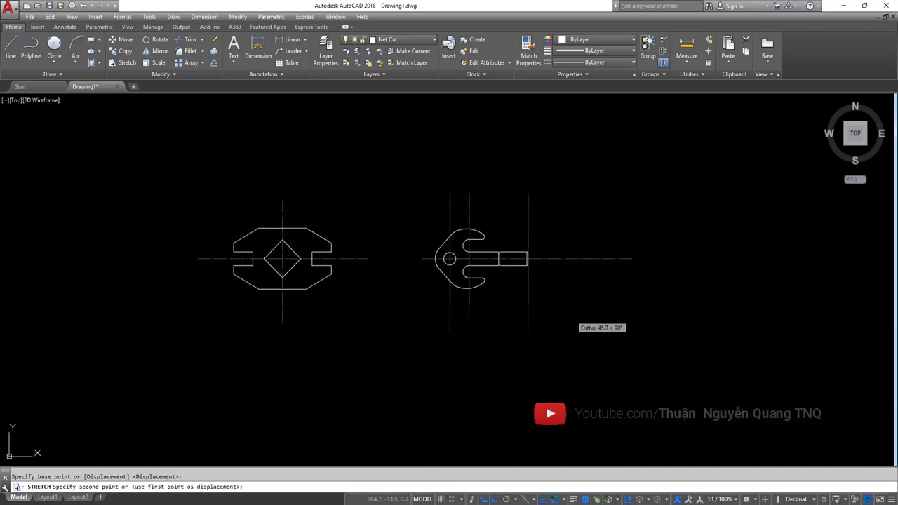
pyautogui.click(498, 179)
pyautogui.scroll(1, 467, 239)
pyautogui.scroll(2, 508, 252)
pyautogui.scroll(1, 533, 249)
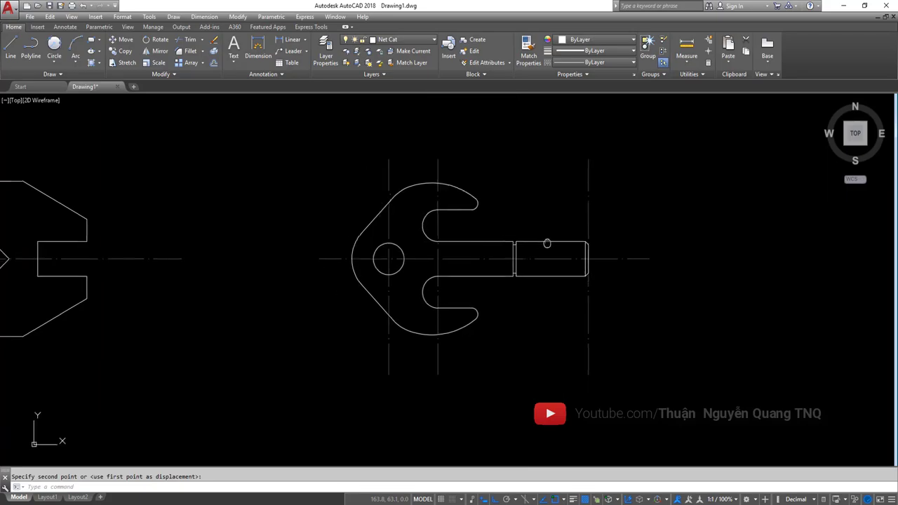
pyautogui.hotkey('alt', 'Tab')
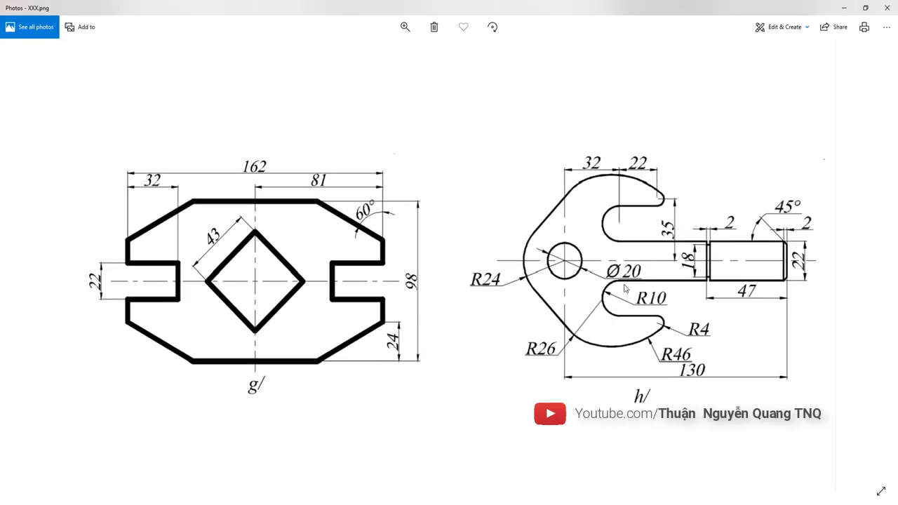